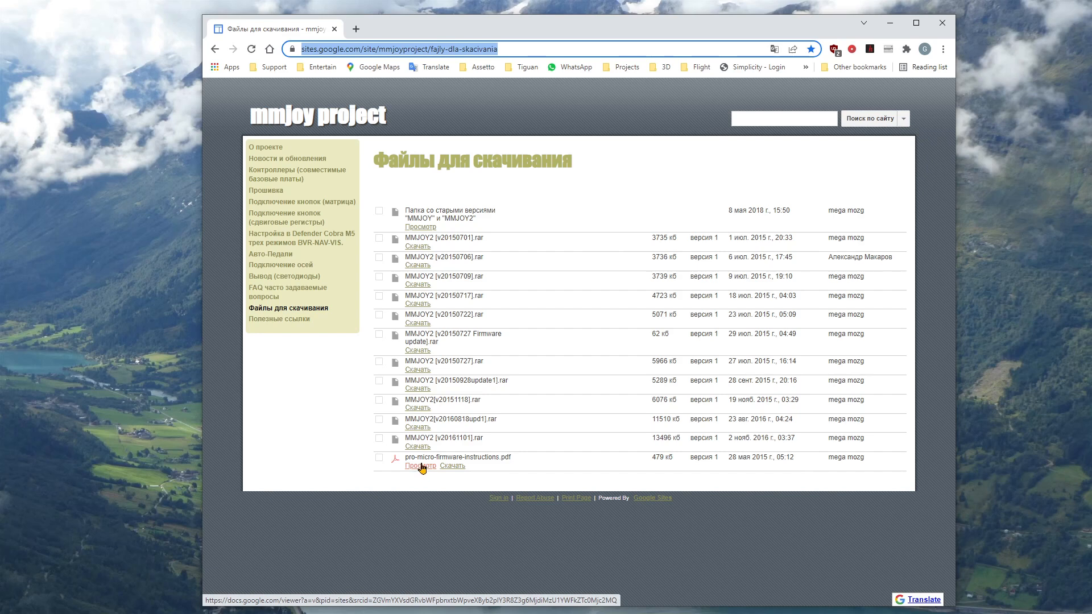
- Open pro-micro-firmware-instructions.pdf from the mmjoy project downloads page and read how to wire the Pro Micro's GND and RST pins
{"action": "left_click", "coordinate": [421, 467]}
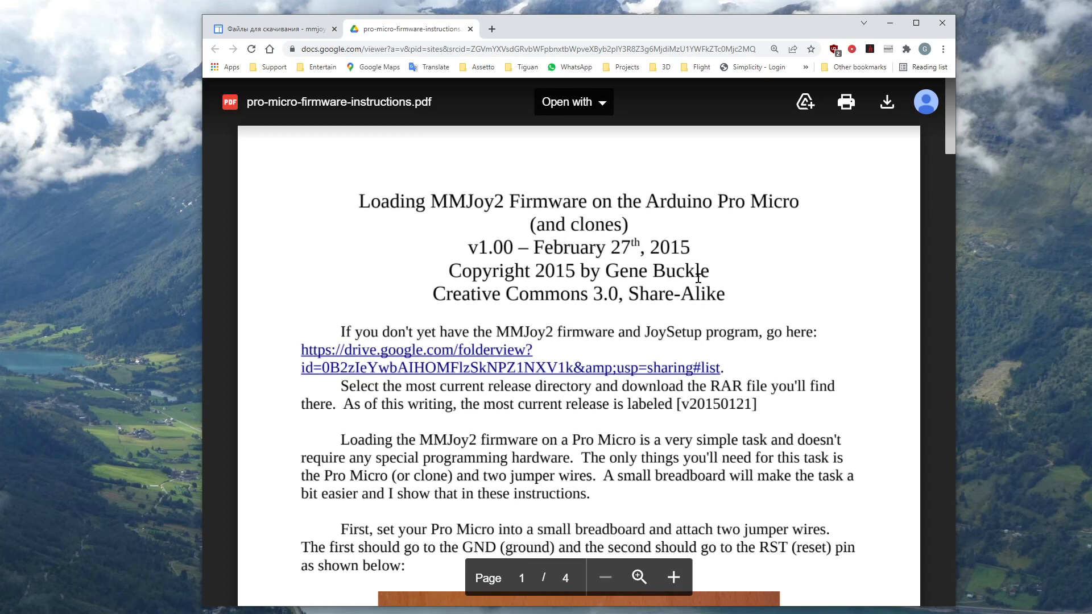
{"action": "scroll", "coordinate": [727, 276], "scroll_direction": "down", "scroll_amount": 3}
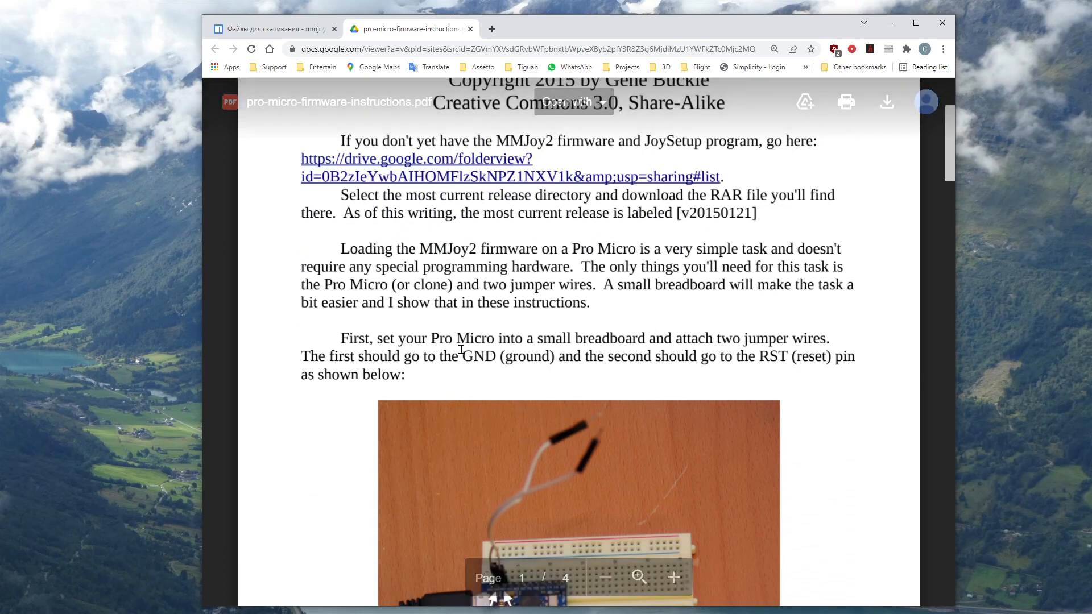
{"action": "scroll", "coordinate": [739, 380], "scroll_direction": "down", "scroll_amount": 1}
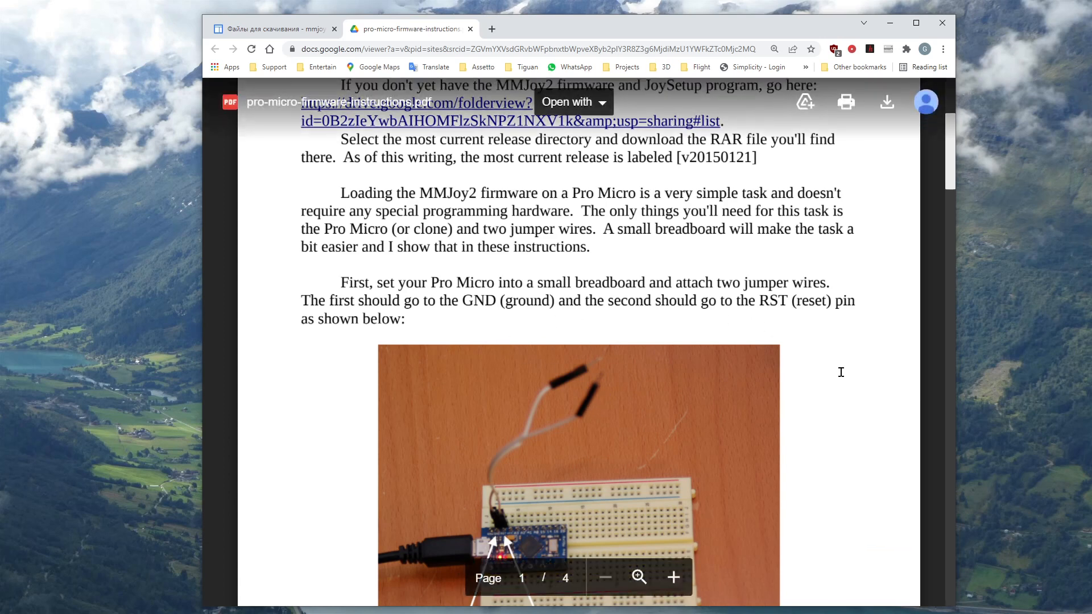
{"action": "scroll", "coordinate": [834, 373], "scroll_direction": "down", "scroll_amount": 5}
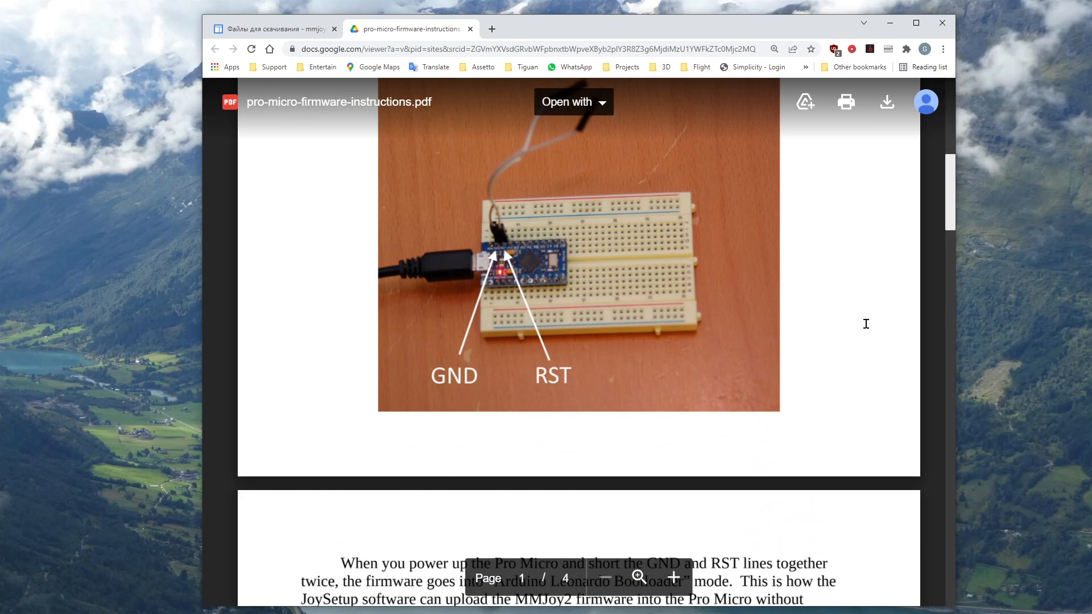
{"action": "scroll", "coordinate": [864, 323], "scroll_direction": "up", "scroll_amount": 2}
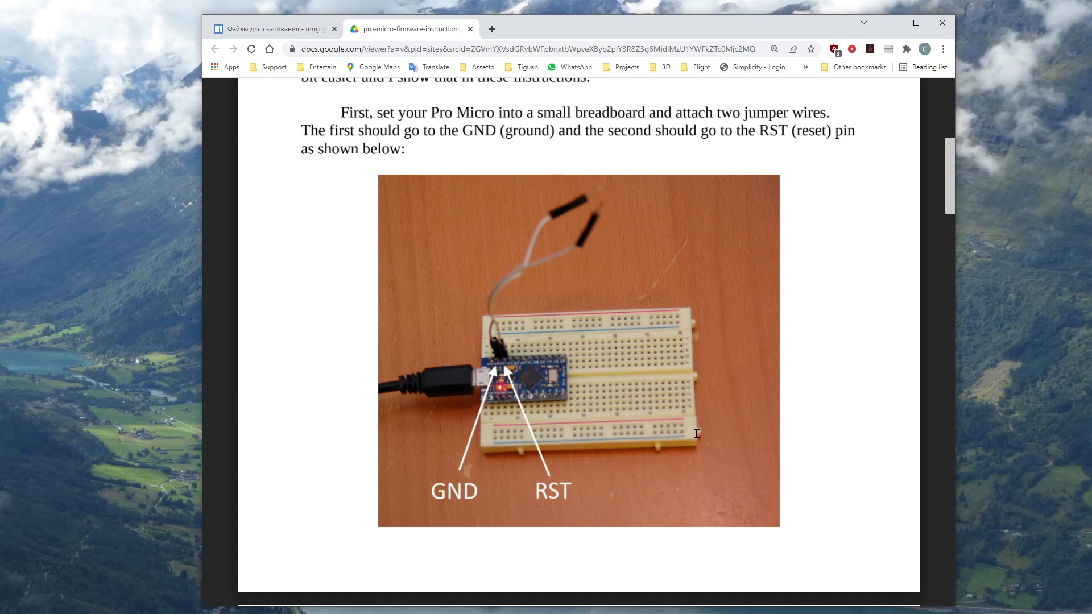
{"action": "scroll", "coordinate": [690, 413], "scroll_direction": "down", "scroll_amount": 5}
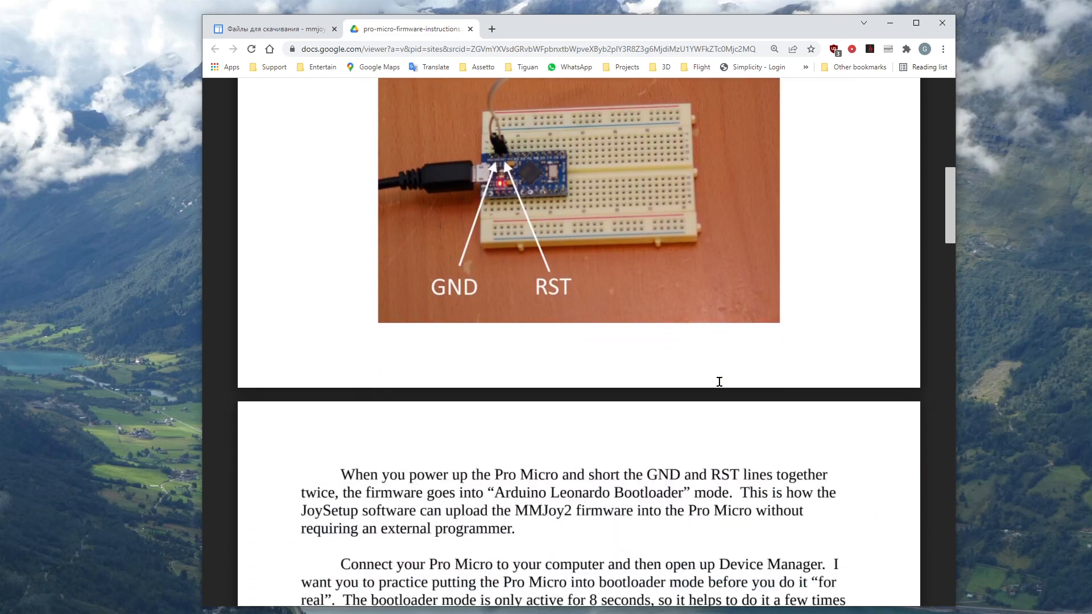
- Read the PDF's instructions on entering bootloader mode, finding the COM port in Device Manager and using the Firmware tab
{"action": "scroll", "coordinate": [727, 375], "scroll_direction": "down", "scroll_amount": 3}
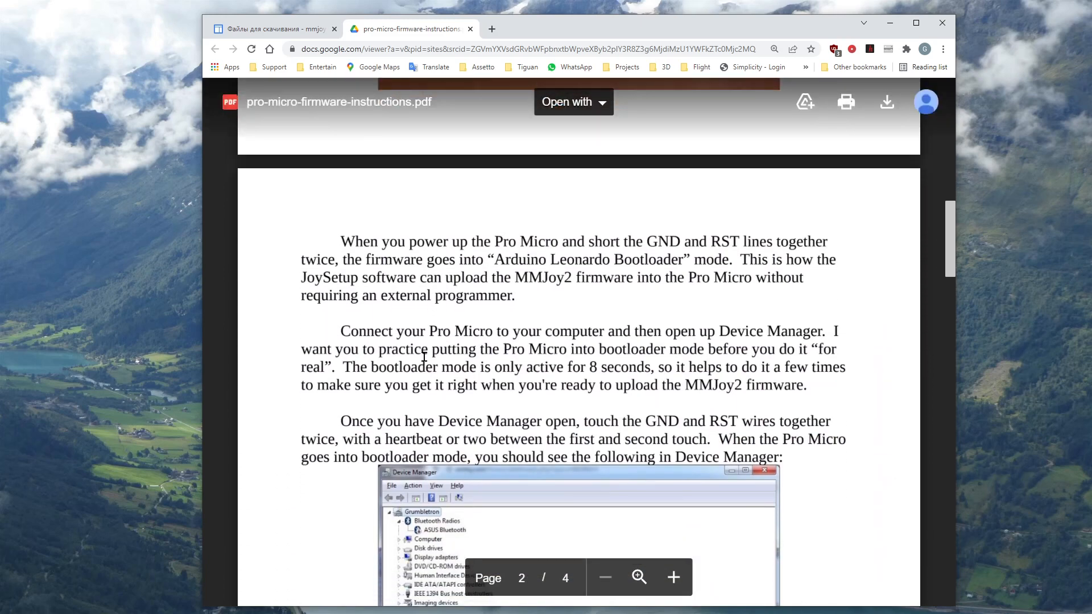
{"action": "scroll", "coordinate": [610, 335], "scroll_direction": "down", "scroll_amount": 1}
{"action": "scroll", "coordinate": [625, 284], "scroll_direction": "down", "scroll_amount": 1}
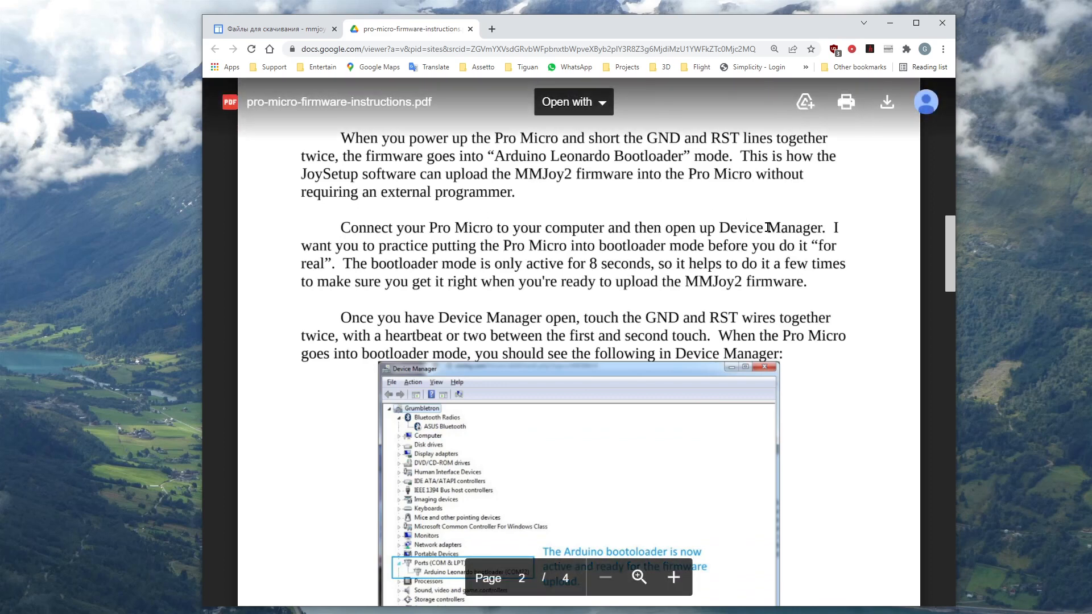
{"action": "scroll", "coordinate": [660, 366], "scroll_direction": "down", "scroll_amount": 1}
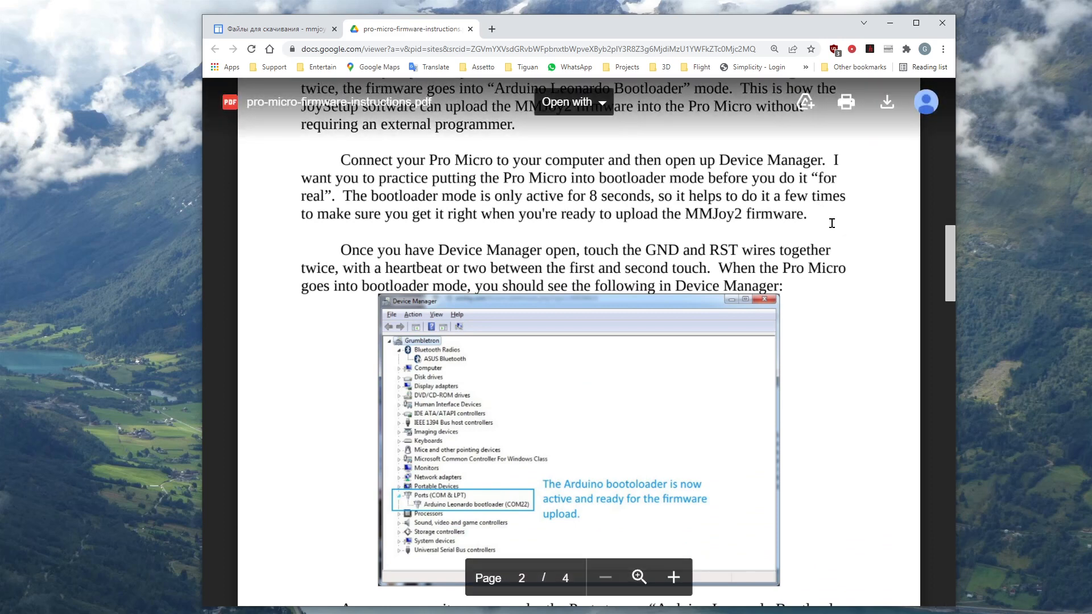
{"action": "scroll", "coordinate": [832, 223], "scroll_direction": "down", "scroll_amount": 1}
{"action": "scroll", "coordinate": [831, 223], "scroll_direction": "down", "scroll_amount": 1}
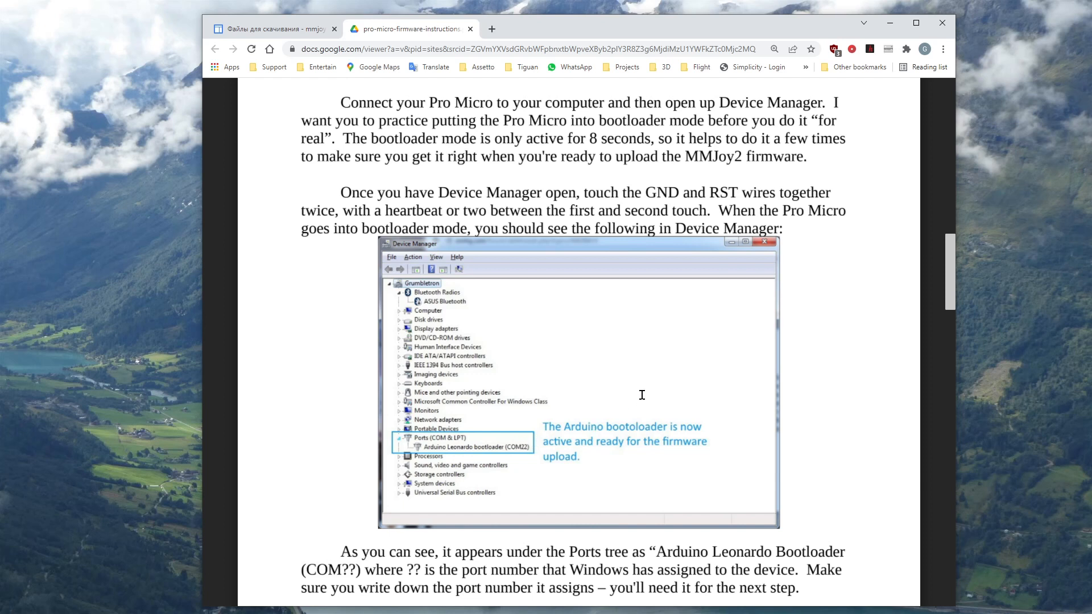
{"action": "scroll", "coordinate": [718, 348], "scroll_direction": "down", "scroll_amount": 4}
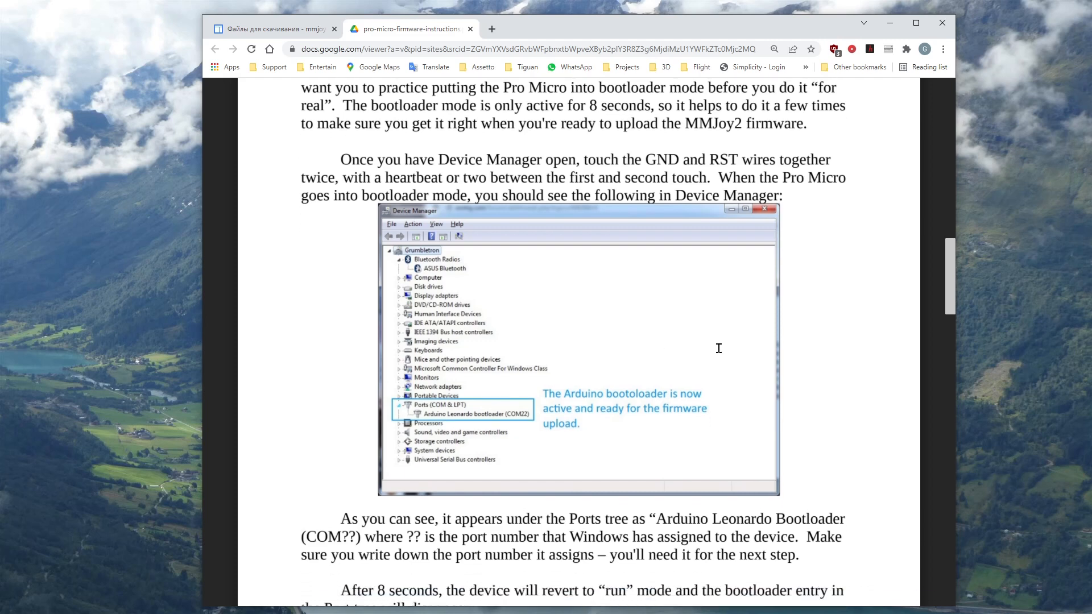
{"action": "scroll", "coordinate": [571, 418], "scroll_direction": "down", "scroll_amount": 6}
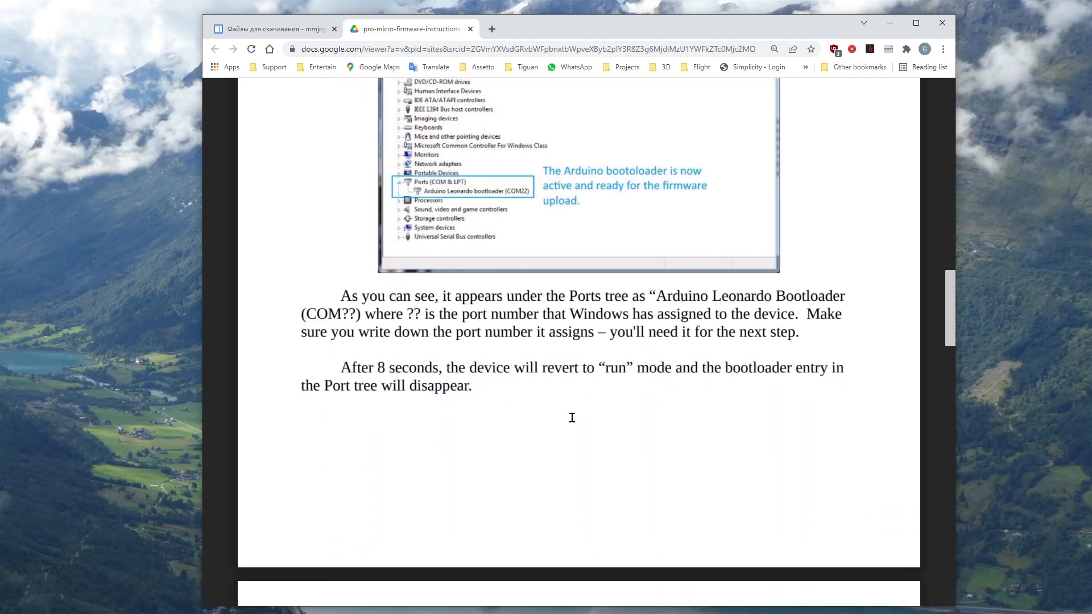
{"action": "scroll", "coordinate": [672, 360], "scroll_direction": "down", "scroll_amount": 7}
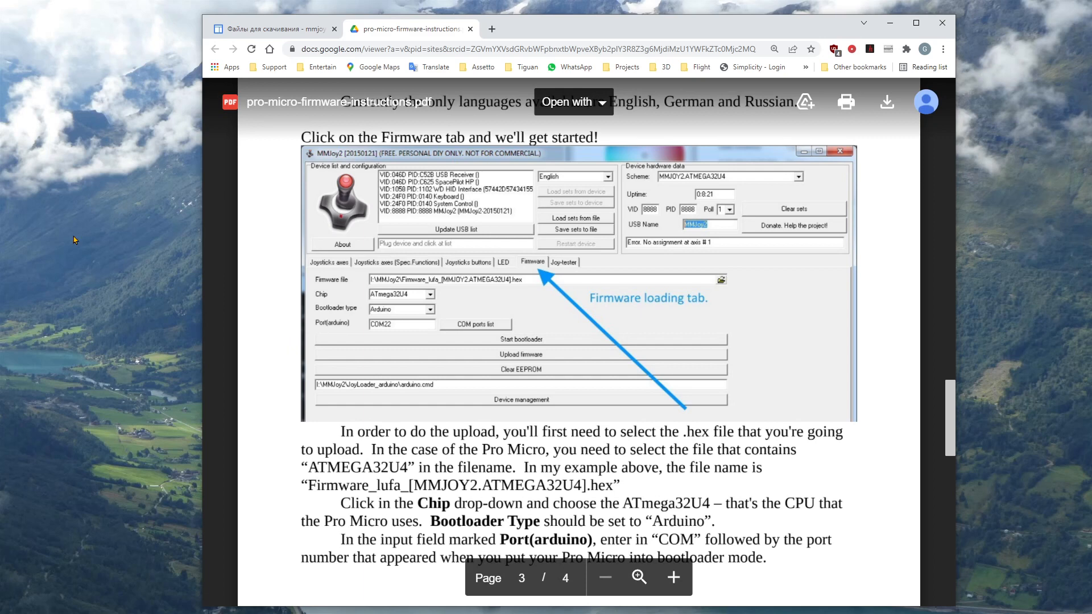
- Switch to File Explorer, open the MMJOY folder's MMjoy2 v20161101 subfolder and launch MMJoySetup.exe
{"action": "left_click", "coordinate": [272, 28]}
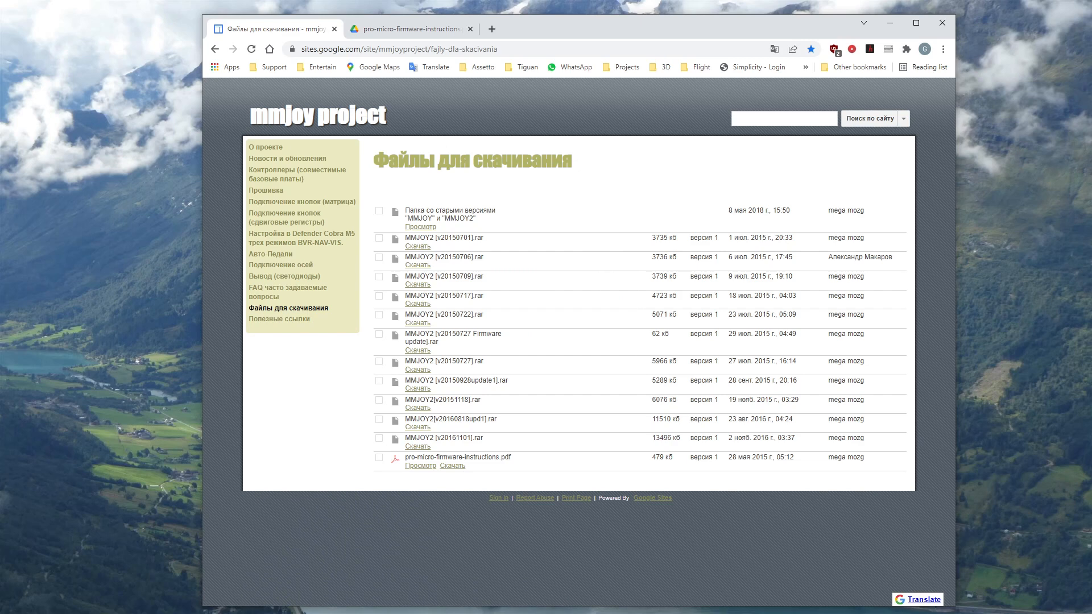
{"action": "key", "text": "super+e"}
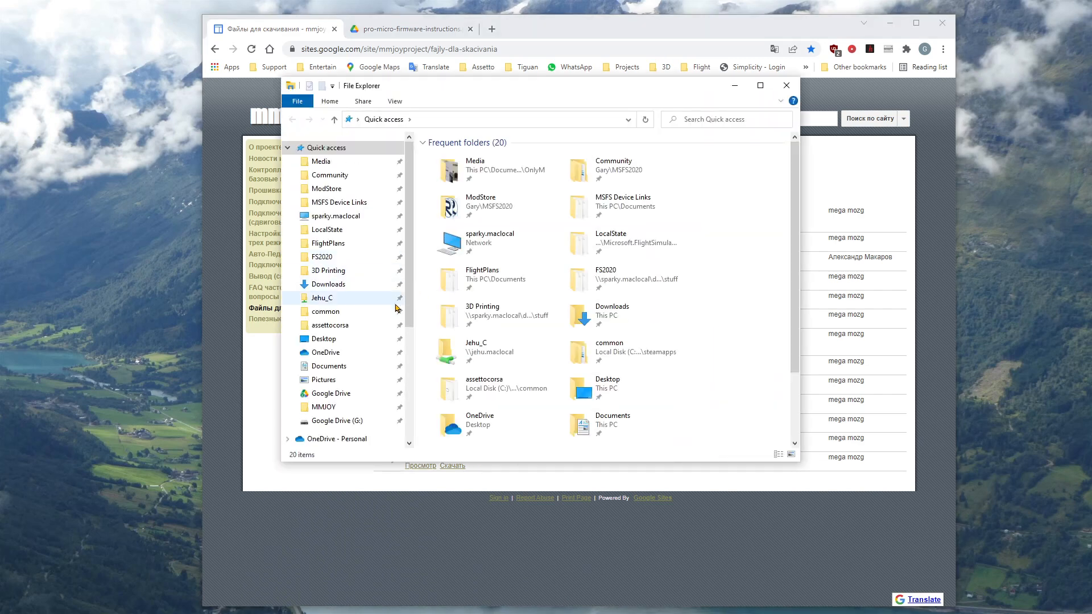
{"action": "left_click", "coordinate": [316, 394]}
{"action": "left_click", "coordinate": [318, 407]}
{"action": "double_click", "coordinate": [454, 167]}
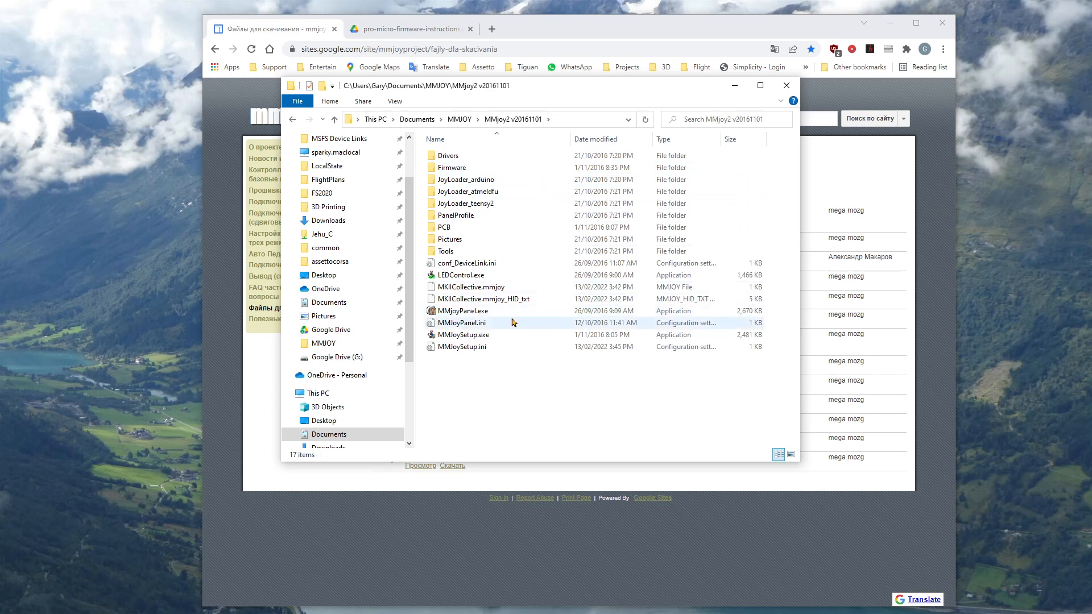
{"action": "double_click", "coordinate": [464, 336]}
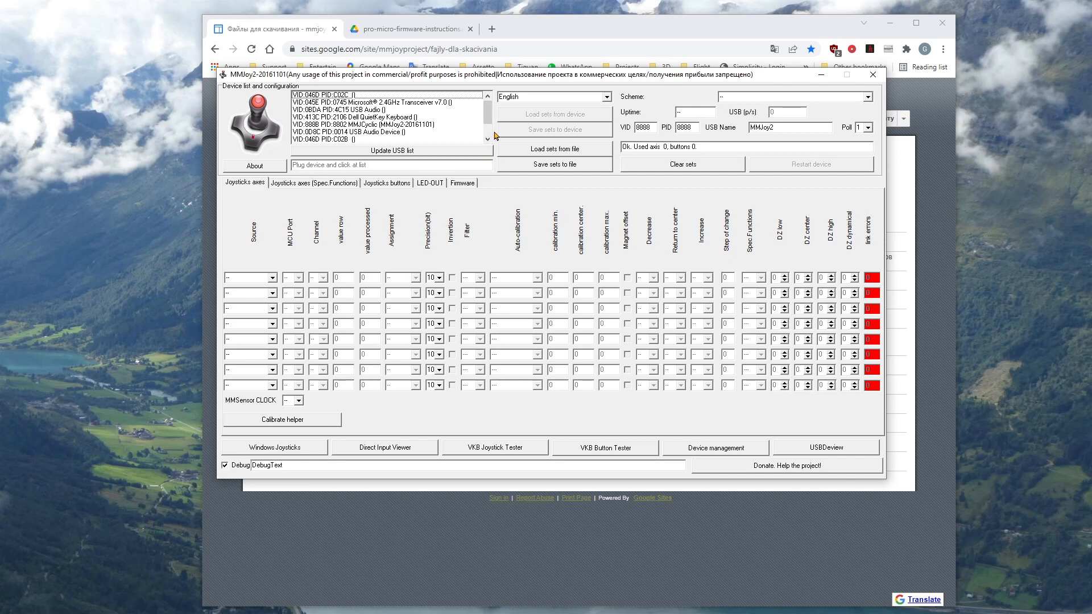
- In the firmware settings, shorten the Arduino port entry to COM and enable auto-start firmware upload when COM ports is active
{"action": "left_click", "coordinate": [470, 187]}
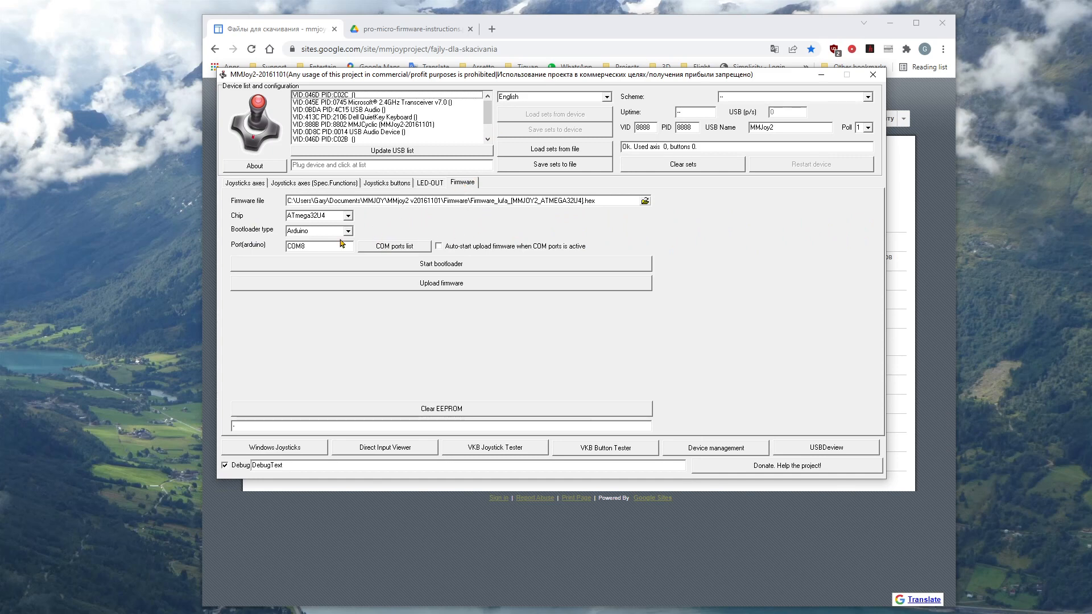
{"action": "left_click", "coordinate": [310, 245]}
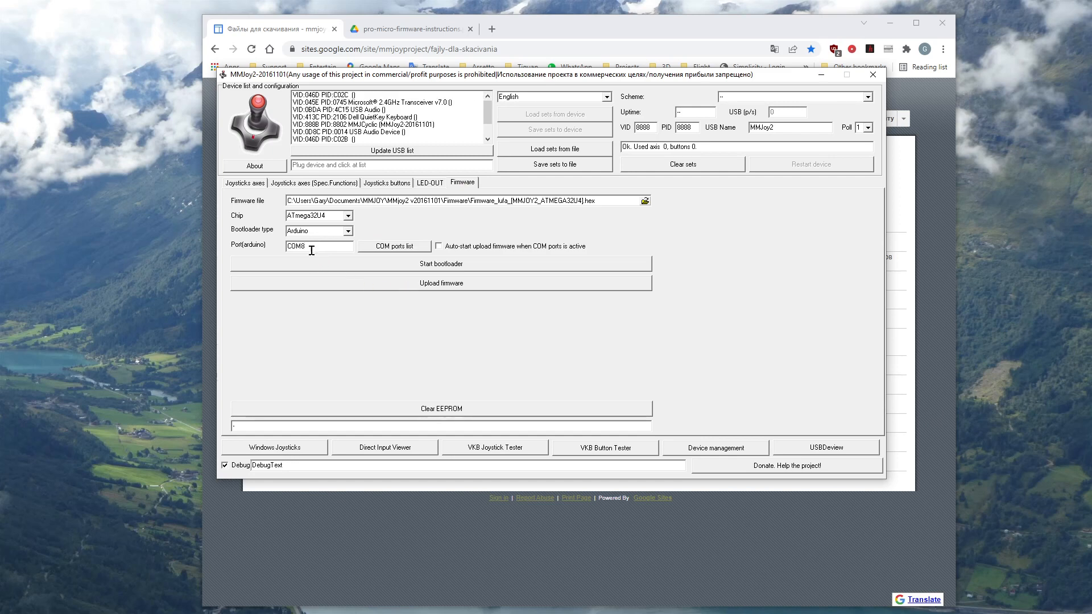
{"action": "key", "text": "BackSpace"}
{"action": "key", "text": "BackSpace"}
{"action": "left_click", "coordinate": [438, 248]}
{"action": "left_click", "coordinate": [305, 245]}
- Switch to the instructions PDF in the browser and review its firmware upload, port number and bootloader sections
{"action": "left_click", "coordinate": [407, 28]}
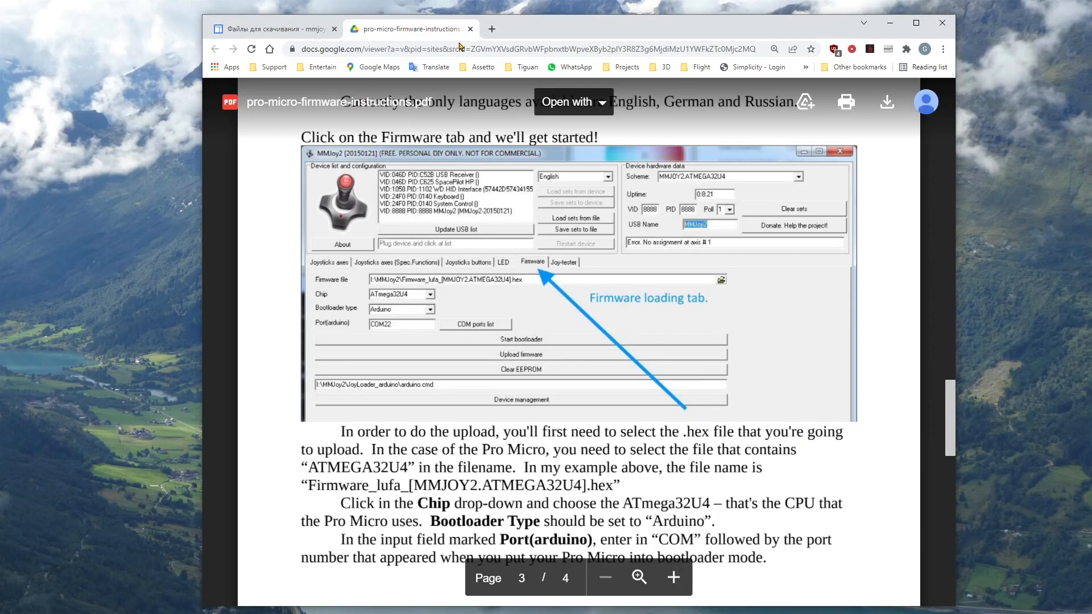
{"action": "scroll", "coordinate": [613, 308], "scroll_direction": "down", "scroll_amount": 8}
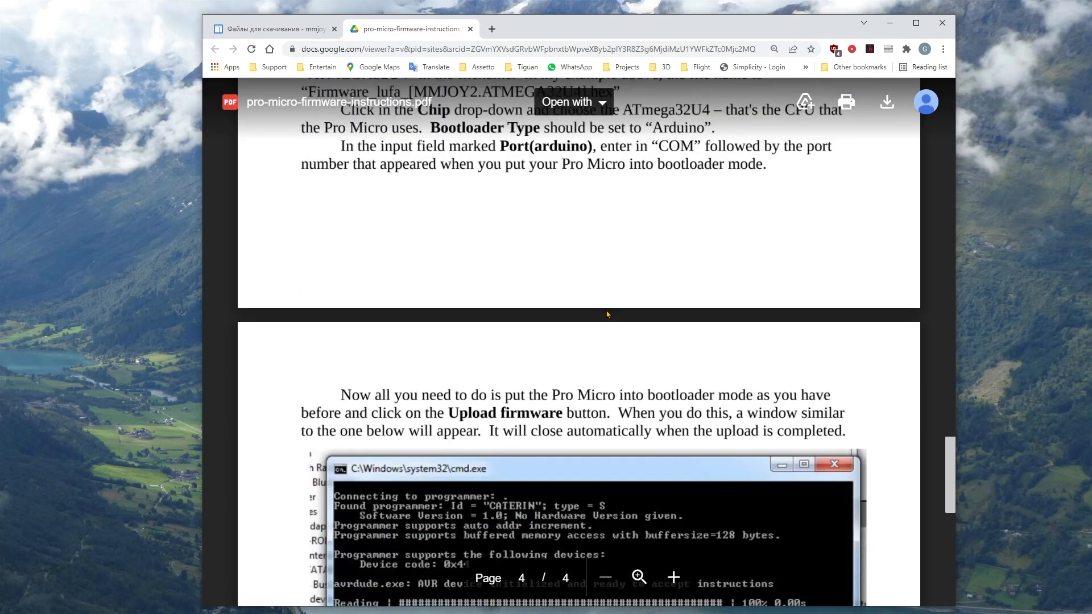
{"action": "scroll", "coordinate": [607, 313], "scroll_direction": "down", "scroll_amount": 2}
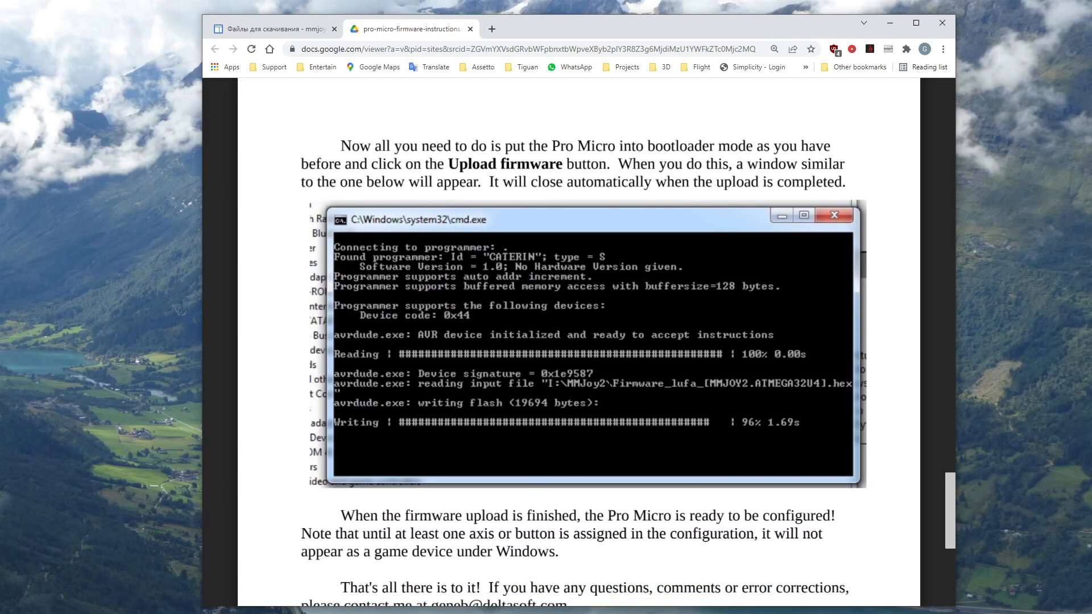
{"action": "scroll", "coordinate": [648, 383], "scroll_direction": "down", "scroll_amount": 3}
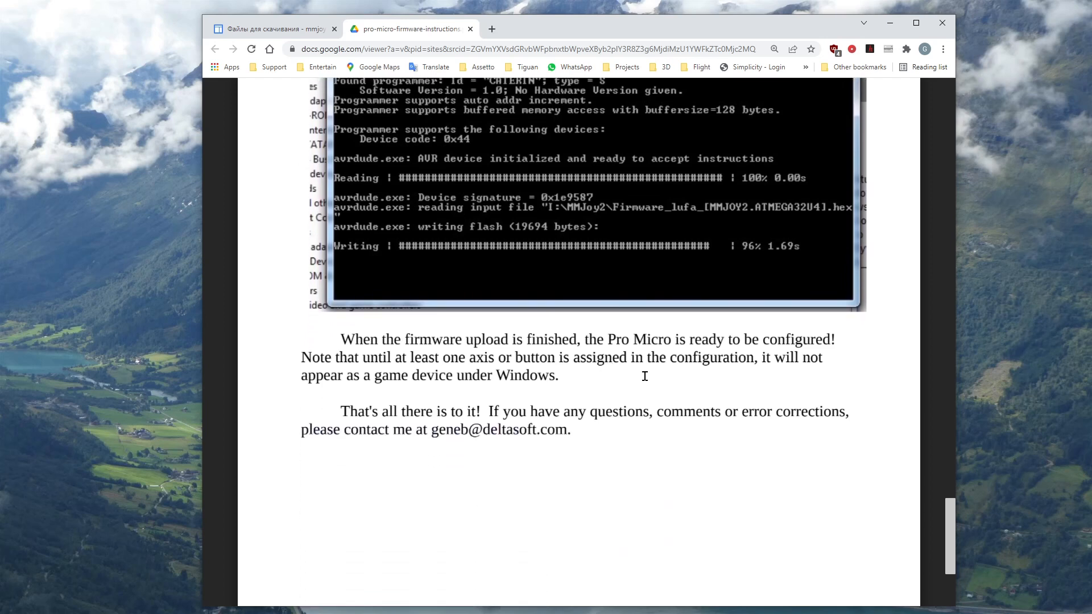
{"action": "scroll", "coordinate": [648, 383], "scroll_direction": "up", "scroll_amount": 6}
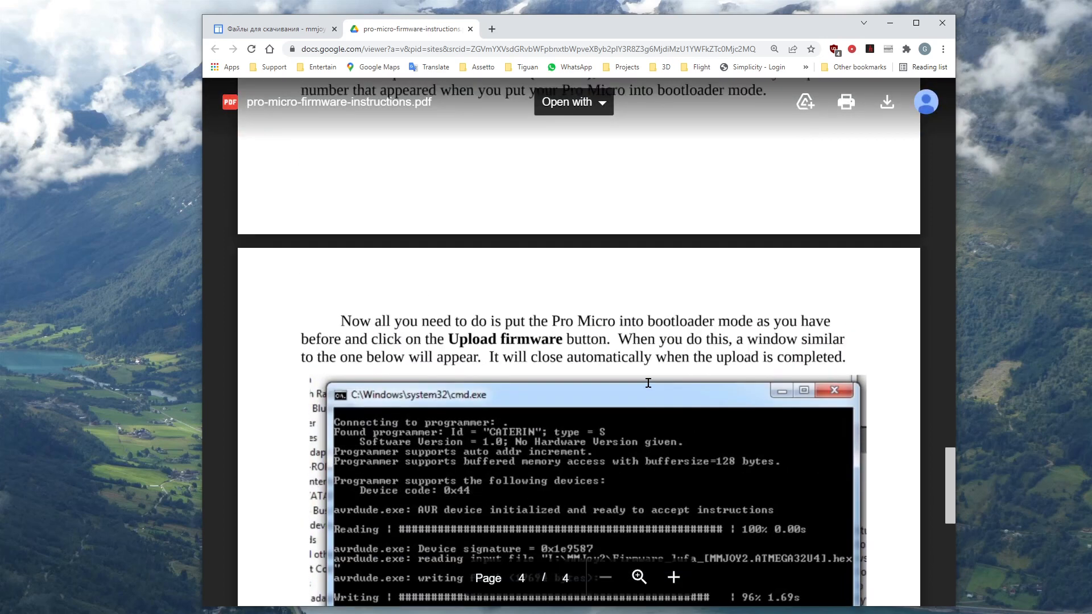
{"action": "scroll", "coordinate": [648, 383], "scroll_direction": "up", "scroll_amount": 3}
{"action": "scroll", "coordinate": [648, 383], "scroll_direction": "up", "scroll_amount": 2}
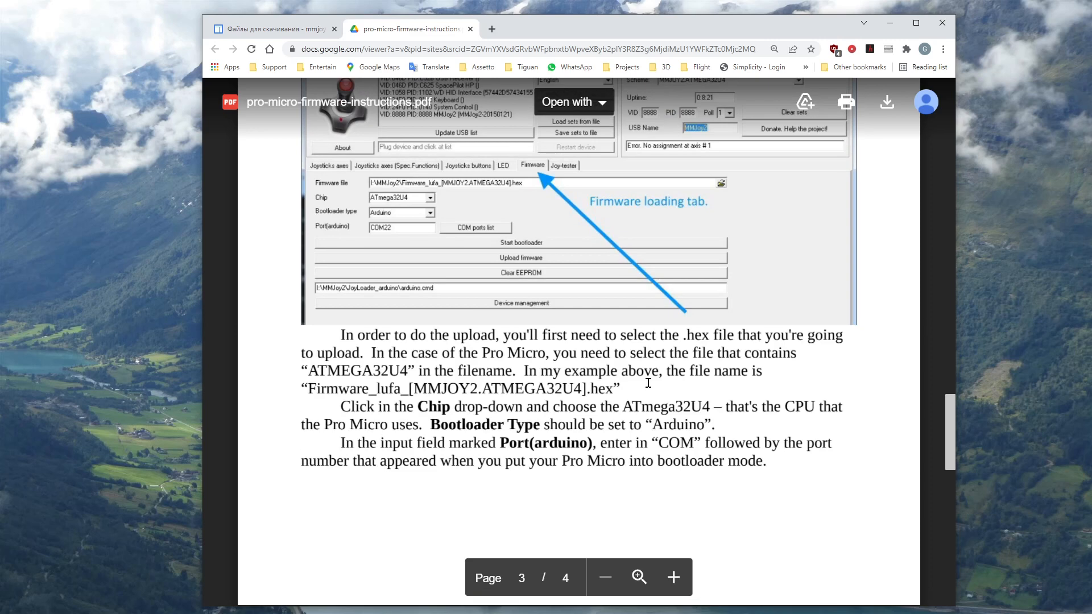
{"action": "scroll", "coordinate": [653, 400], "scroll_direction": "up", "scroll_amount": 6}
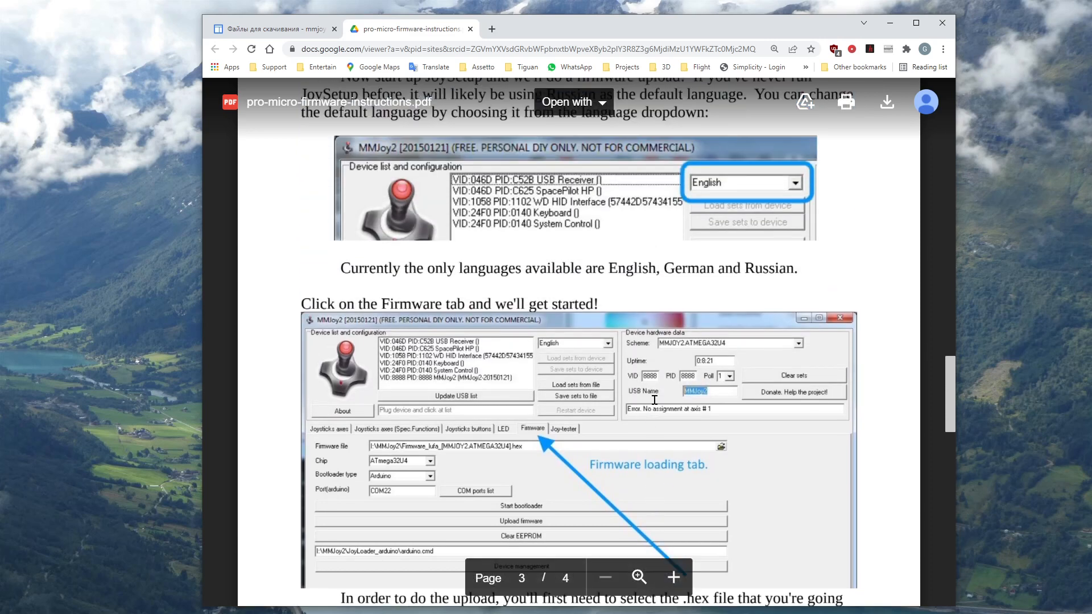
{"action": "scroll", "coordinate": [655, 399], "scroll_direction": "up", "scroll_amount": 11}
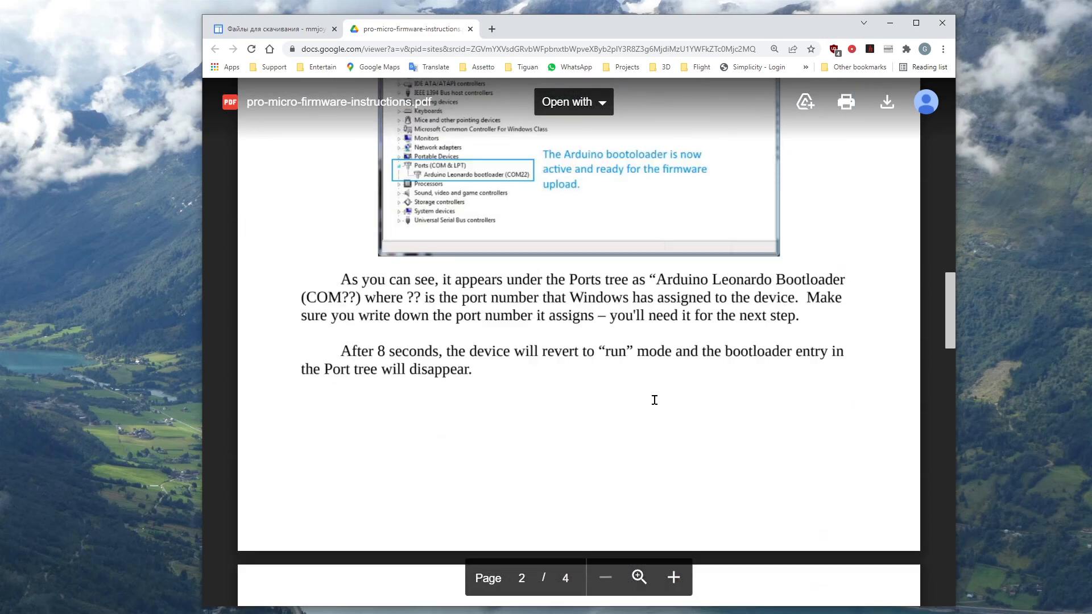
{"action": "scroll", "coordinate": [654, 399], "scroll_direction": "down", "scroll_amount": 12}
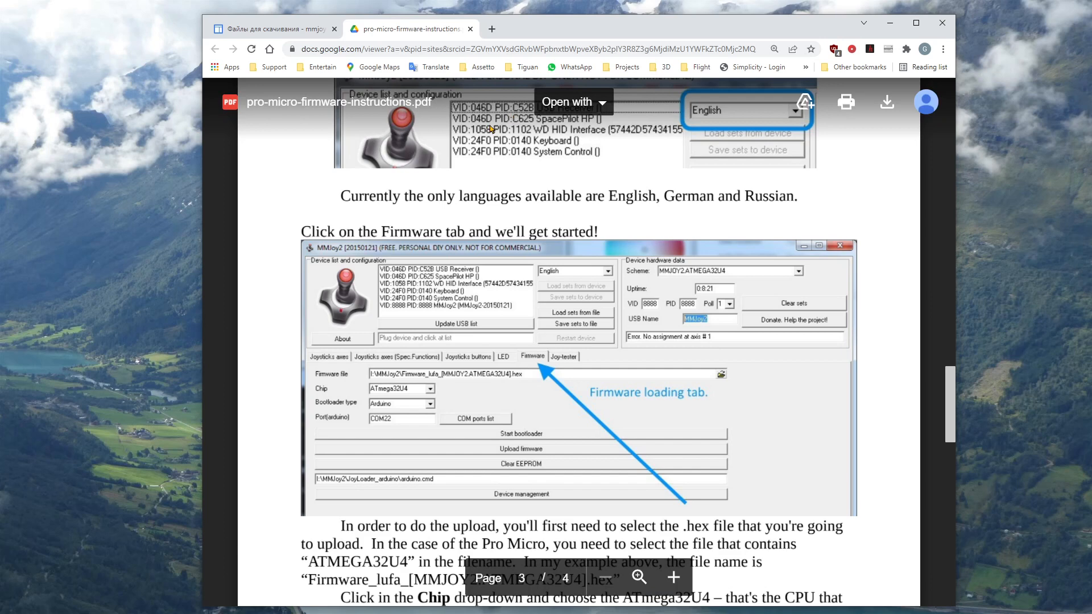
- Switch back to MMJoySetup and connect to the MMJoy2 device with VID 8888 and PID 8888 in the device list
{"action": "key", "text": "alt+Tab"}
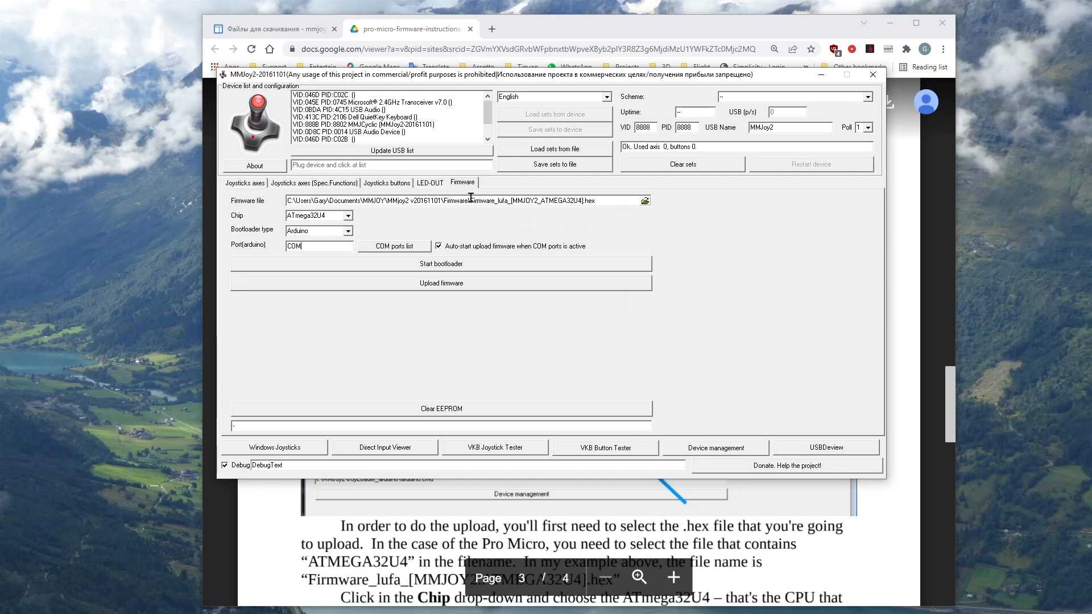
{"action": "scroll", "coordinate": [490, 136], "scroll_direction": "down", "scroll_amount": 2}
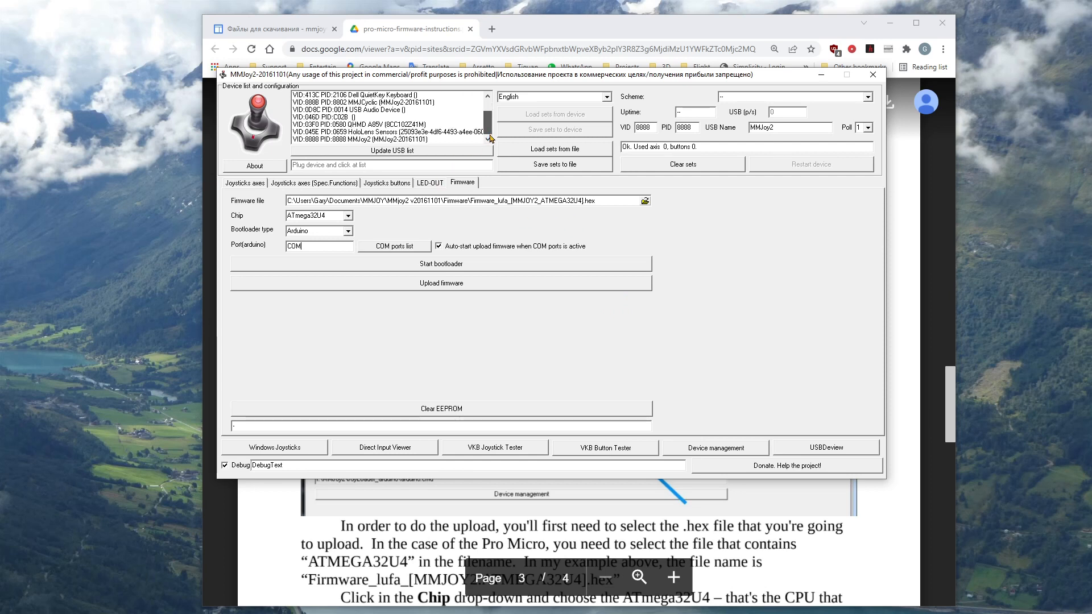
{"action": "left_click", "coordinate": [403, 141]}
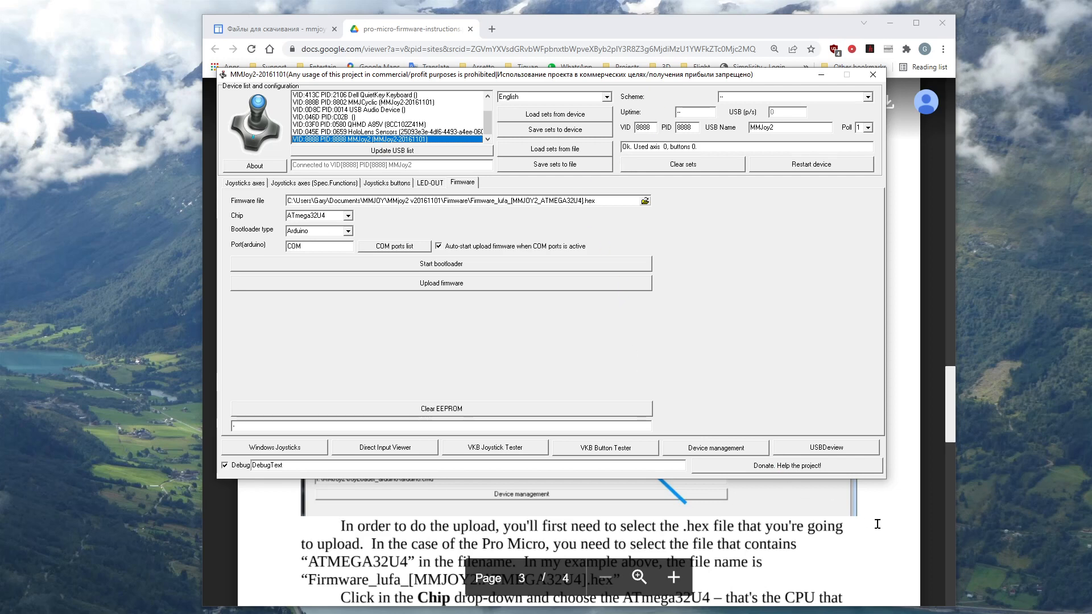
- Close the instructions PDF and the browser window, and show the joystick axes settings in MMJoySetup
{"action": "left_click", "coordinate": [894, 537]}
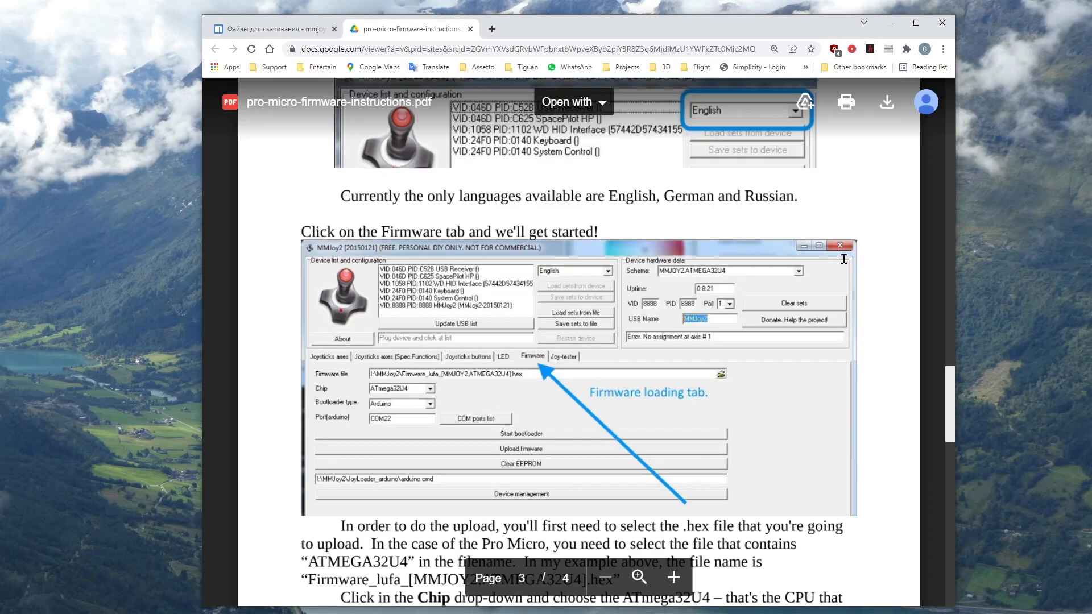
{"action": "left_click", "coordinate": [470, 29]}
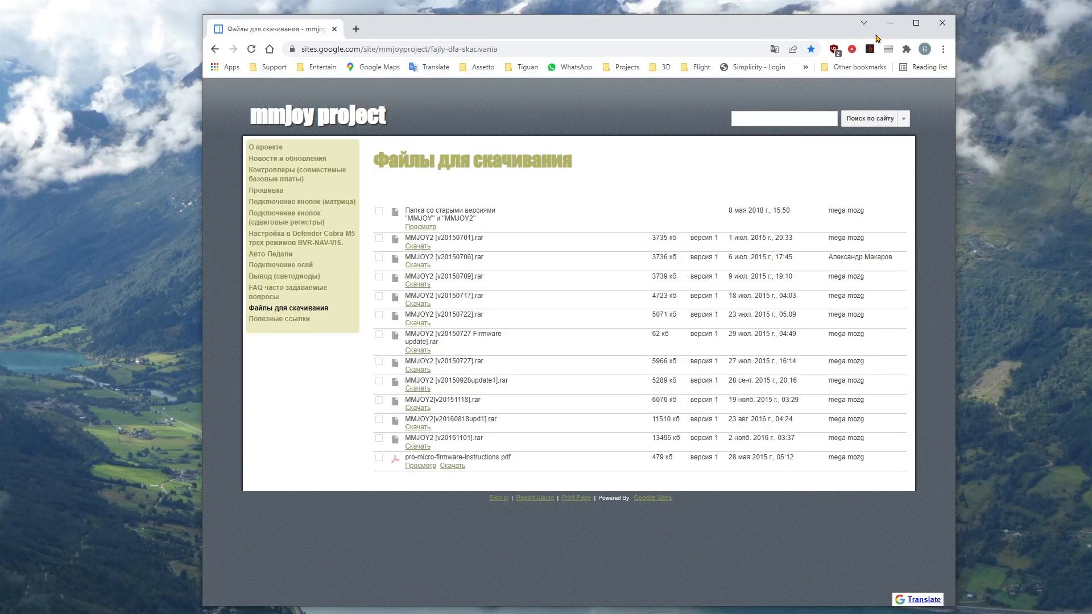
{"action": "left_click", "coordinate": [942, 25]}
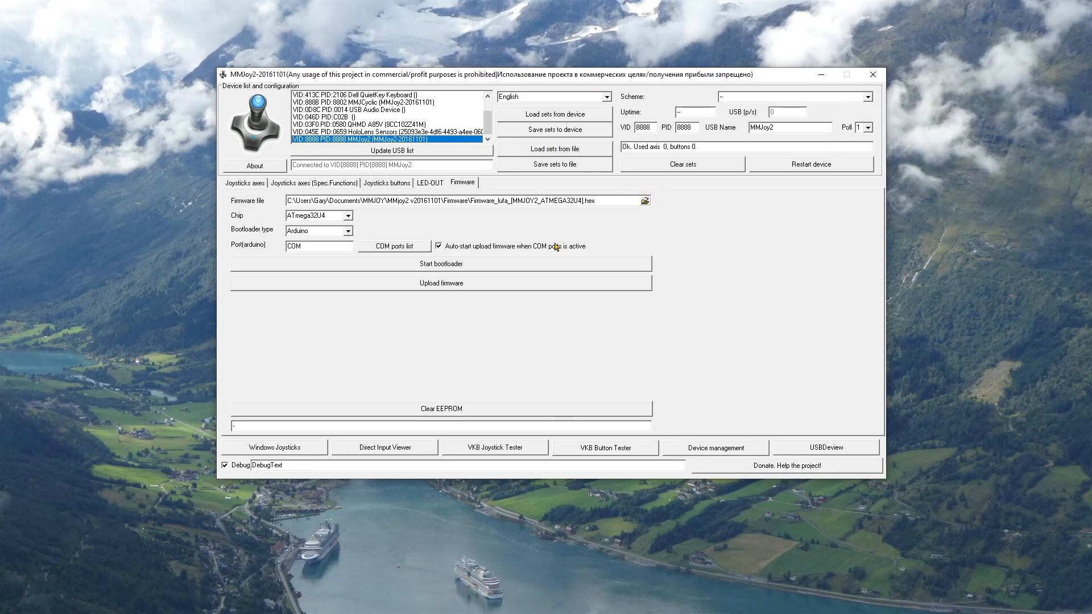
{"action": "left_click", "coordinate": [245, 182]}
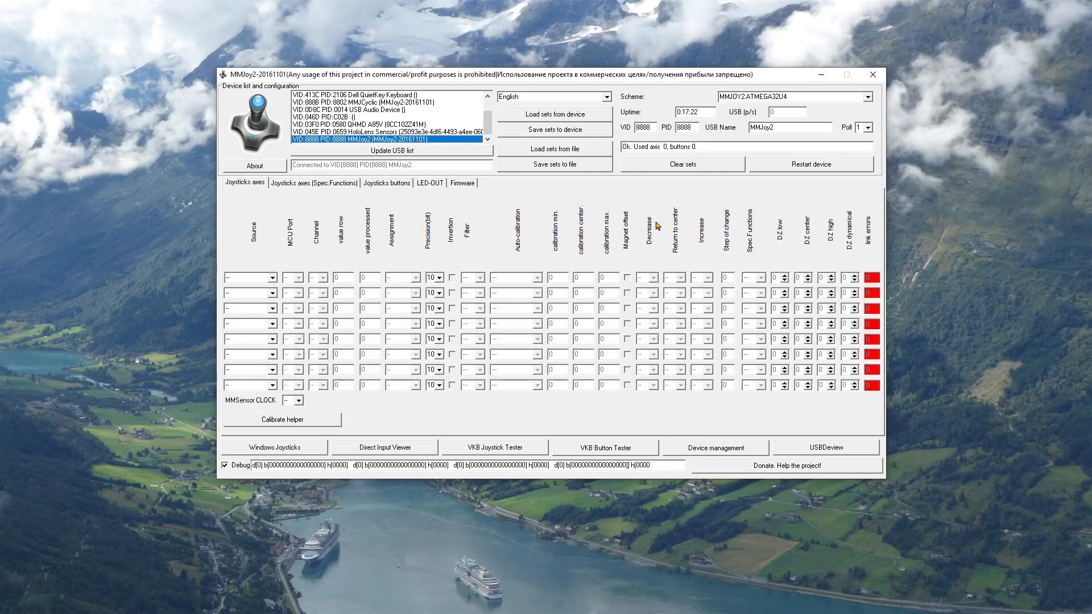
- Clear the sets, save them to the device, and reconnect to the MMJoy2 device with VID 8888 and PID 8888
{"action": "left_click", "coordinate": [690, 168]}
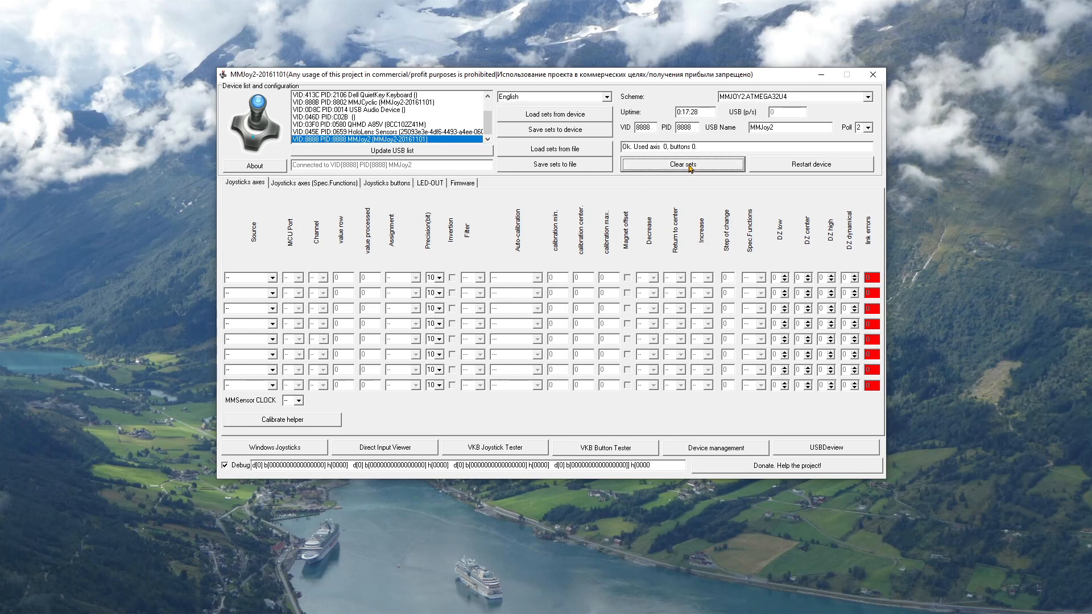
{"action": "left_click", "coordinate": [535, 135]}
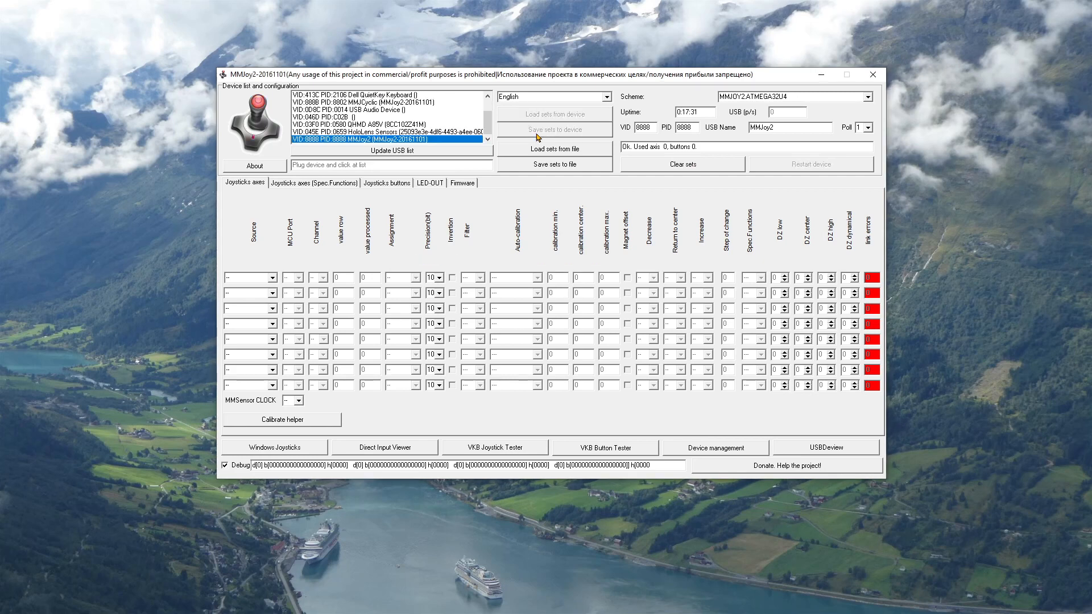
{"action": "left_click", "coordinate": [378, 141]}
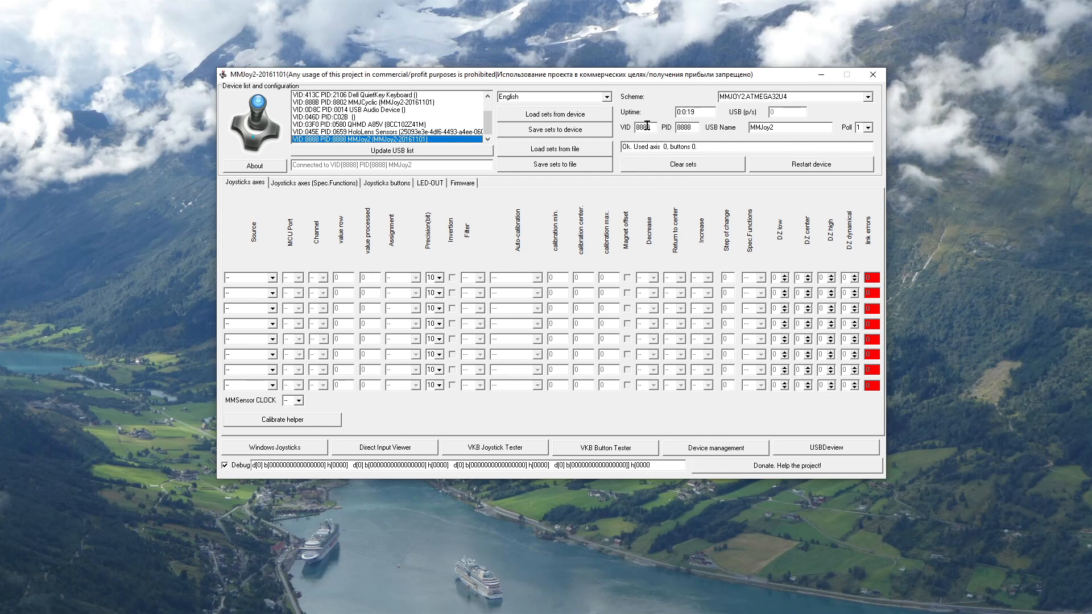
- Set both the device's VID and PID to 88B6 and its USB name to MMJ-Collective
{"action": "left_click_drag", "start_coordinate": [647, 127], "coordinate": [655, 126]}
{"action": "key", "text": "BackSpace"}
{"action": "type", "text": "B"}
{"action": "type", "text": "8"}
{"action": "left_click", "coordinate": [793, 126]}
- Set the source of the first joystick axis to IntSensor
{"action": "left_click", "coordinate": [272, 278]}
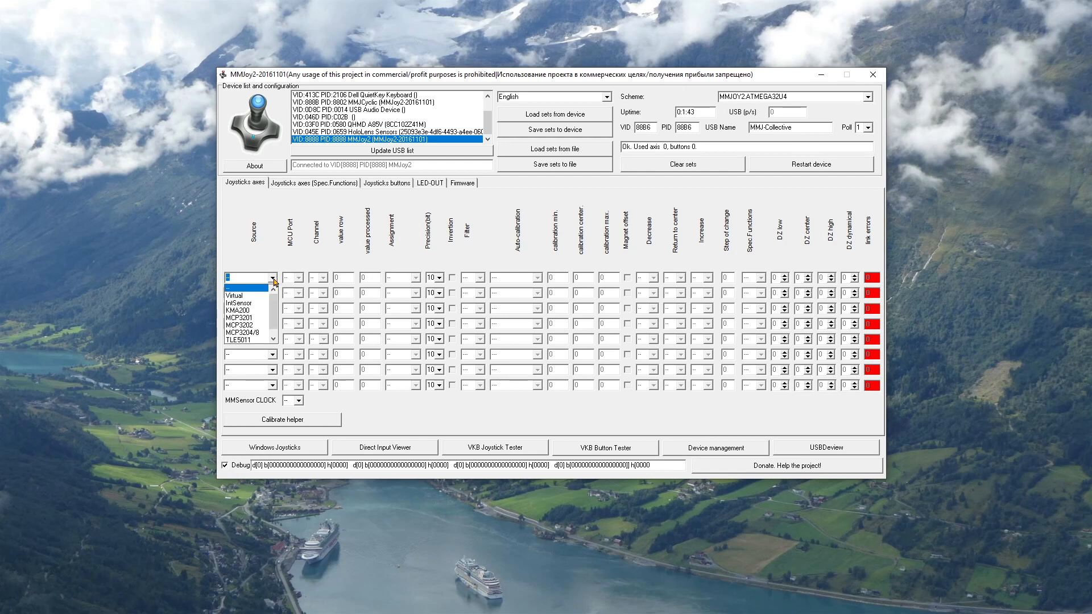
{"action": "left_click", "coordinate": [243, 304]}
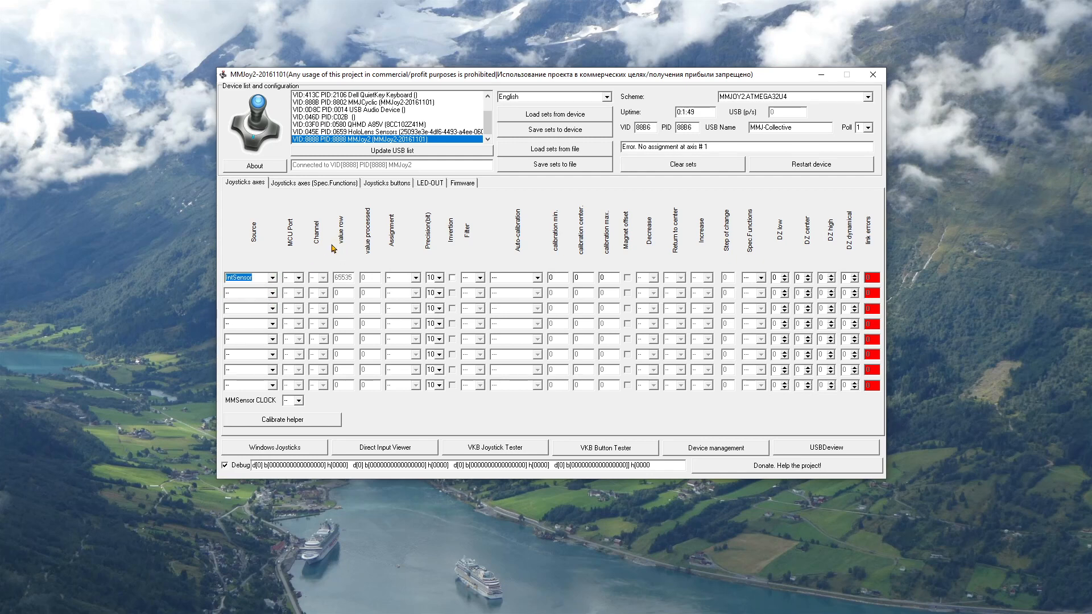
{"action": "left_click", "coordinate": [299, 278]}
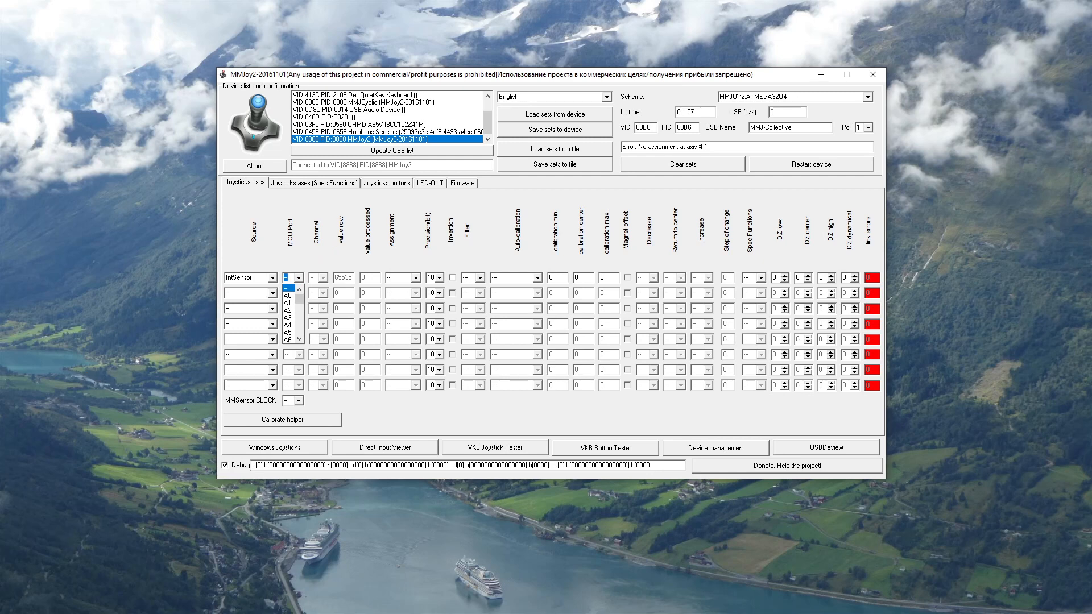
- Switch to File Explorer and open the MKII Collective folder inside 3D Objects
{"action": "key", "text": "alt+Tab"}
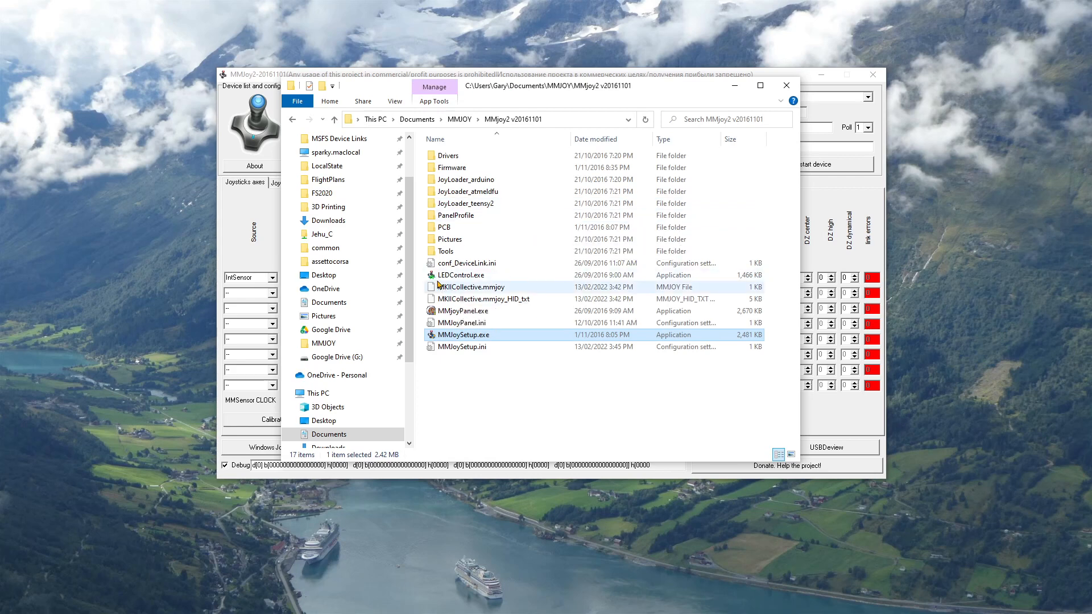
{"action": "left_click_drag", "start_coordinate": [410, 353], "coordinate": [412, 425]}
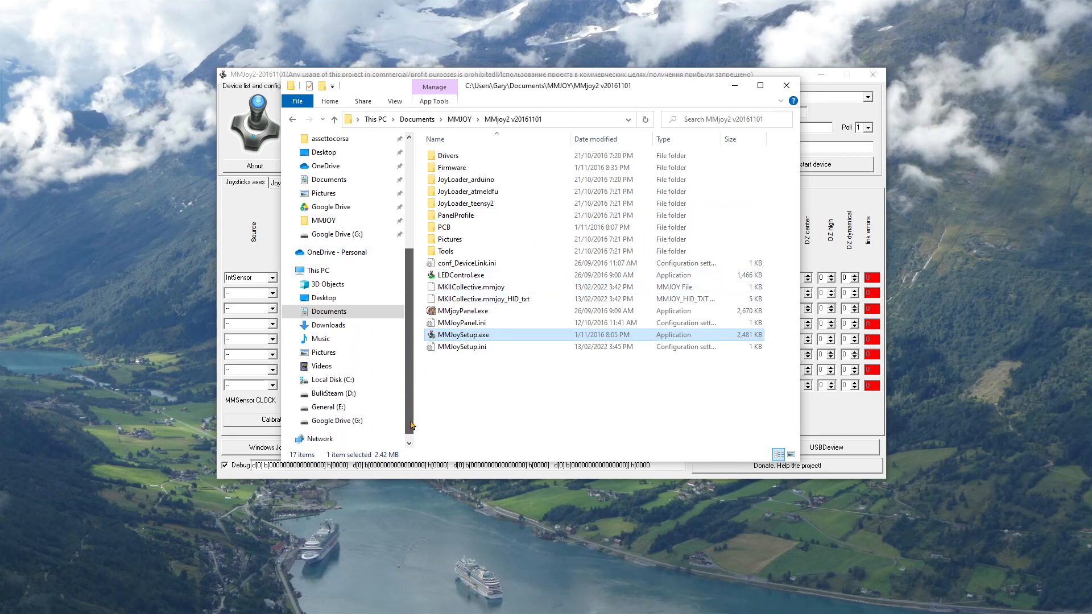
{"action": "left_click", "coordinate": [333, 284]}
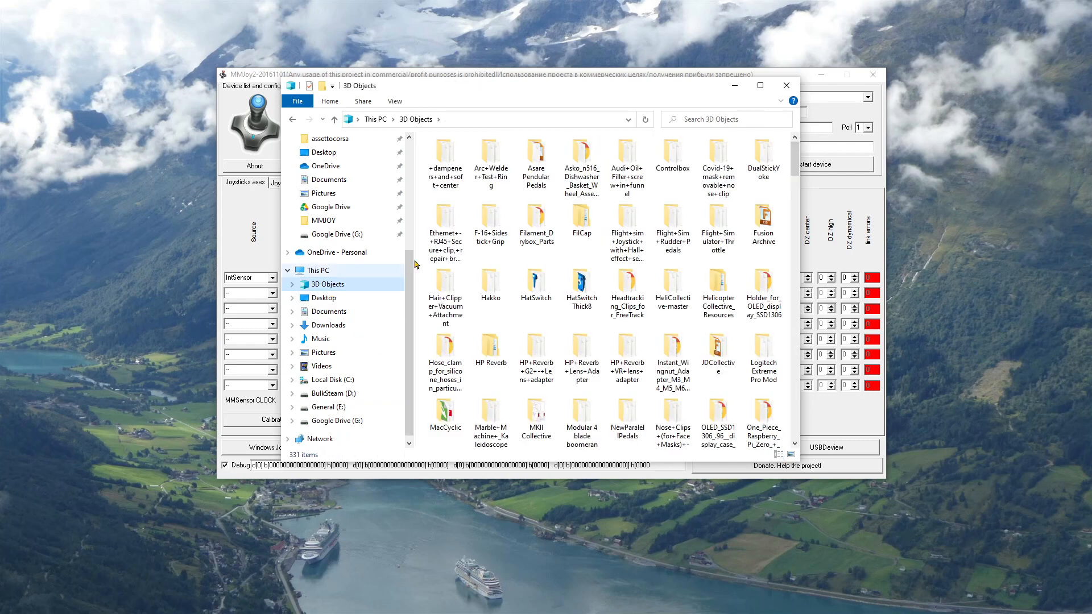
{"action": "scroll", "coordinate": [668, 332], "scroll_direction": "down", "scroll_amount": 3}
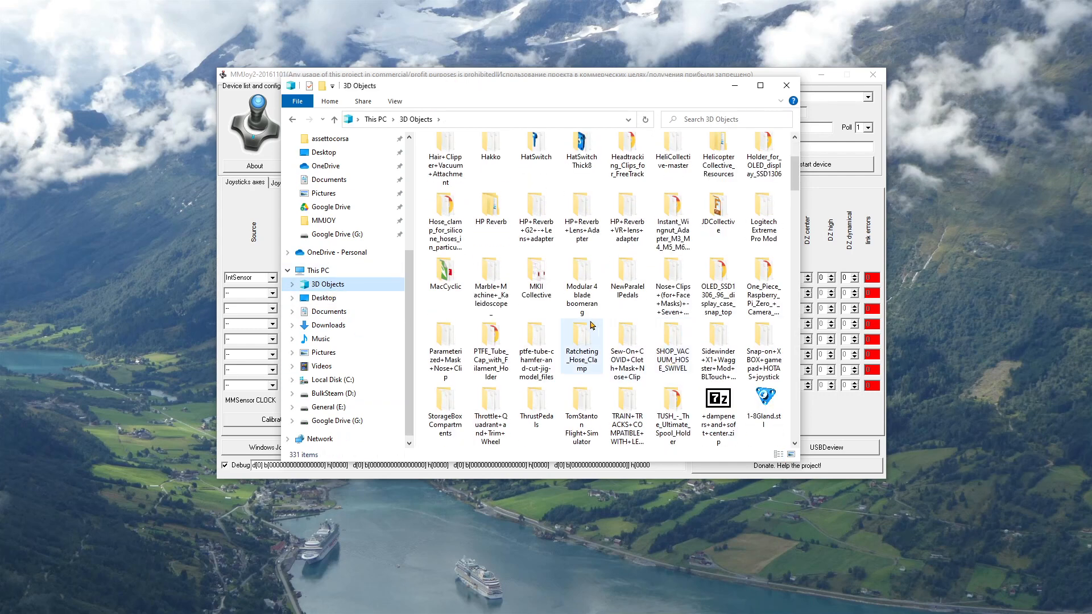
{"action": "double_click", "coordinate": [546, 286]}
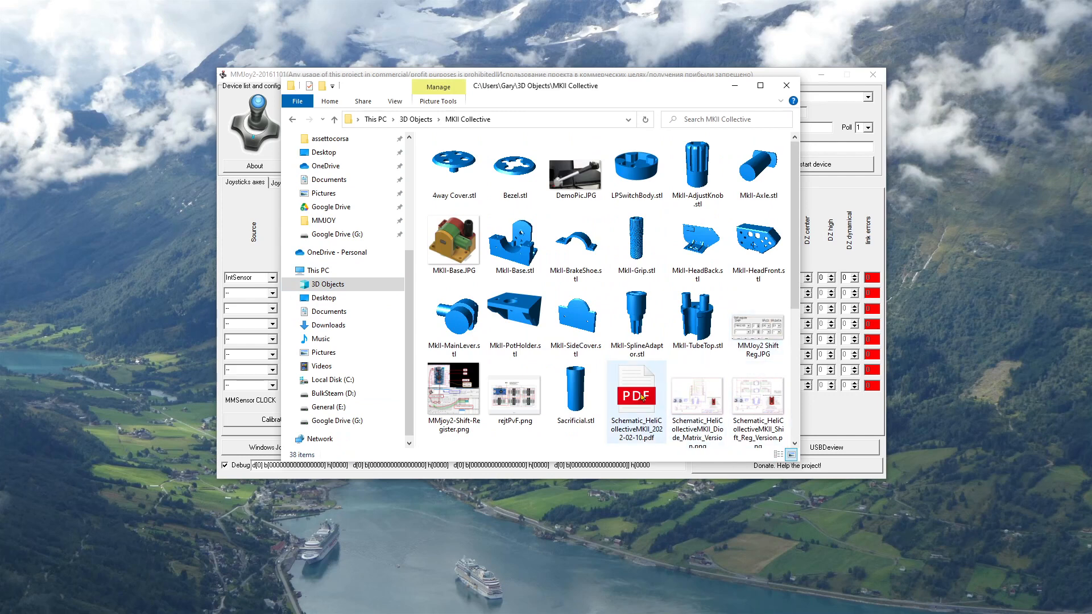
- View and close the HeliCollective MKII diode matrix schematic, and open the shift register version to check the axis pins
{"action": "double_click", "coordinate": [697, 398]}
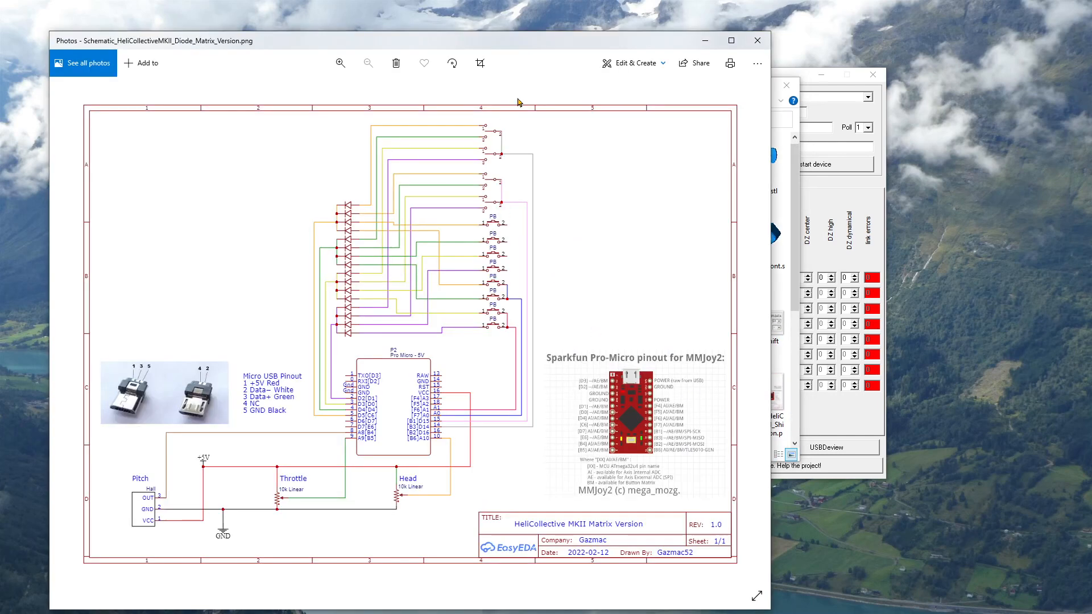
{"action": "left_click_drag", "start_coordinate": [528, 44], "coordinate": [469, 13]}
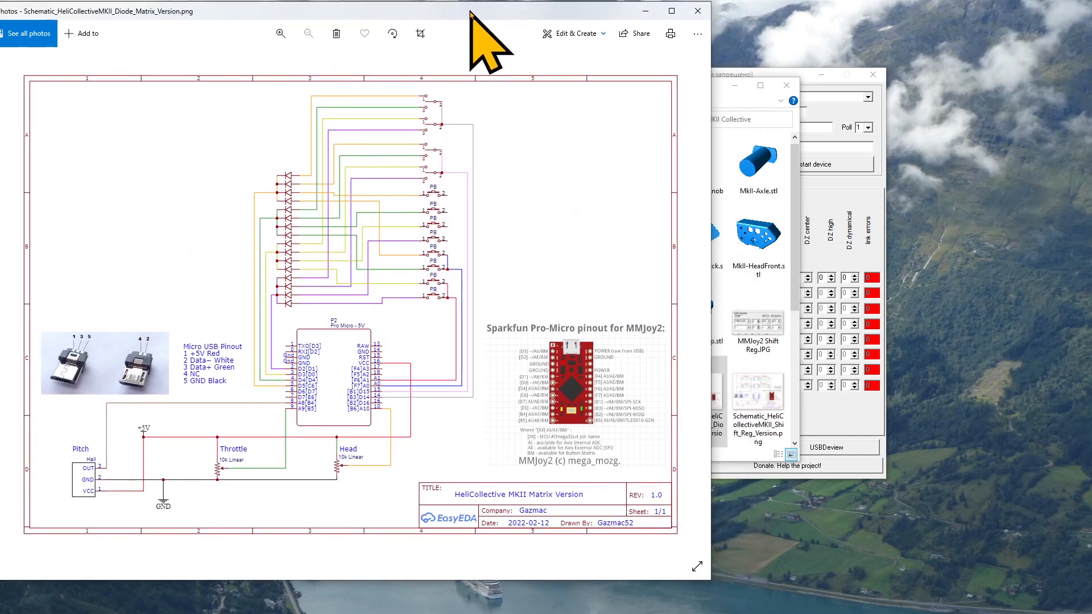
{"action": "left_click", "coordinate": [699, 12]}
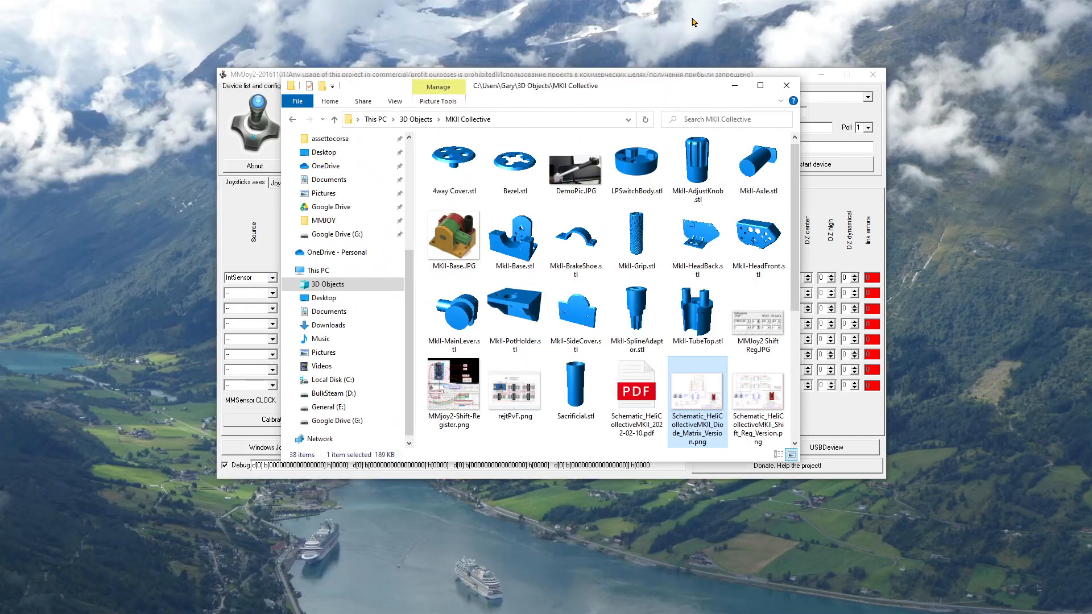
{"action": "double_click", "coordinate": [756, 398]}
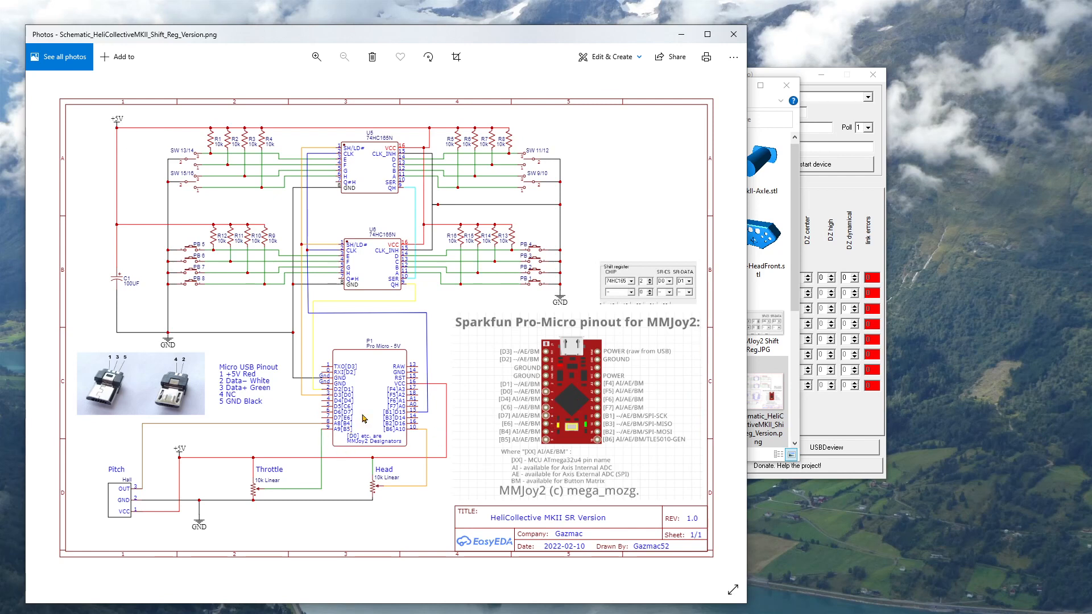
- Switch back to MMJoySetup and set the first axis's MCU port to B4
{"action": "left_click", "coordinate": [789, 75]}
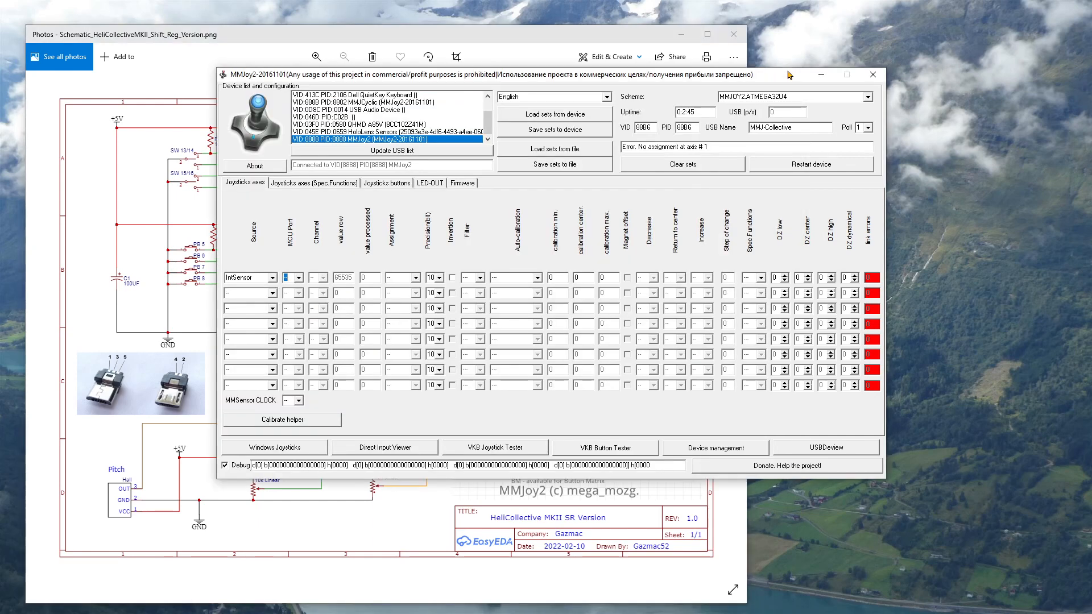
{"action": "left_click", "coordinate": [300, 280]}
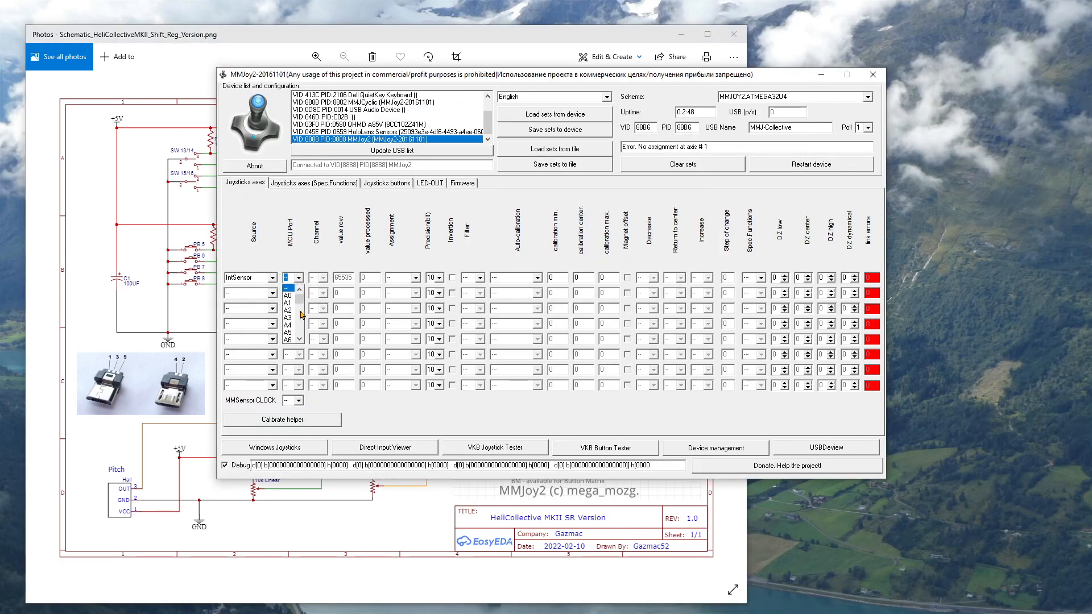
{"action": "scroll", "coordinate": [301, 329], "scroll_direction": "down", "scroll_amount": 2}
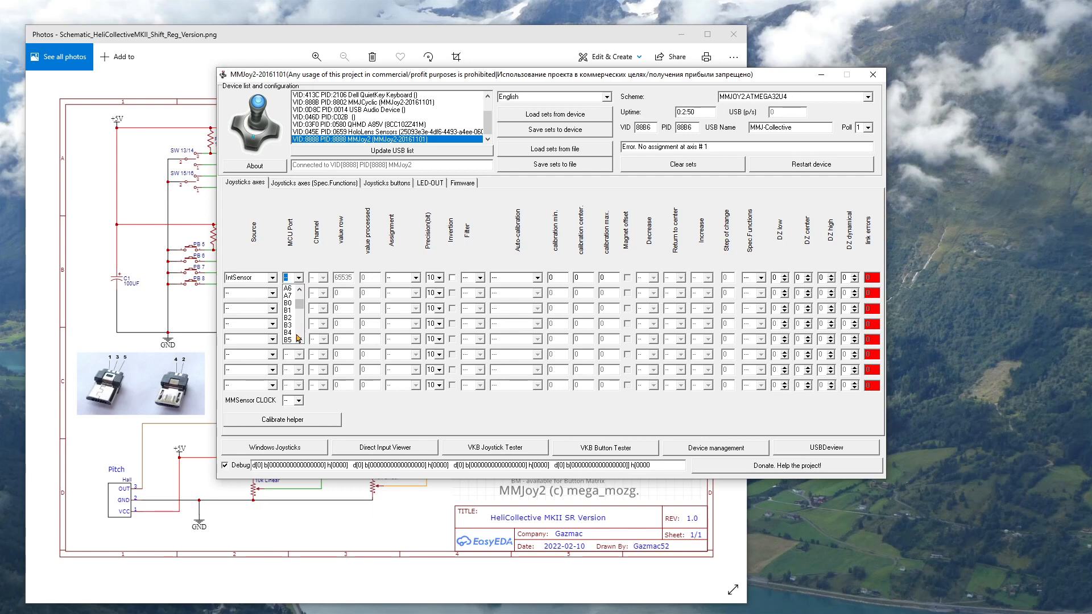
{"action": "left_click", "coordinate": [291, 333]}
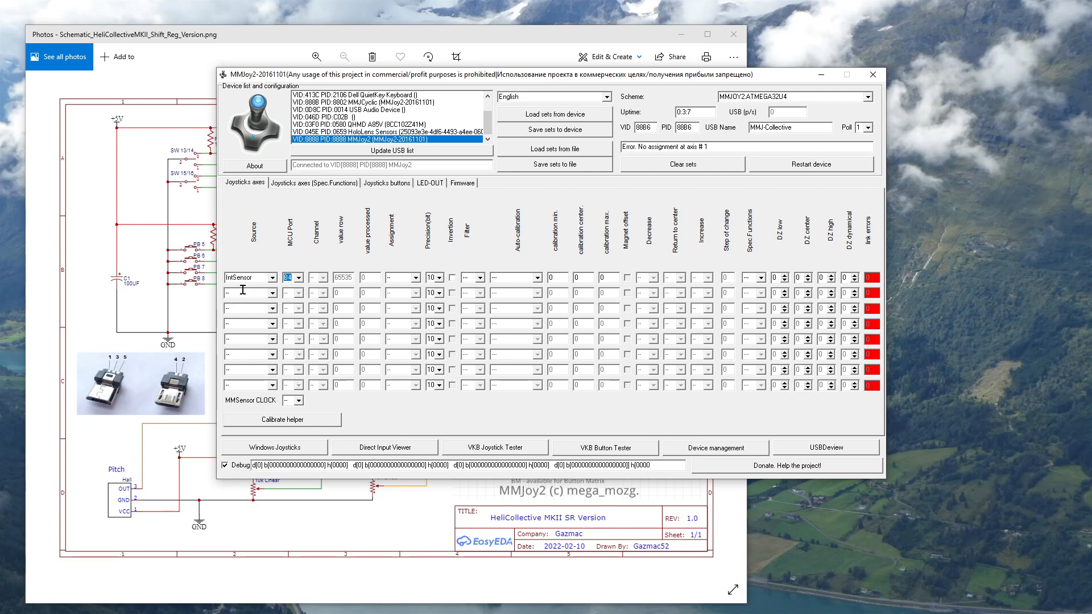
- Set the second axis's source to IntSensor, check its pin in the schematic, and set its MCU port to B5
{"action": "left_click", "coordinate": [273, 293]}
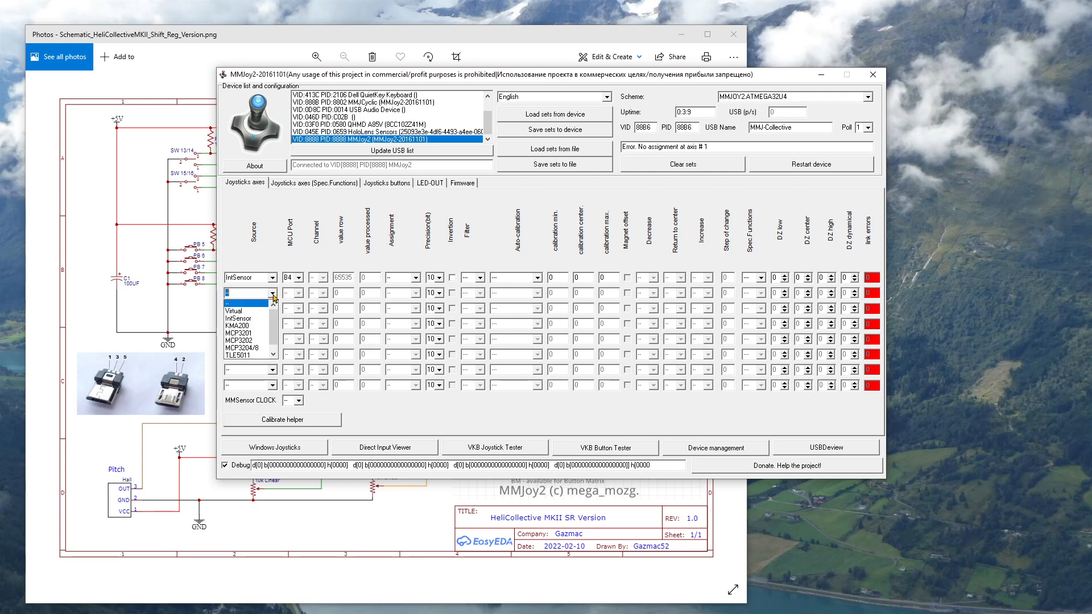
{"action": "left_click", "coordinate": [245, 319]}
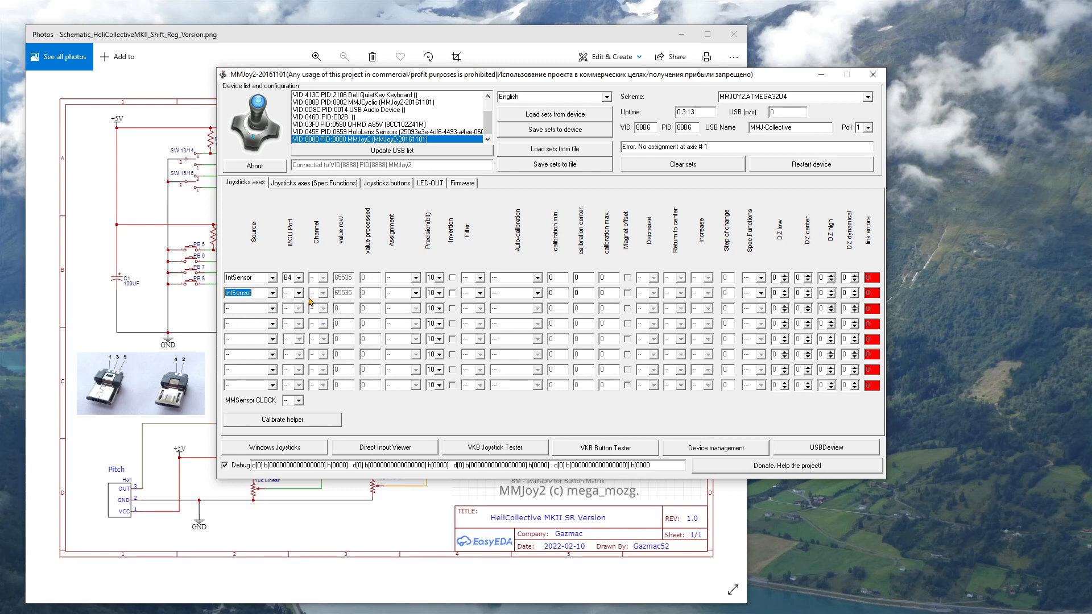
{"action": "left_click", "coordinate": [309, 536]}
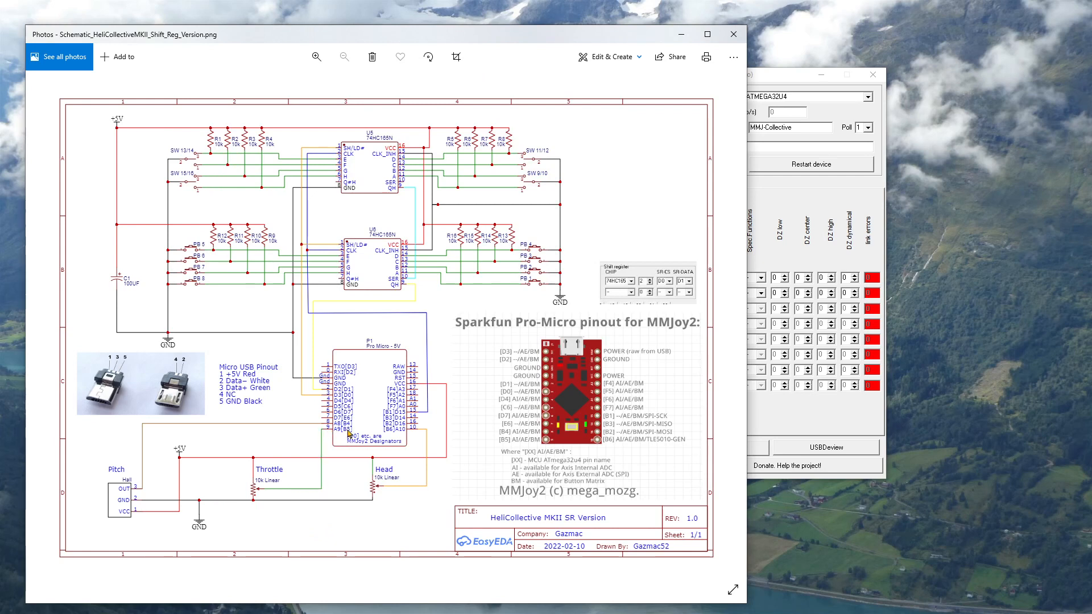
{"action": "left_click", "coordinate": [779, 75]}
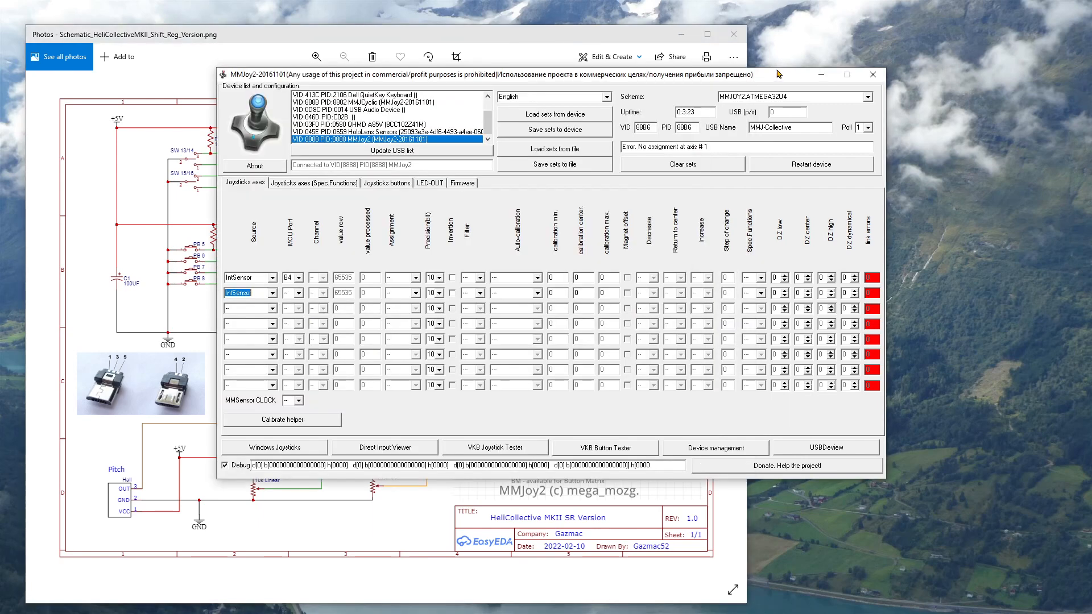
{"action": "left_click", "coordinate": [298, 292]}
{"action": "scroll", "coordinate": [293, 327], "scroll_direction": "down", "scroll_amount": 5}
{"action": "left_click", "coordinate": [290, 305]}
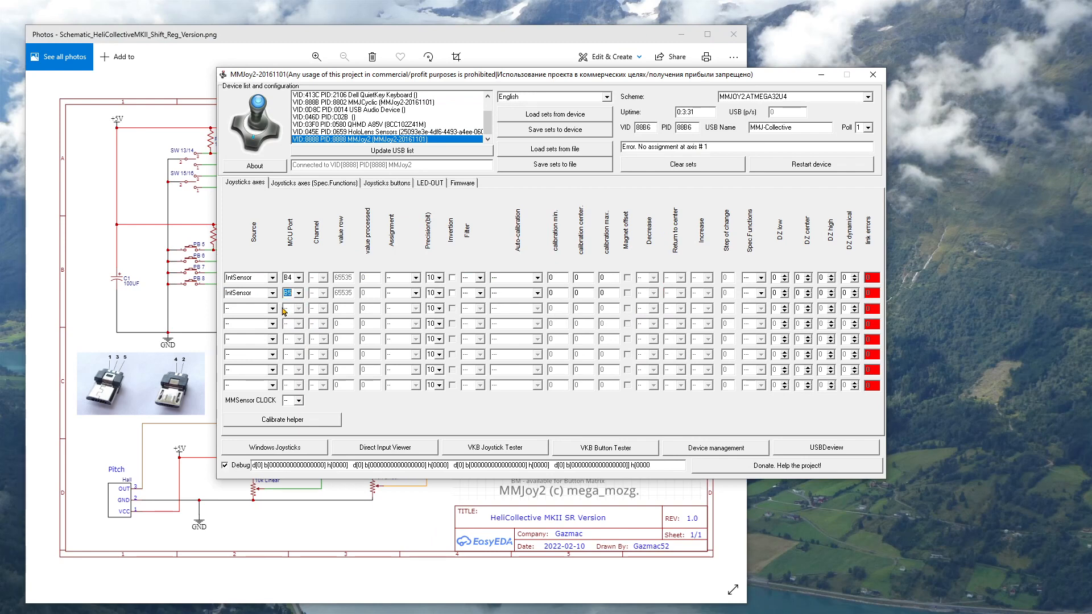
- Set the third axis's source to IntSensor, check its pin in the schematic, and set its MCU port to B6
{"action": "left_click", "coordinate": [273, 311]}
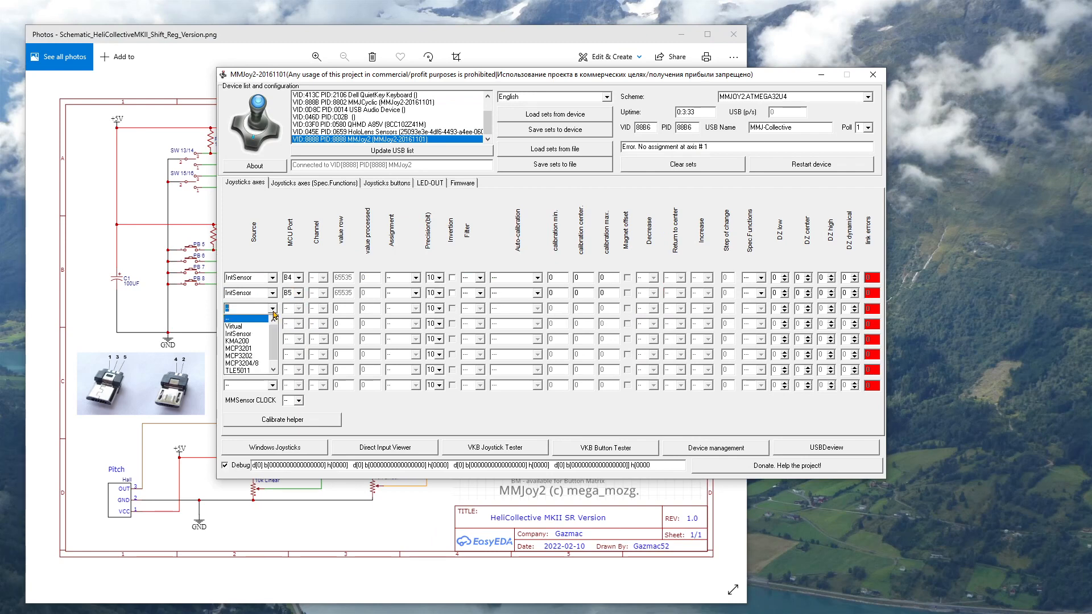
{"action": "left_click", "coordinate": [254, 337]}
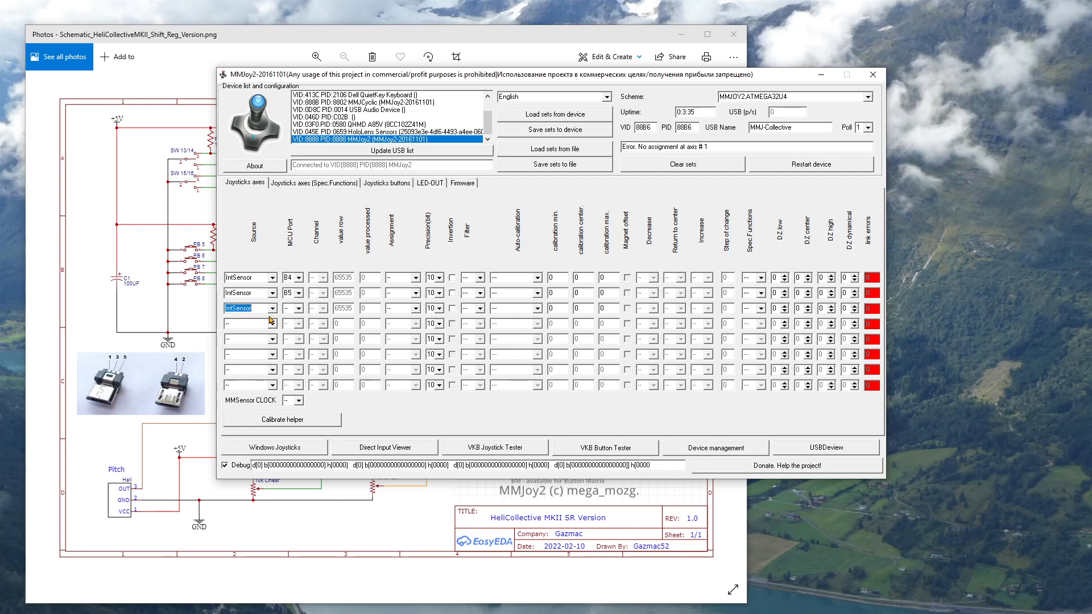
{"action": "left_click", "coordinate": [359, 522]}
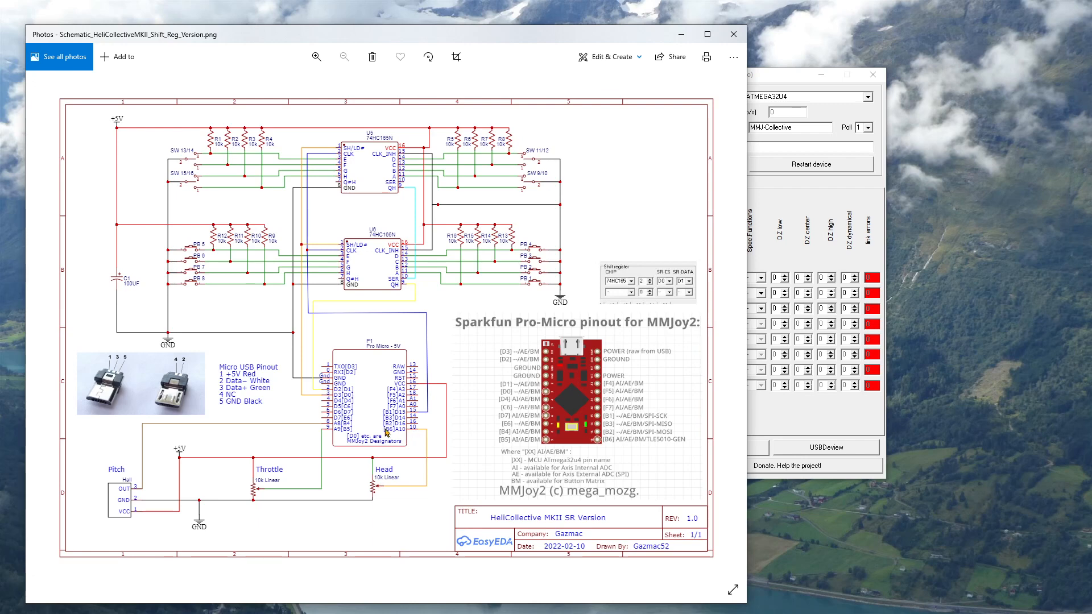
{"action": "left_click", "coordinate": [784, 81]}
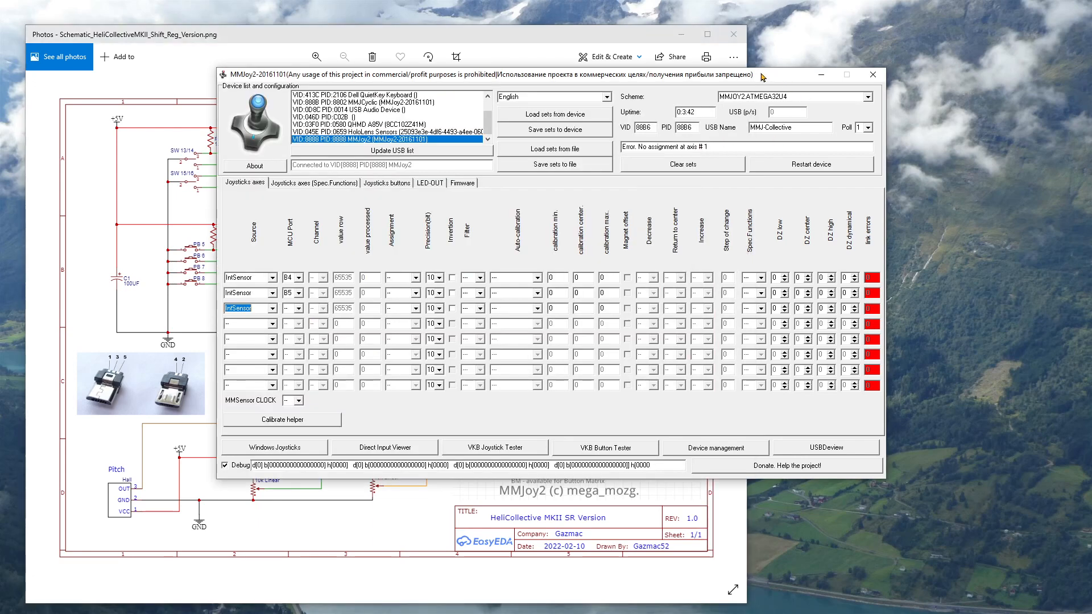
{"action": "left_click", "coordinate": [299, 310]}
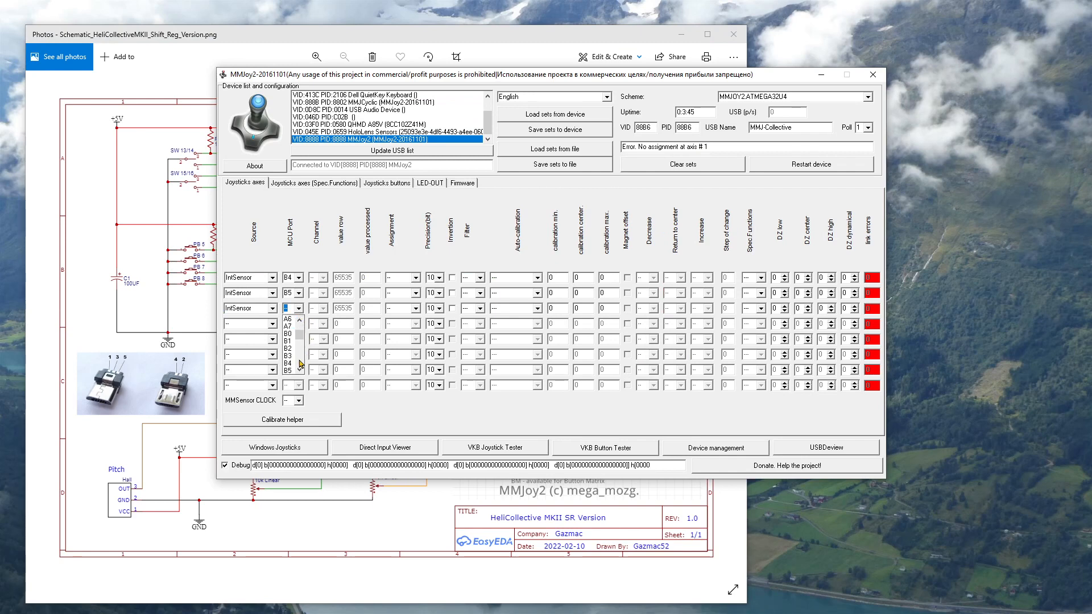
{"action": "scroll", "coordinate": [300, 363], "scroll_direction": "down", "scroll_amount": 2}
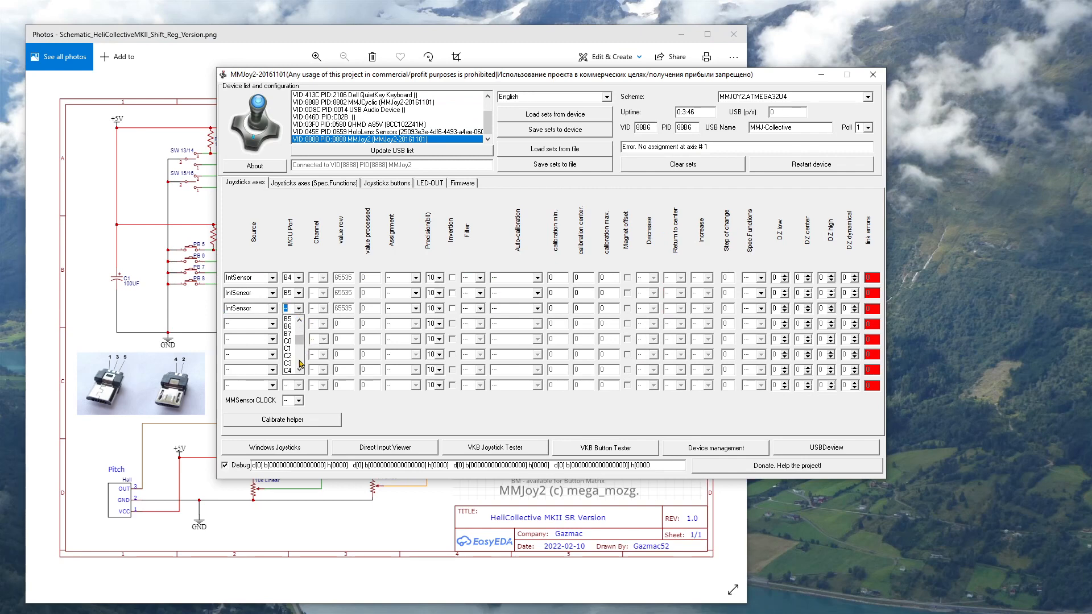
{"action": "left_click", "coordinate": [290, 328]}
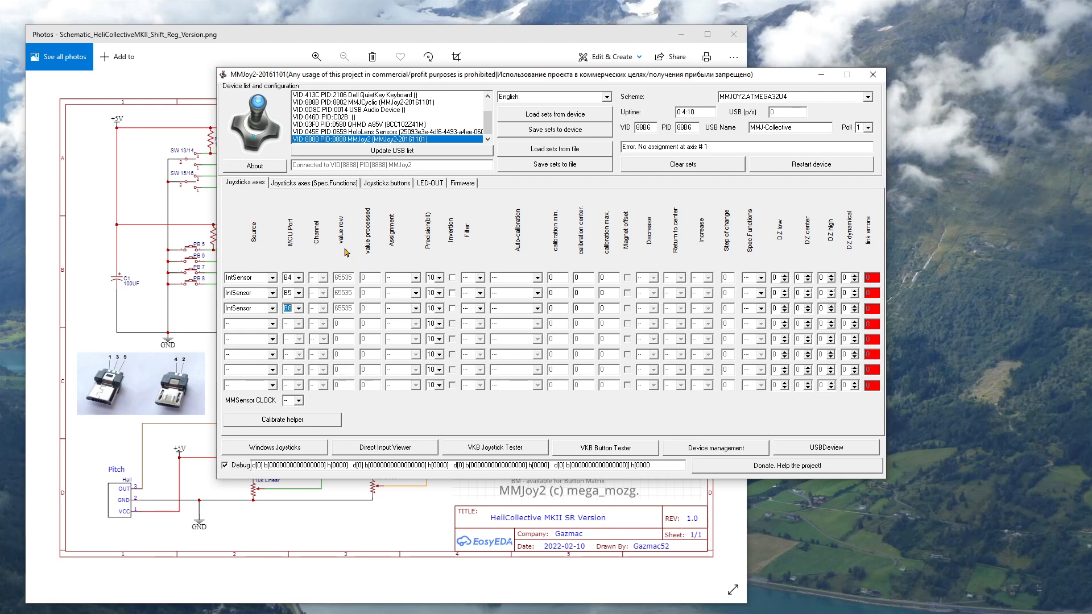
- Try to save the axis settings to the device
{"action": "left_click", "coordinate": [533, 134]}
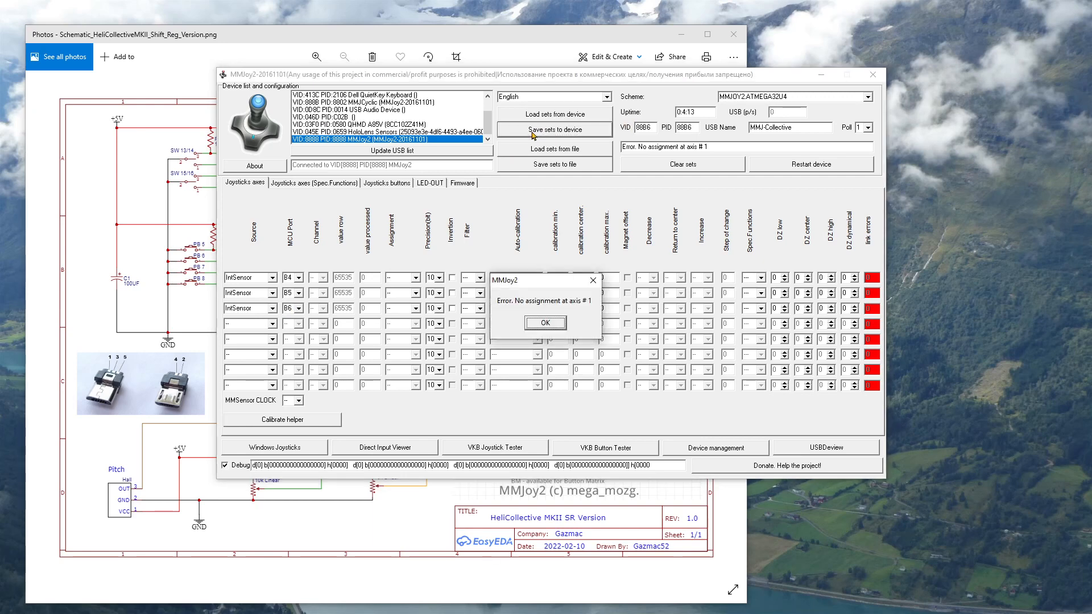
{"action": "left_click", "coordinate": [544, 323]}
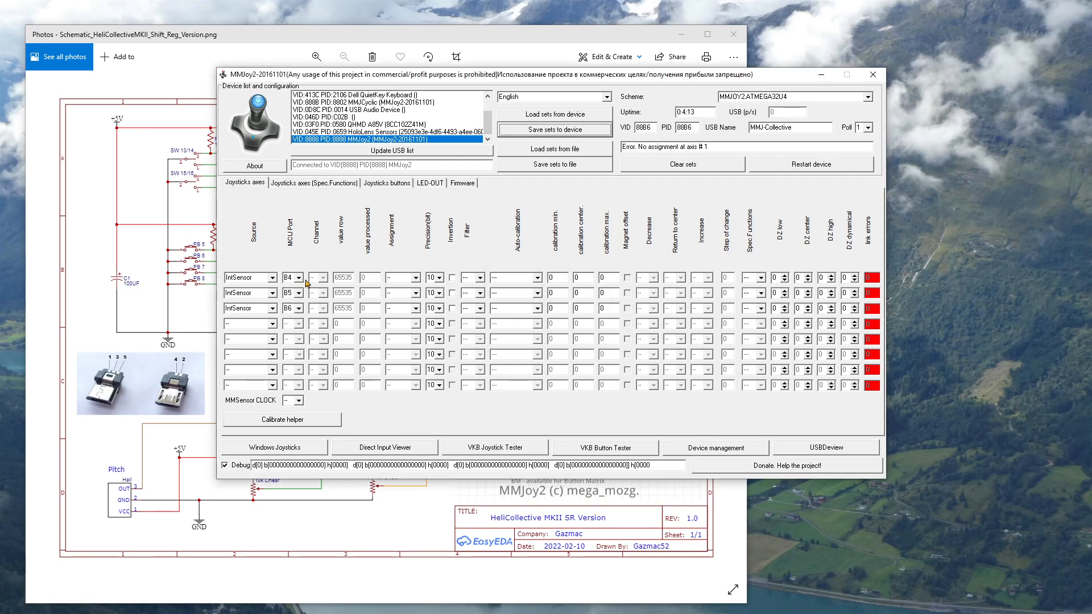
- Assign the first axis to Slider, the second to rX, and the third to rY
{"action": "left_click", "coordinate": [415, 278]}
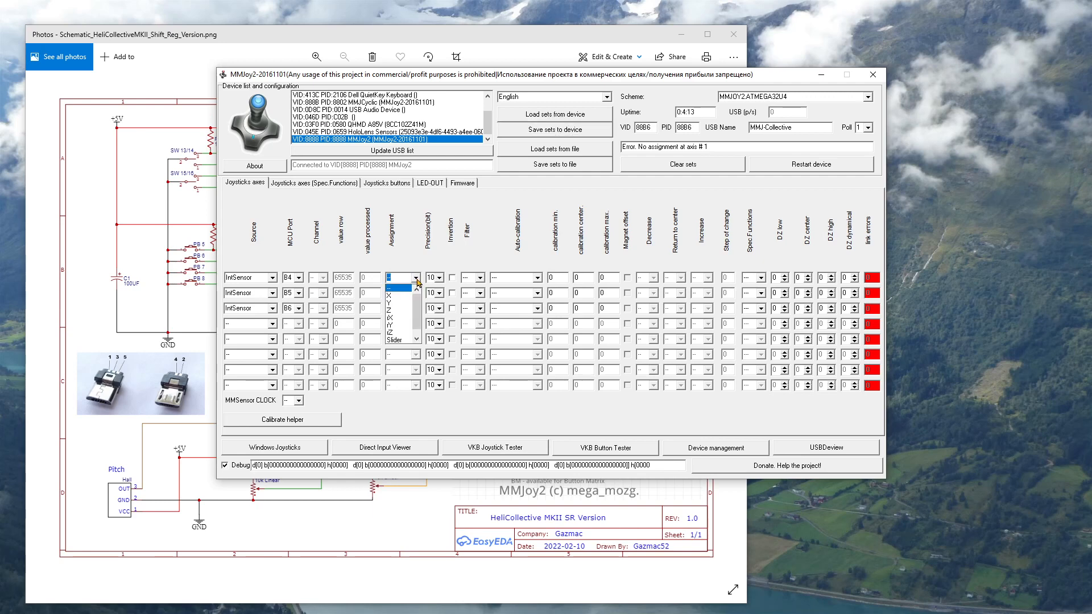
{"action": "left_click", "coordinate": [397, 340]}
{"action": "left_click", "coordinate": [417, 293]}
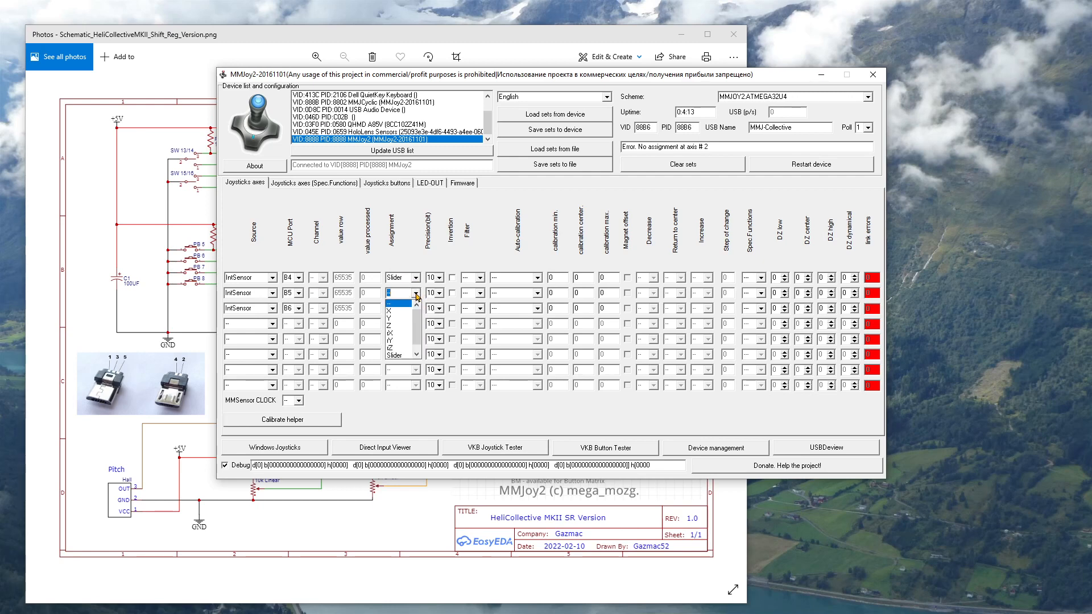
{"action": "left_click", "coordinate": [392, 334]}
{"action": "left_click", "coordinate": [416, 309]}
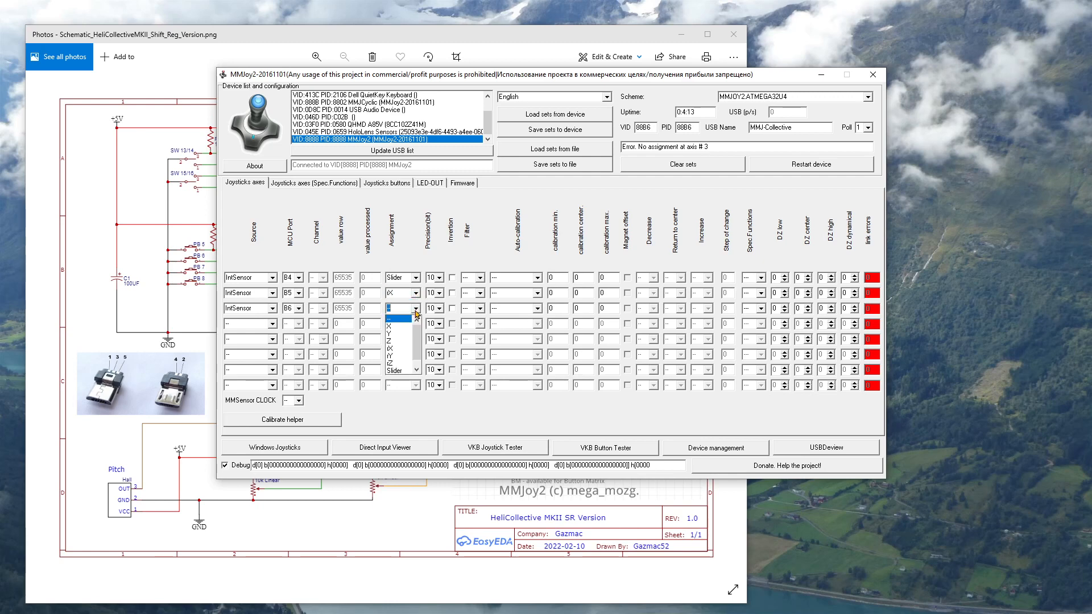
{"action": "left_click", "coordinate": [392, 356]}
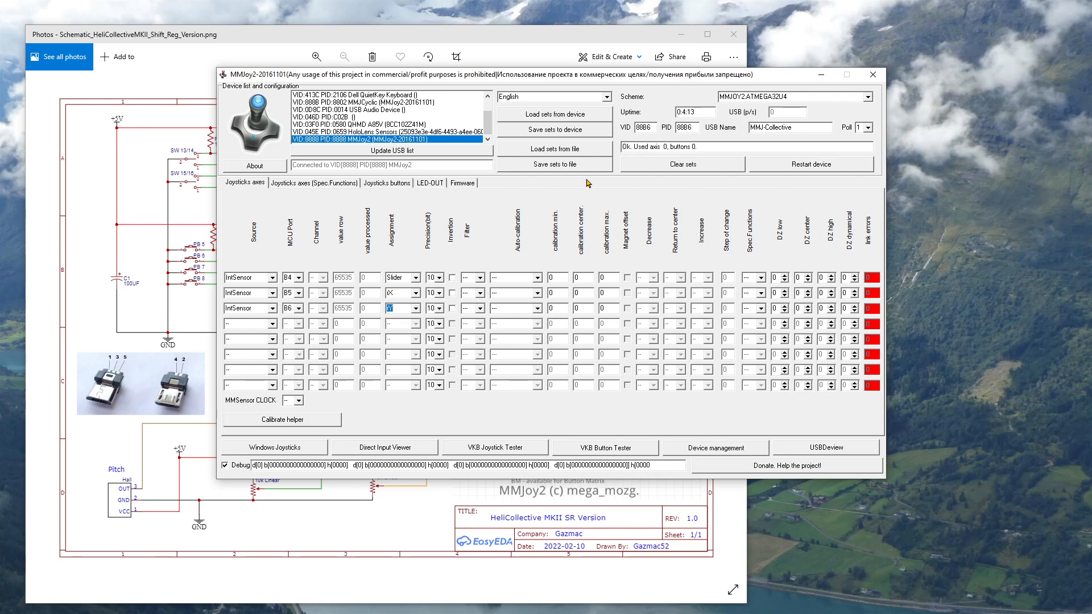
- Save the axis settings to the device and reconnect to the MMJ-Collective entry in the device list
{"action": "left_click", "coordinate": [543, 133]}
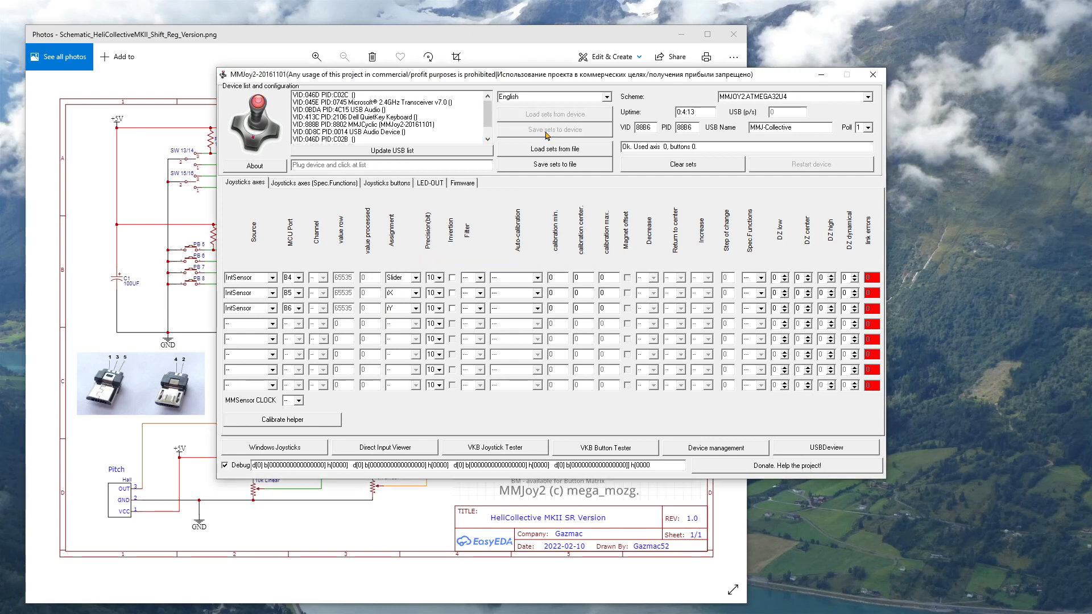
{"action": "left_click", "coordinate": [486, 141]}
{"action": "left_click", "coordinate": [486, 140]}
{"action": "left_click", "coordinate": [487, 140]}
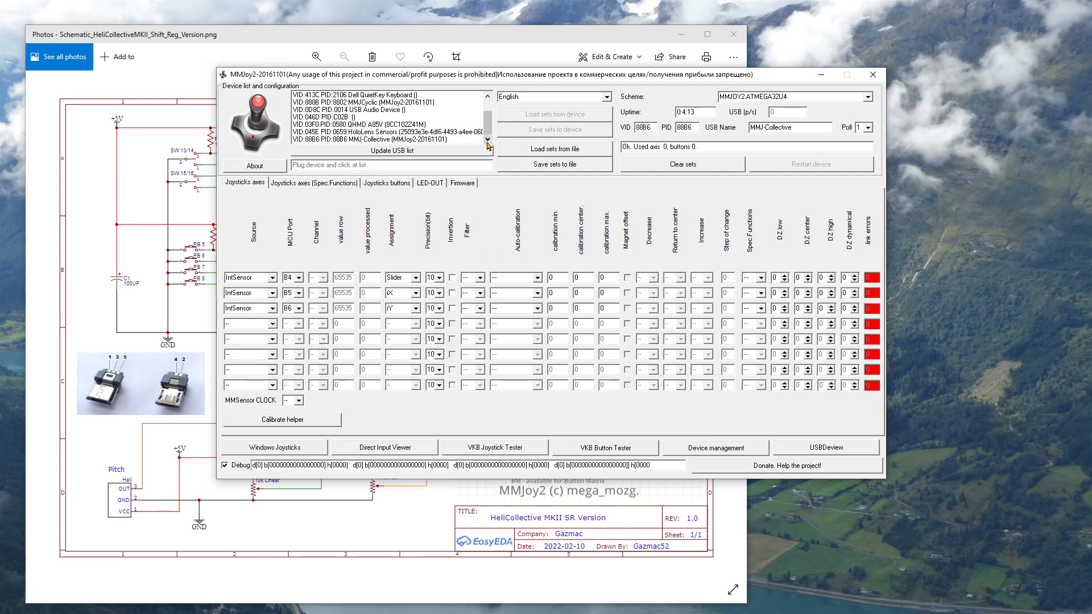
{"action": "left_click", "coordinate": [429, 140]}
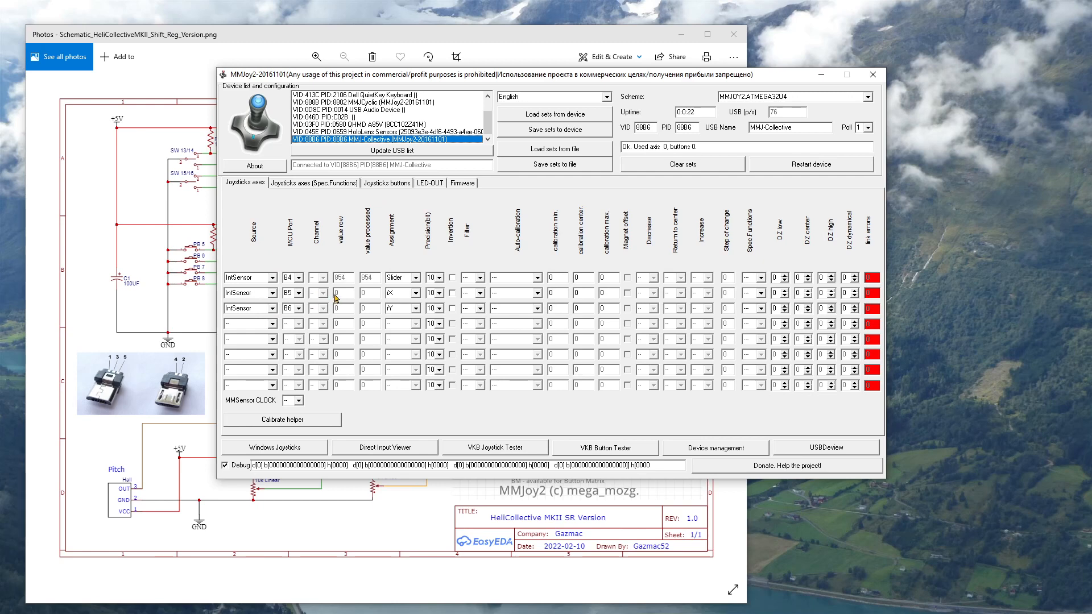
- Clear the calibration helper's data, record the full travel of all three axes, and save the calibration
{"action": "left_click", "coordinate": [267, 424]}
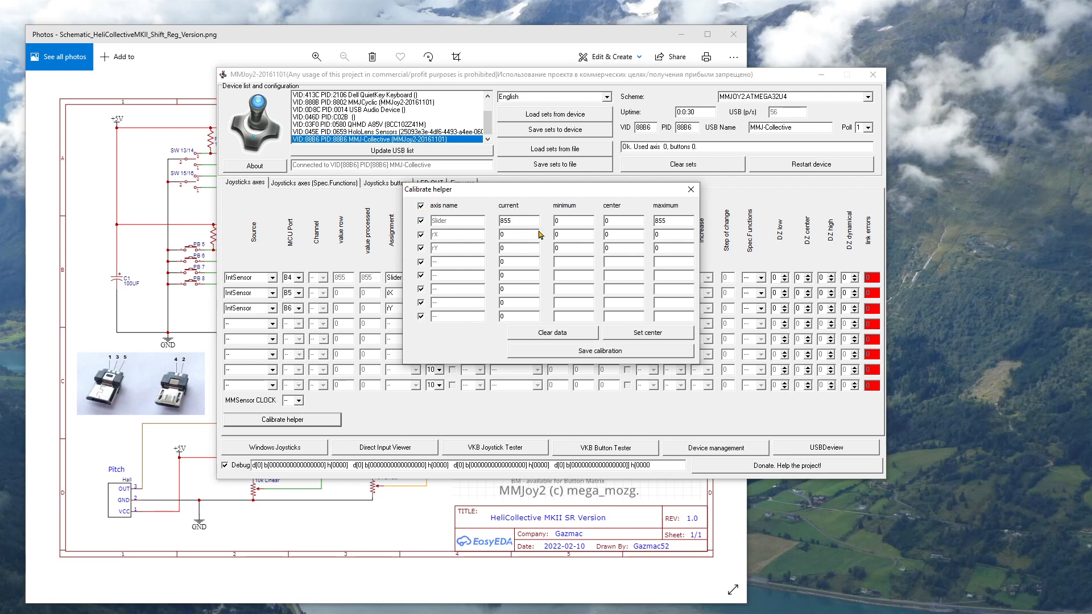
{"action": "left_click", "coordinate": [561, 335]}
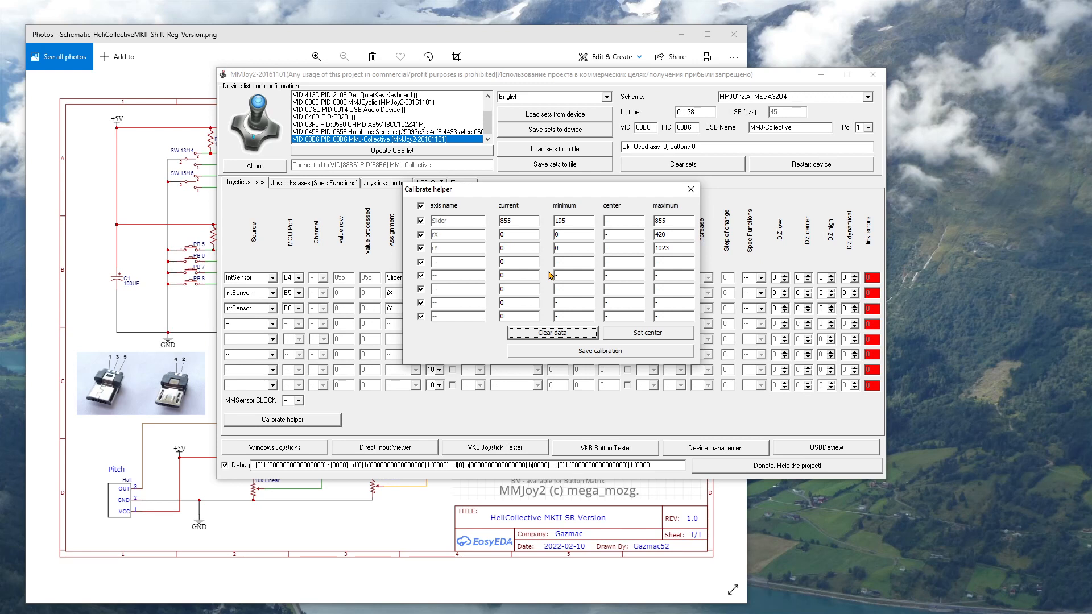
{"action": "left_click", "coordinate": [585, 354]}
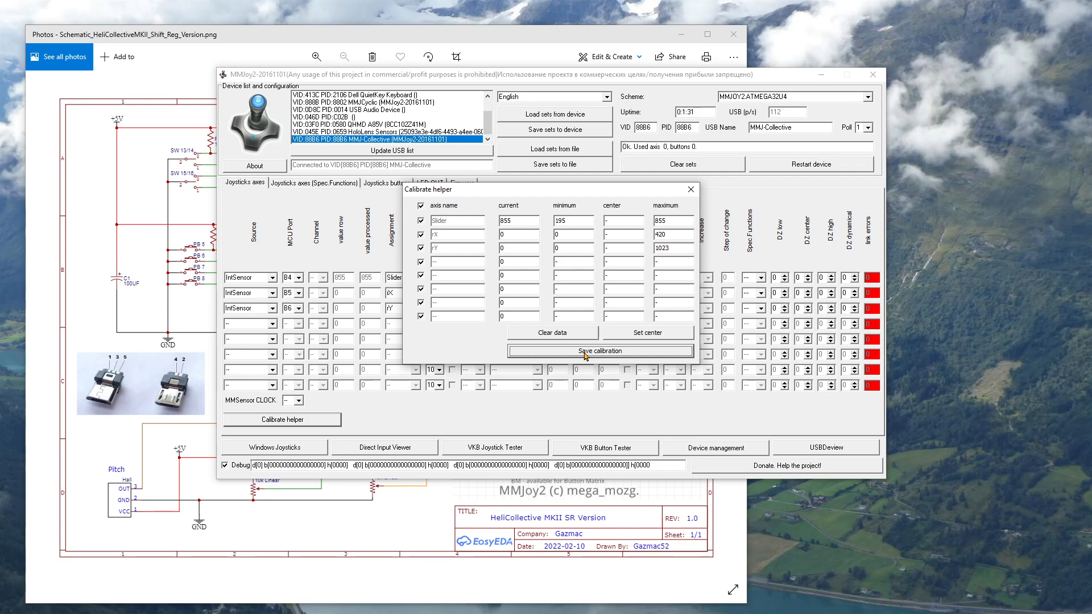
{"action": "left_click", "coordinate": [690, 189]}
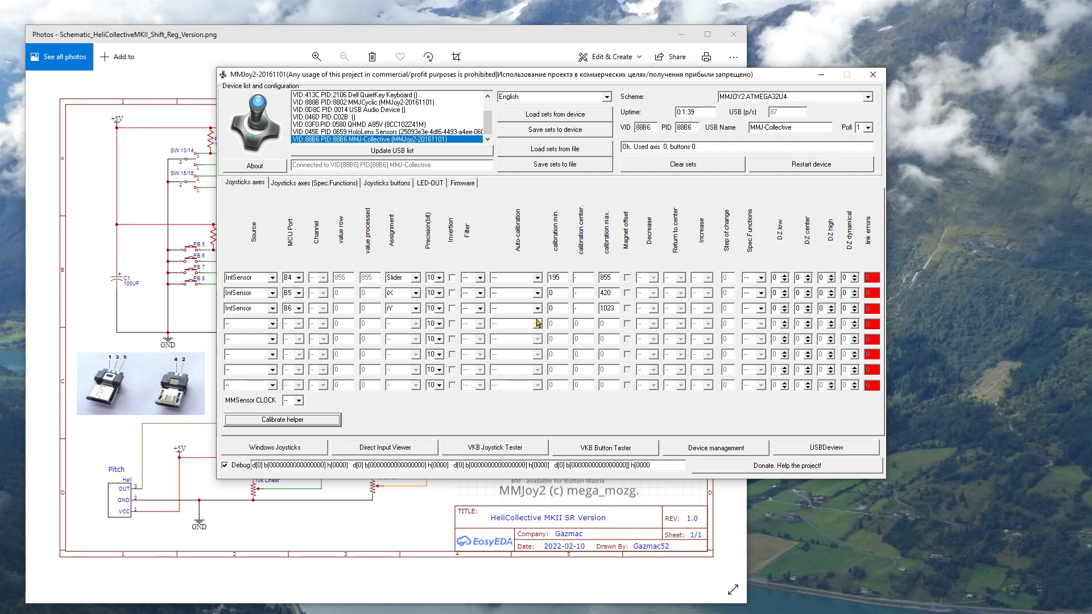
- Set auto-calibration of all three axes to saved.w/o center, save the settings to the device, and reconnect to MMJ-Collective
{"action": "left_click", "coordinate": [537, 278]}
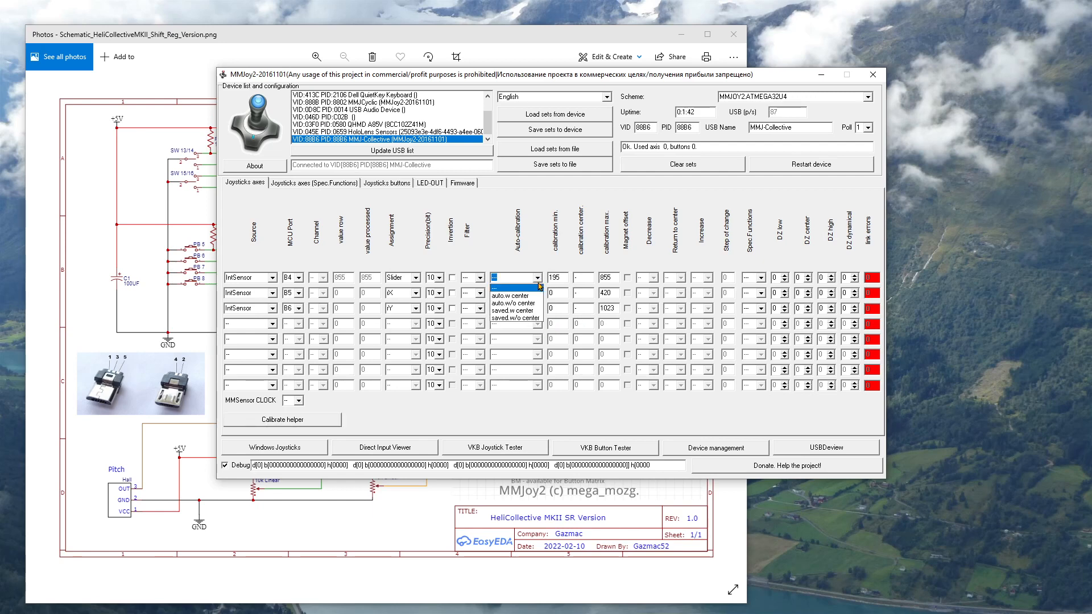
{"action": "left_click", "coordinate": [528, 318]}
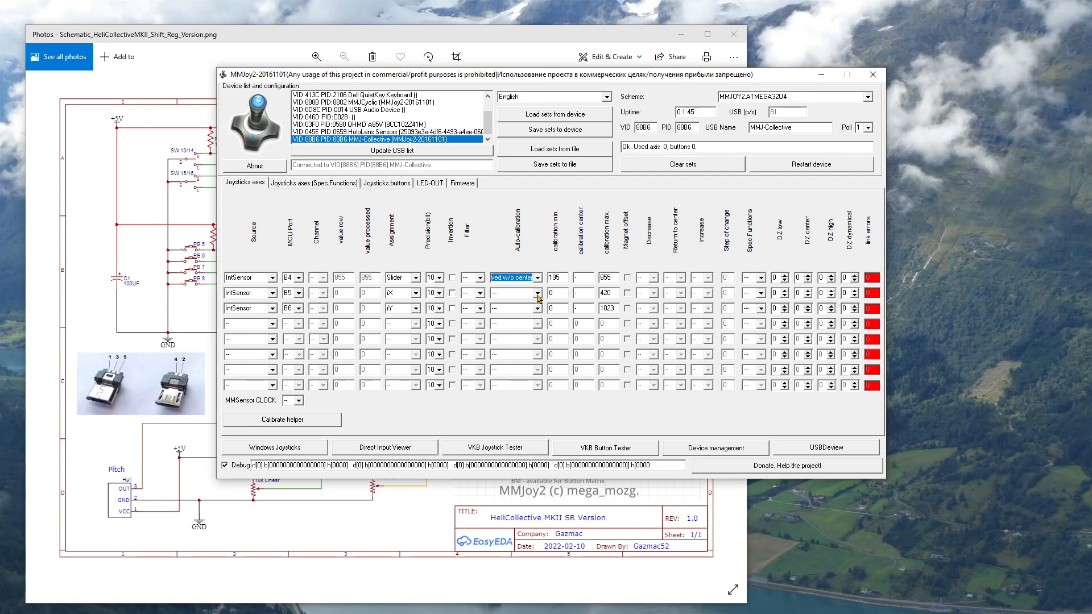
{"action": "left_click", "coordinate": [537, 293]}
{"action": "left_click", "coordinate": [526, 333]}
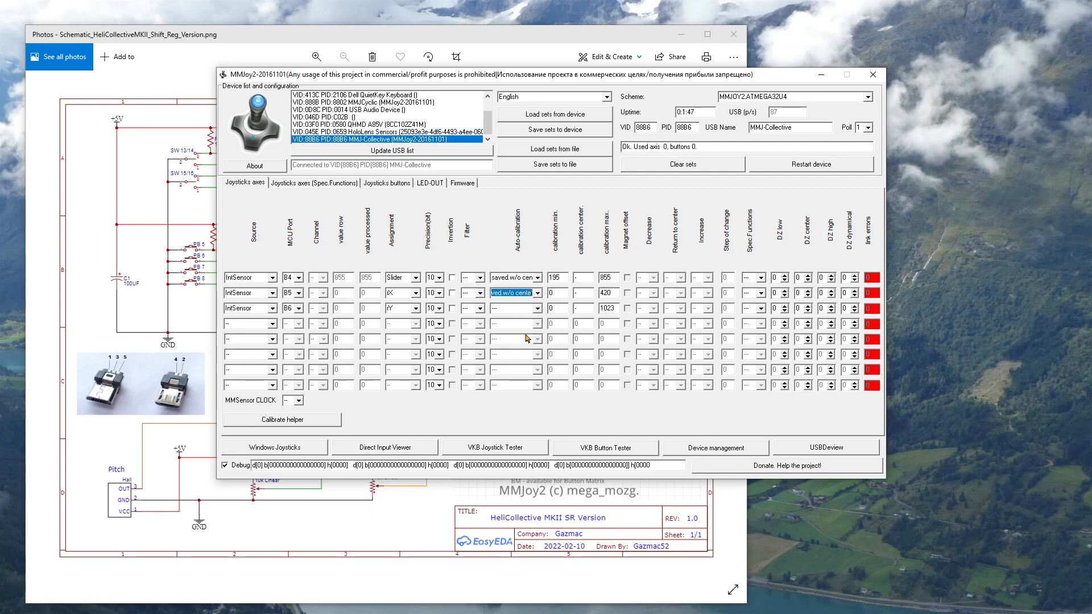
{"action": "left_click", "coordinate": [538, 310]}
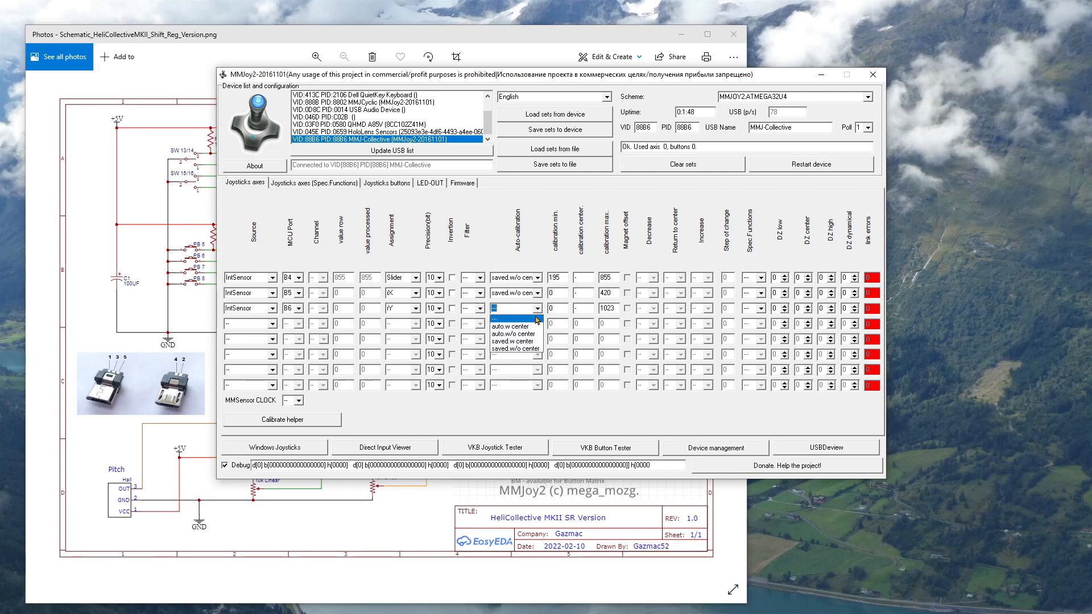
{"action": "left_click", "coordinate": [527, 349]}
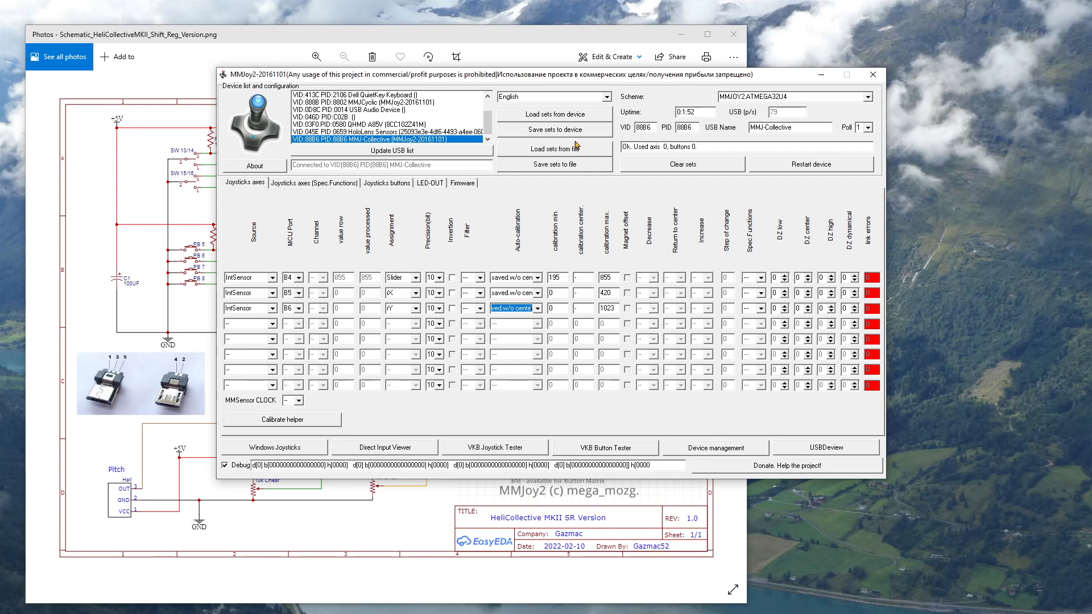
{"action": "left_click", "coordinate": [545, 130]}
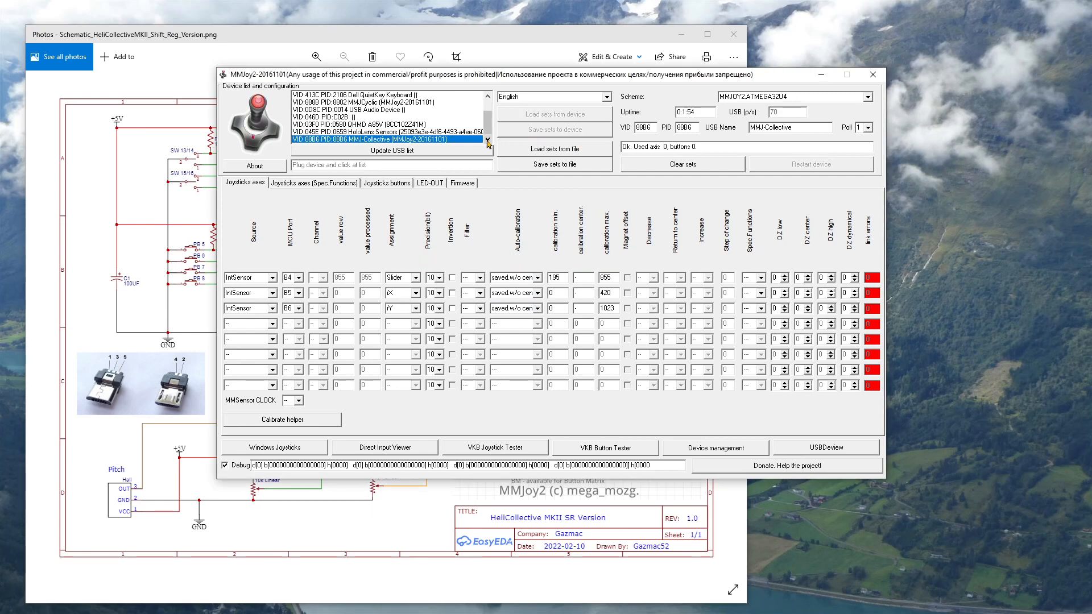
{"action": "left_click", "coordinate": [394, 141]}
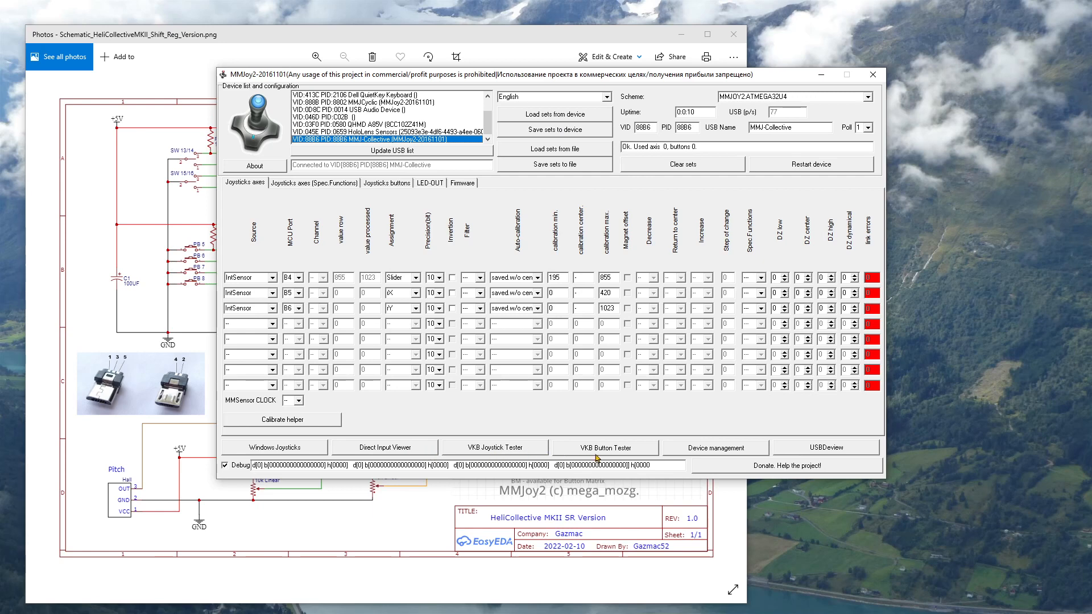
- Test the movement of the MMJ-Collective axes in the VKB joystick tester and close it
{"action": "left_click", "coordinate": [500, 450]}
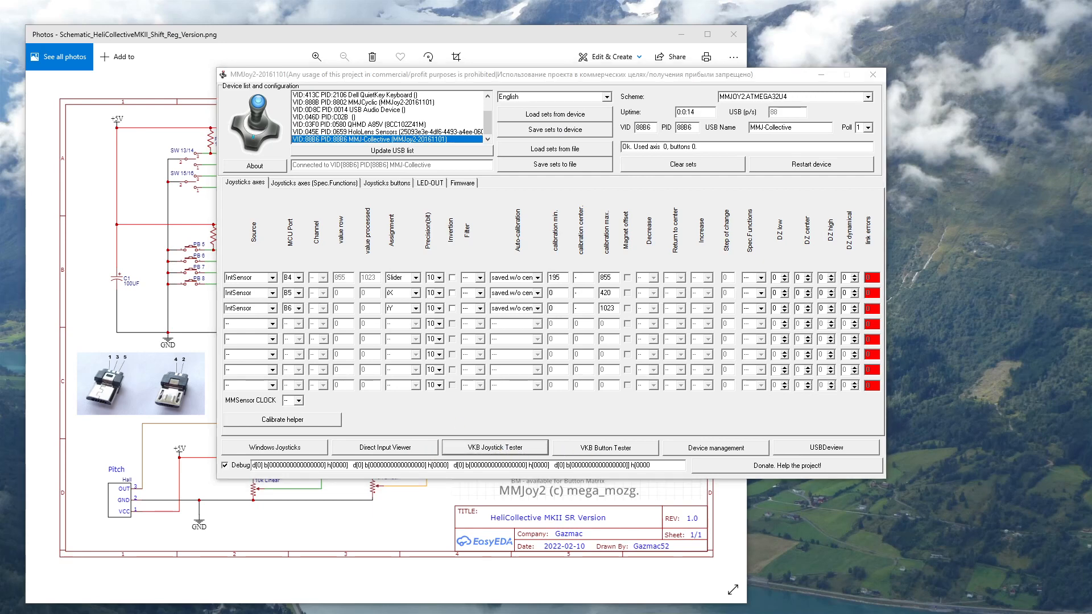
{"action": "left_click_drag", "start_coordinate": [0, 93], "coordinate": [584, 124]}
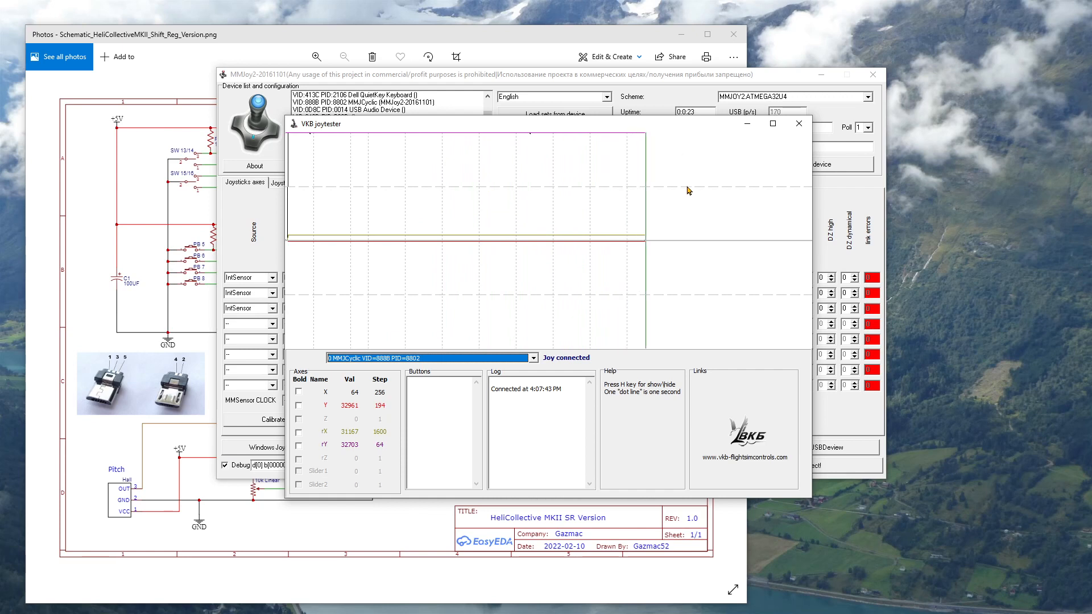
{"action": "left_click", "coordinate": [534, 360]}
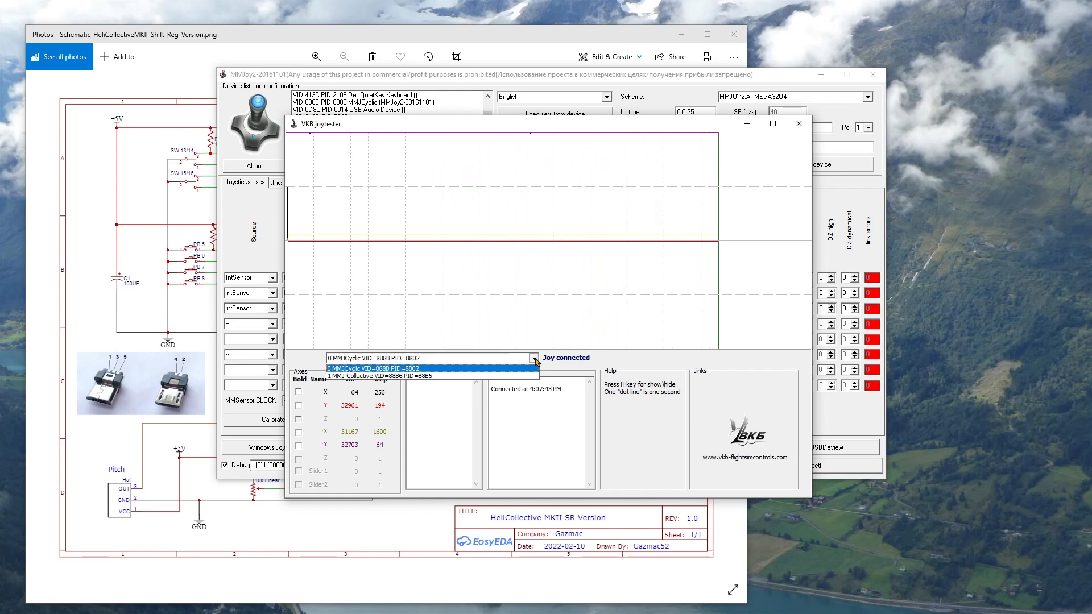
{"action": "left_click", "coordinate": [449, 376]}
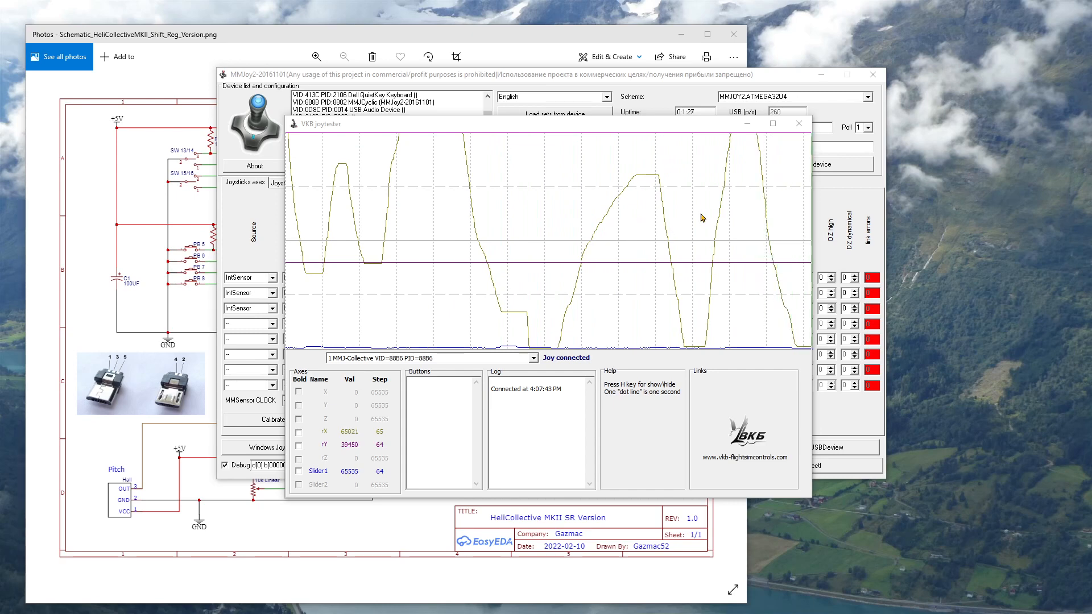
{"action": "left_click", "coordinate": [799, 124]}
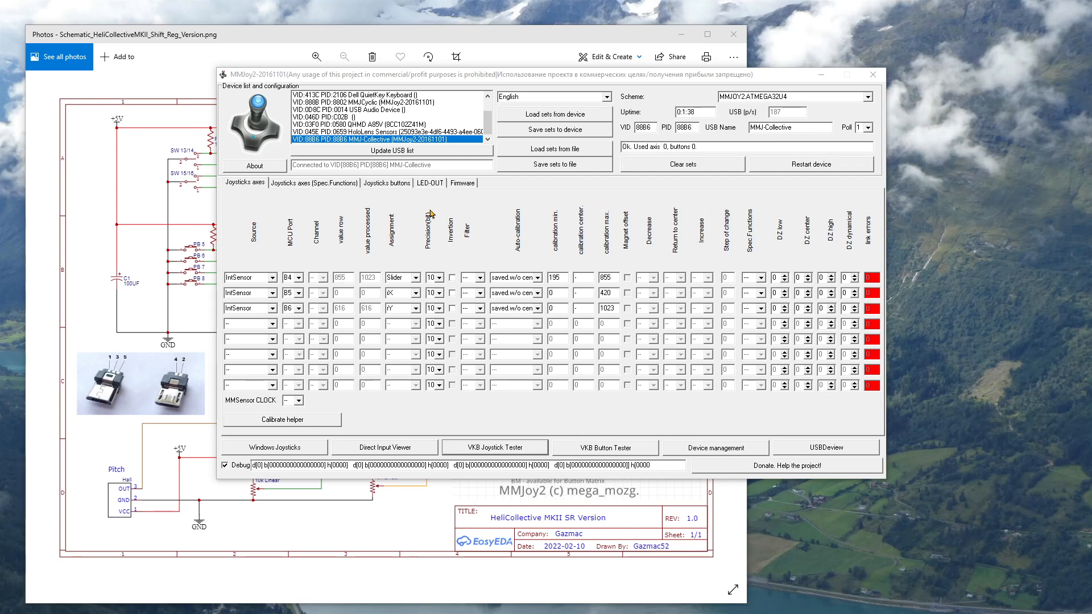
- Show the joystick button settings and move the MMJoy2 window aside to uncover the schematic's shift register reference
{"action": "left_click", "coordinate": [385, 186]}
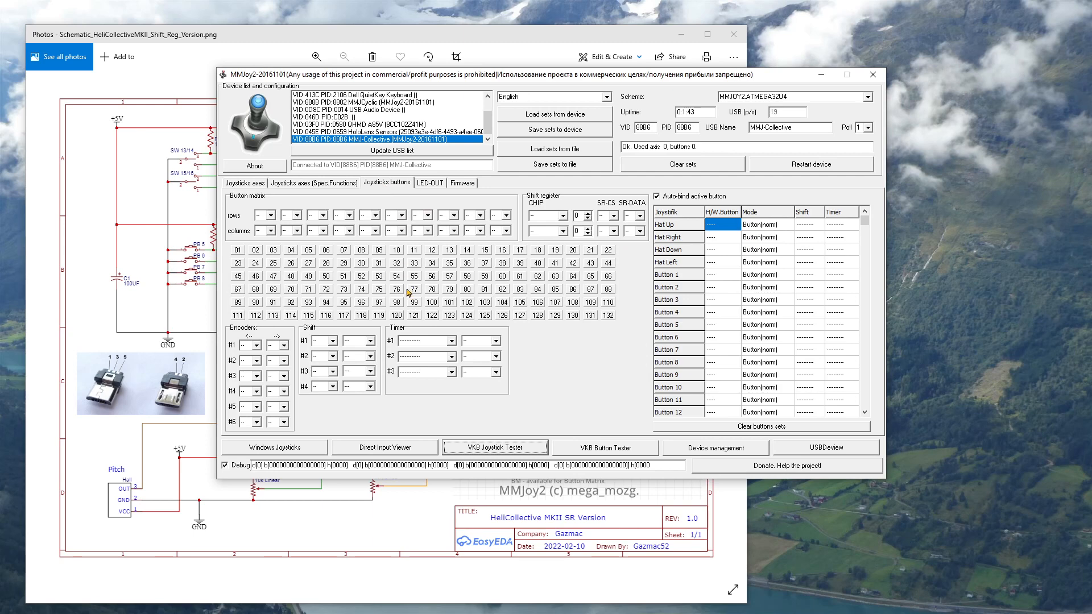
{"action": "left_click", "coordinate": [381, 518]}
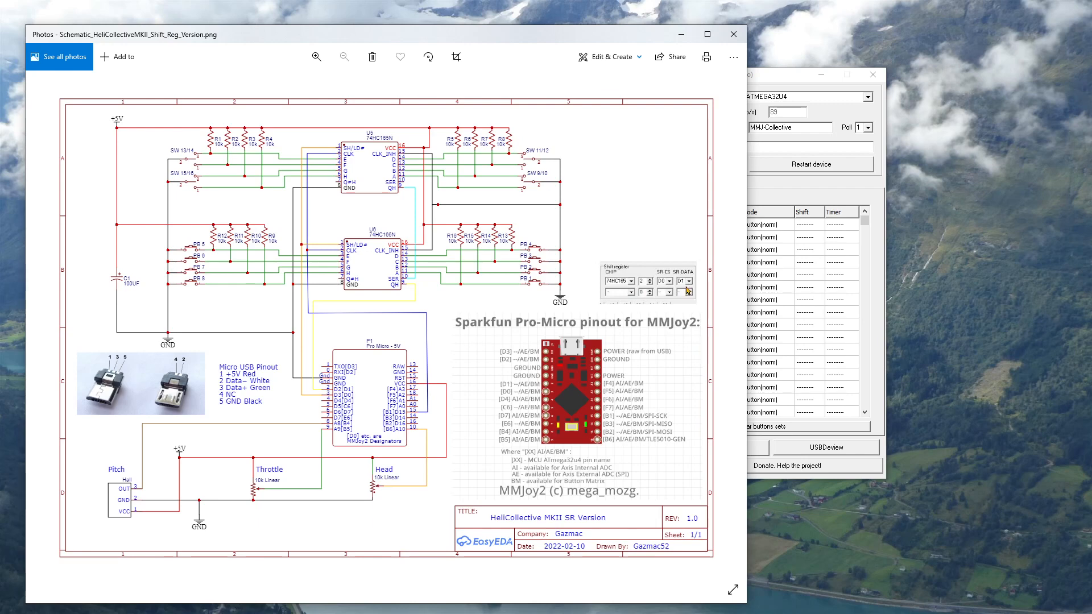
{"action": "left_click_drag", "start_coordinate": [791, 80], "coordinate": [1020, 92]}
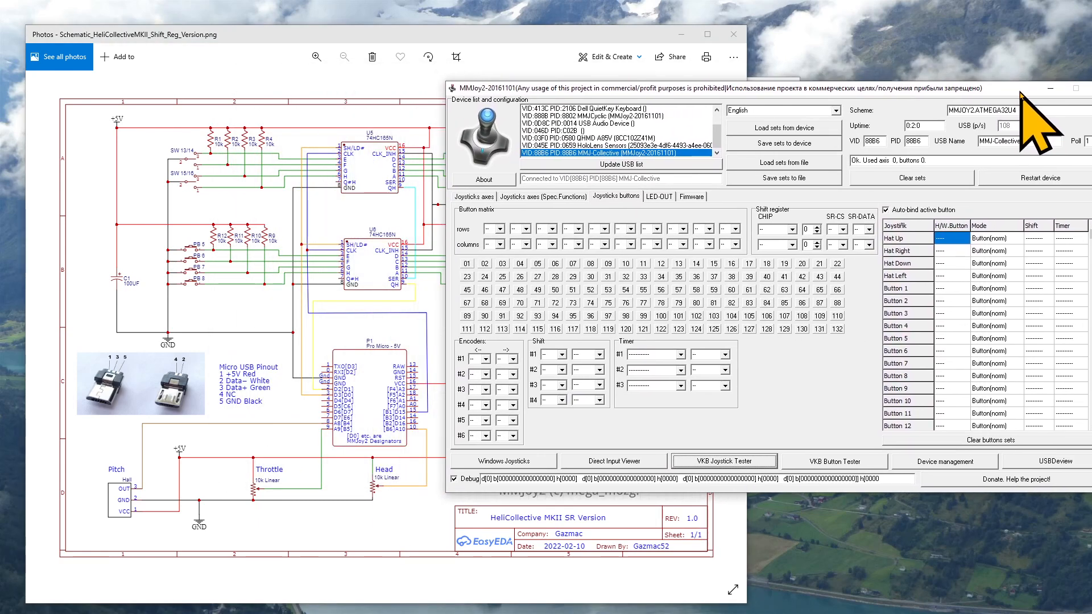
- Check the shift register reference in the schematic and set the first register's chip to 74HC165 with a count of 2
{"action": "left_click", "coordinate": [570, 42]}
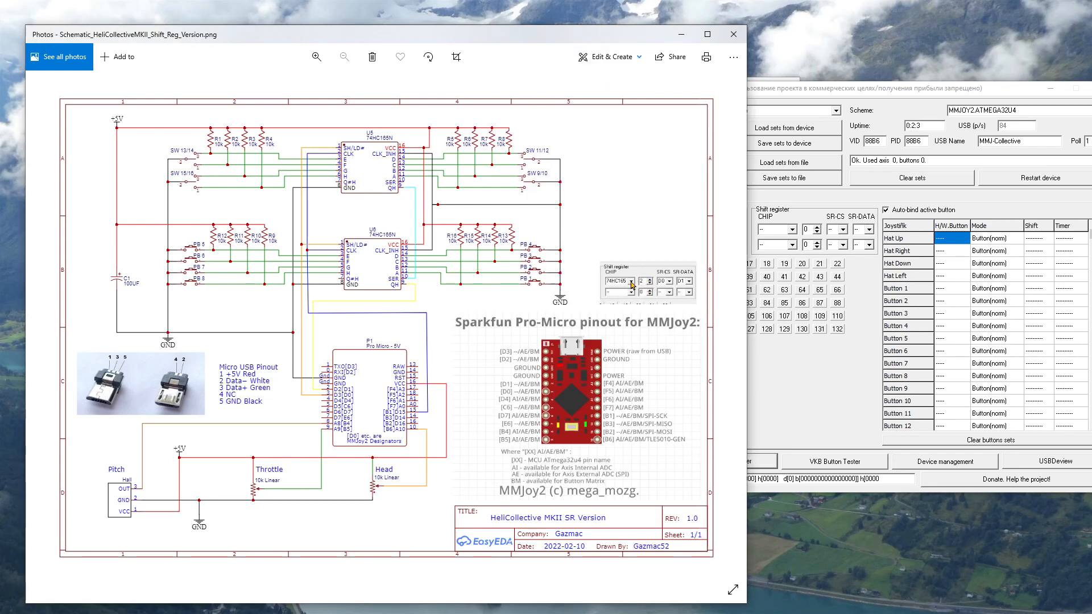
{"action": "left_click", "coordinate": [795, 229]}
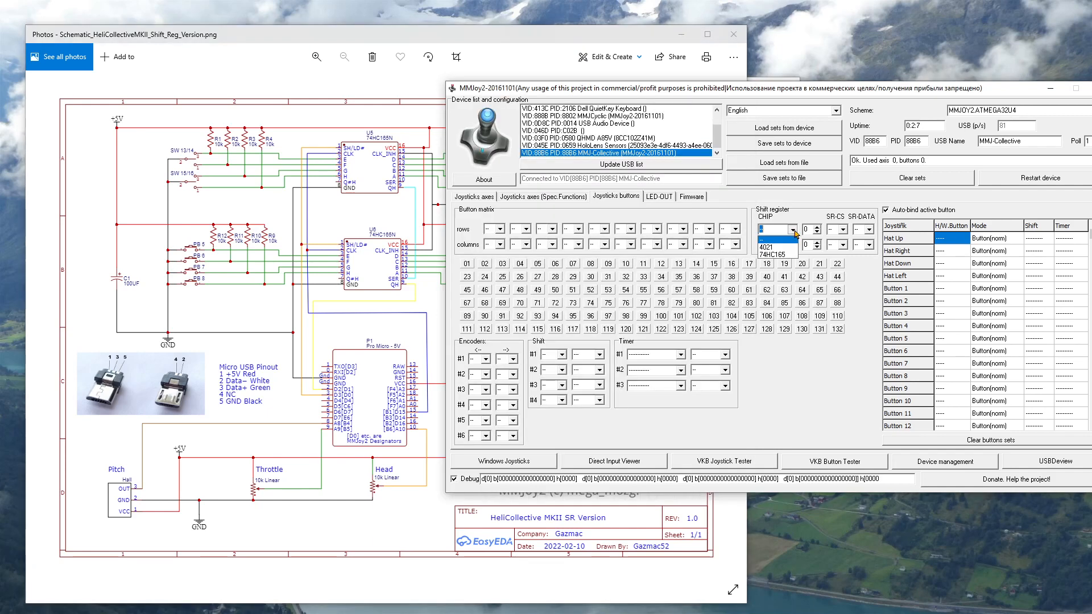
{"action": "left_click", "coordinate": [775, 255]}
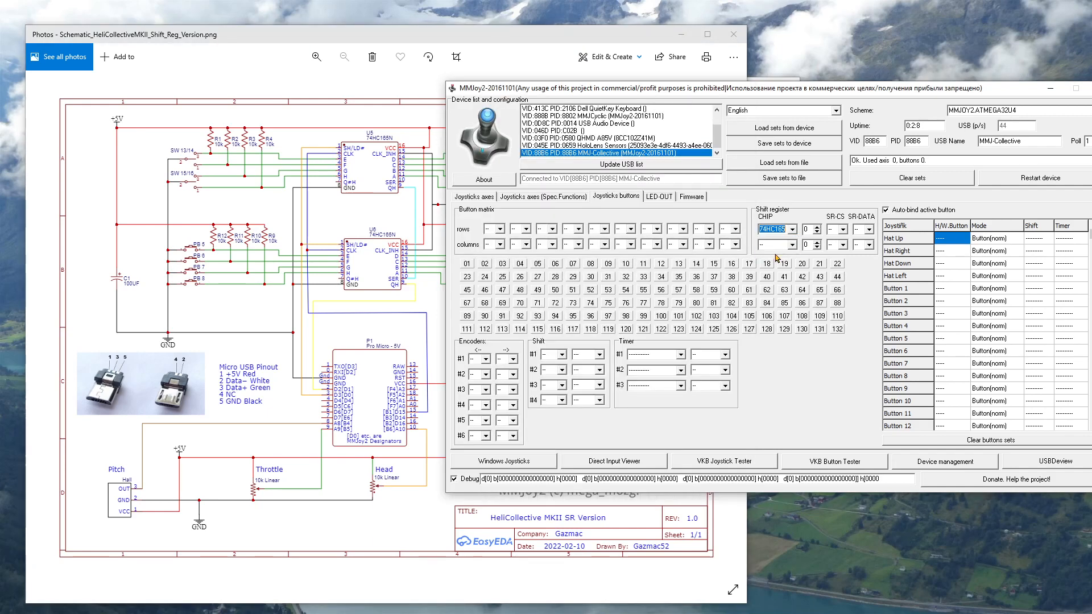
{"action": "left_click", "coordinate": [818, 232]}
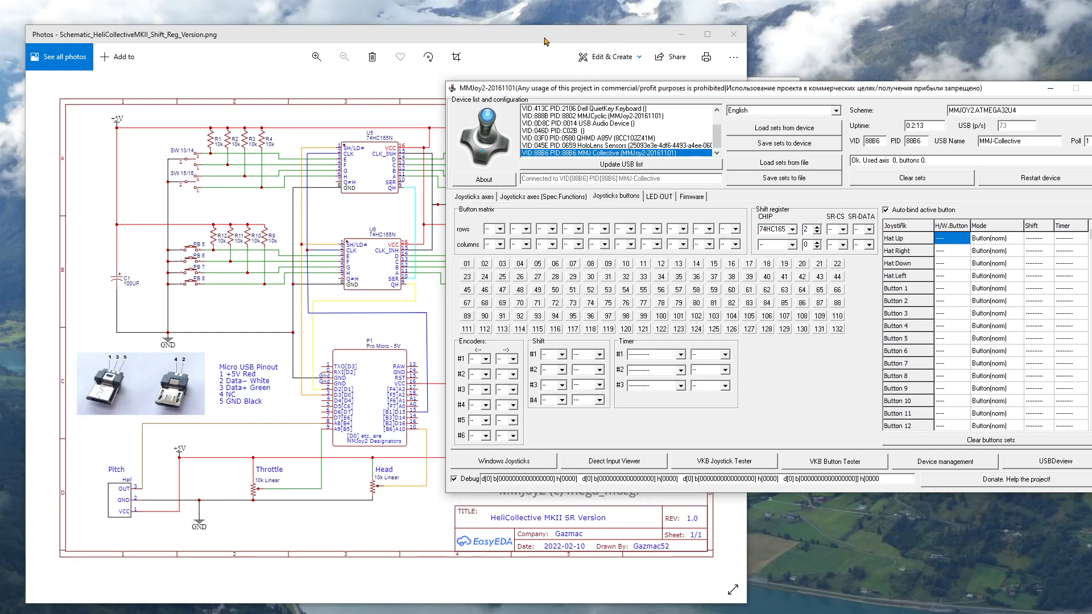
- Check the SR-CS pin in the schematic and set the first shift register's SR-CS to D0
{"action": "left_click", "coordinate": [545, 41]}
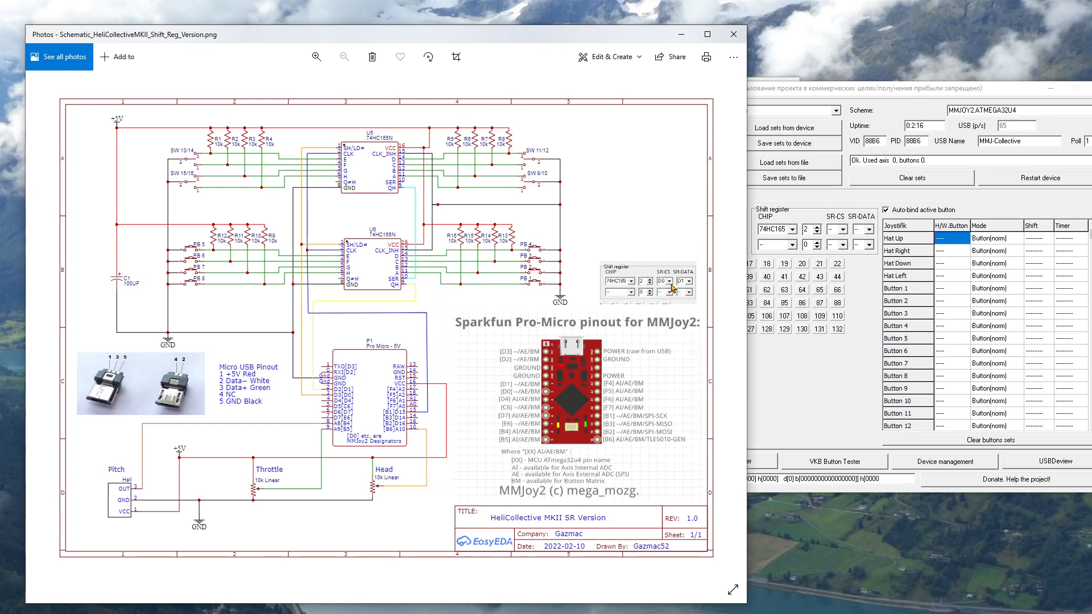
{"action": "left_click", "coordinate": [844, 231]}
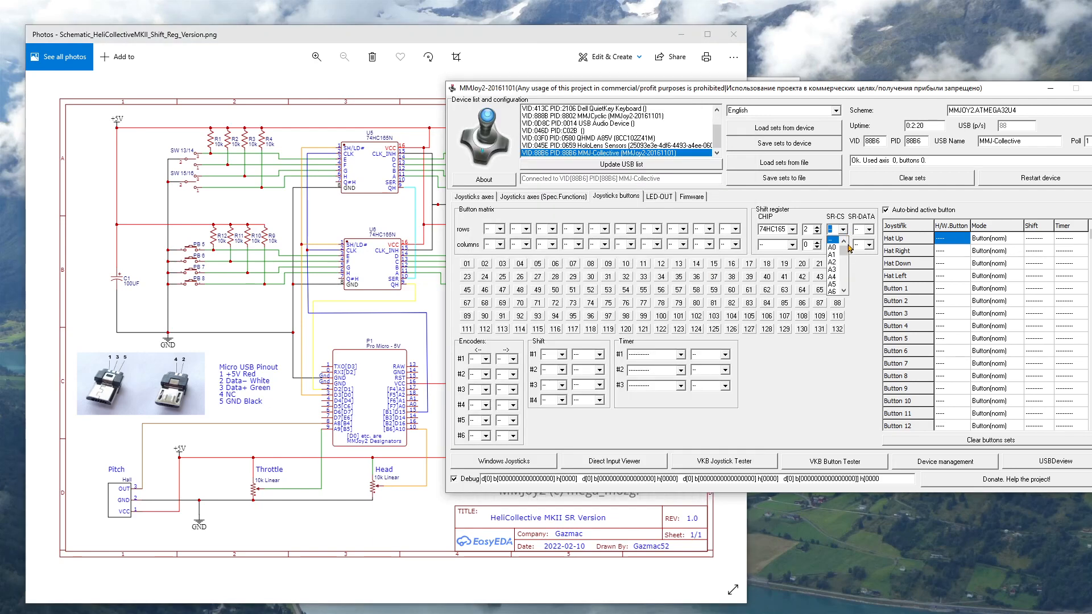
{"action": "left_click", "coordinate": [843, 270]}
{"action": "left_click", "coordinate": [844, 276]}
{"action": "left_click", "coordinate": [845, 279]}
{"action": "left_click", "coordinate": [833, 269]}
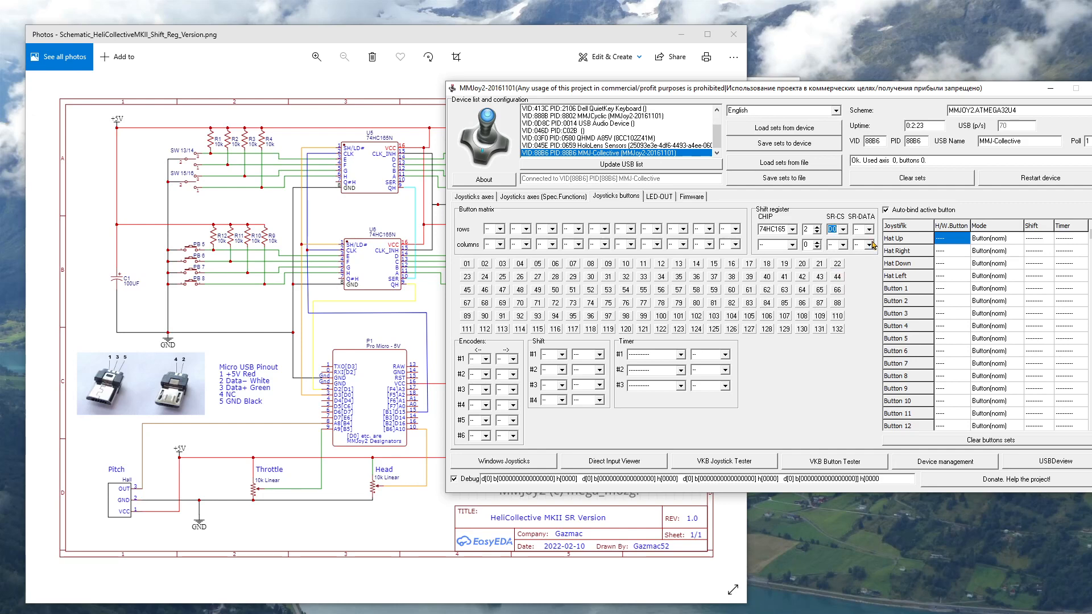
- Check the SR-DATA pin in the schematic and set the first shift register's SR-DATA to D1
{"action": "left_click", "coordinate": [573, 41]}
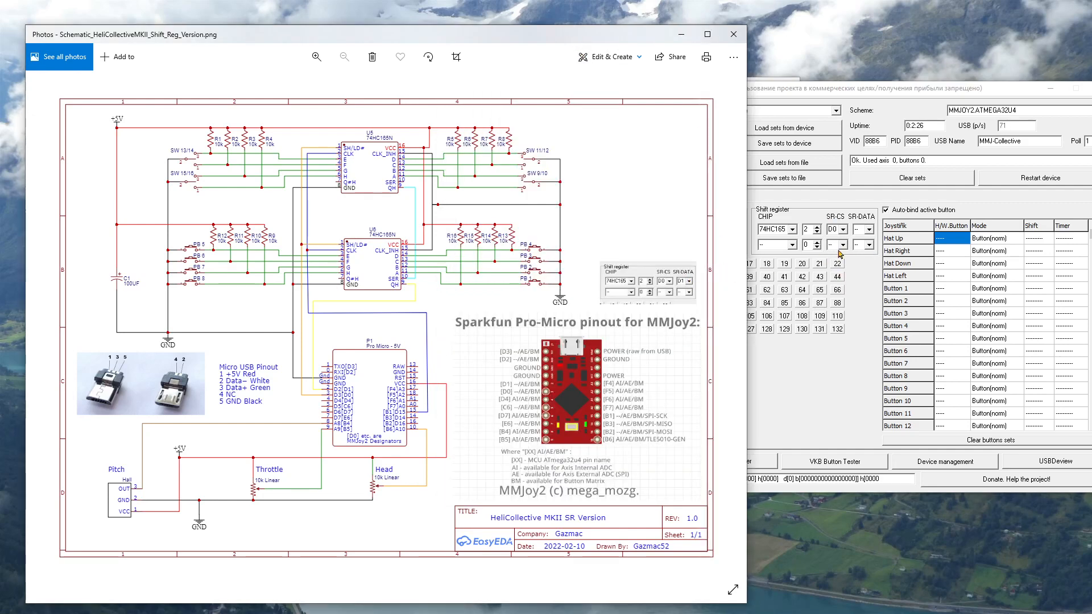
{"action": "left_click", "coordinate": [859, 270]}
{"action": "left_click", "coordinate": [869, 229]}
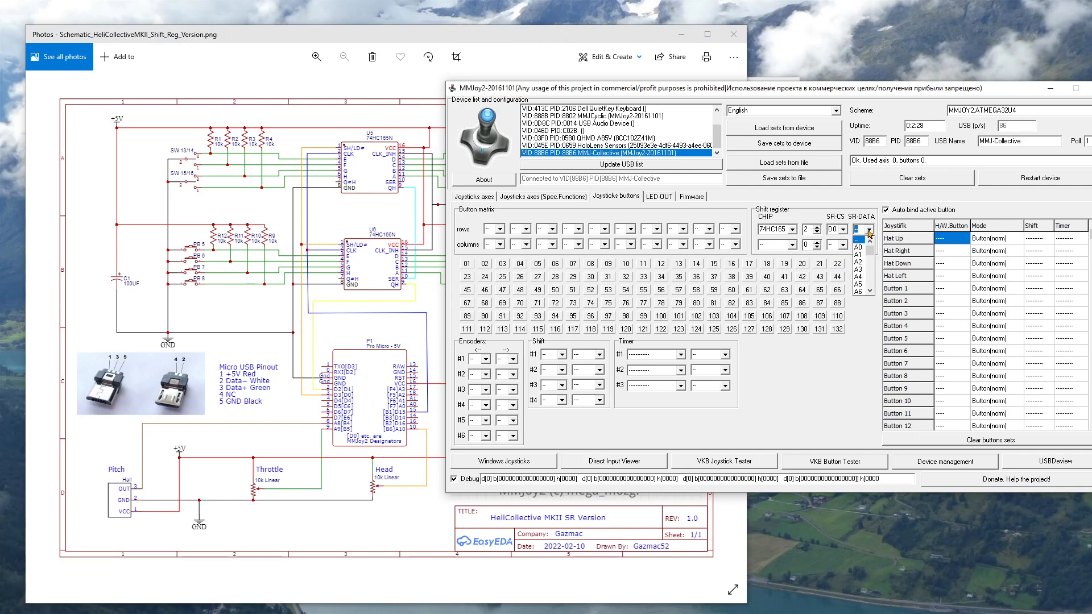
{"action": "left_click", "coordinate": [872, 283]}
{"action": "scroll", "coordinate": [873, 283], "scroll_direction": "down", "scroll_amount": 7}
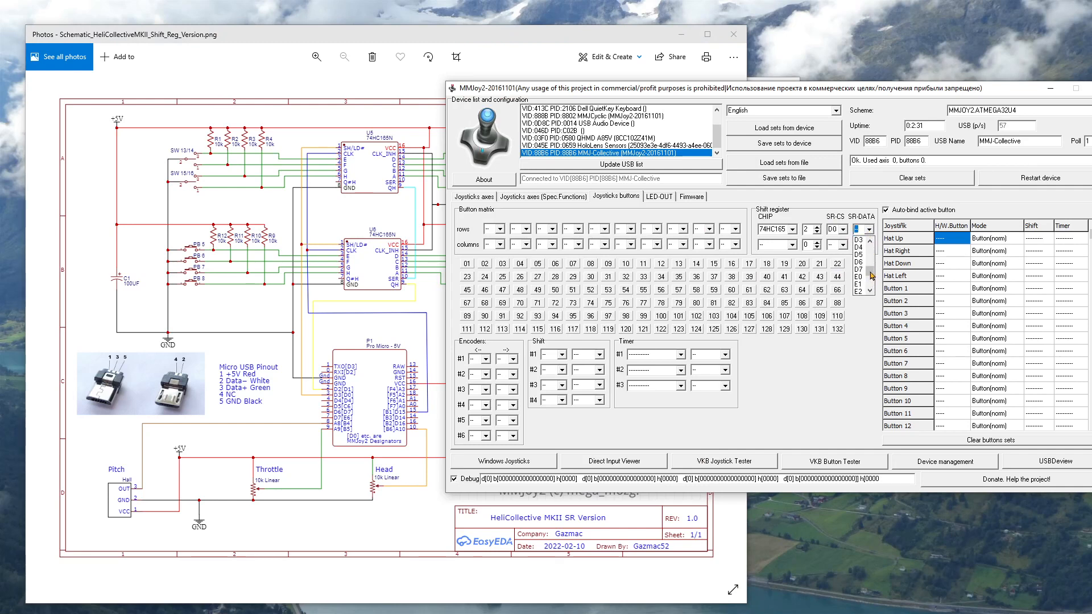
{"action": "left_click", "coordinate": [869, 241]}
{"action": "left_click", "coordinate": [869, 241]}
{"action": "left_click", "coordinate": [857, 244]}
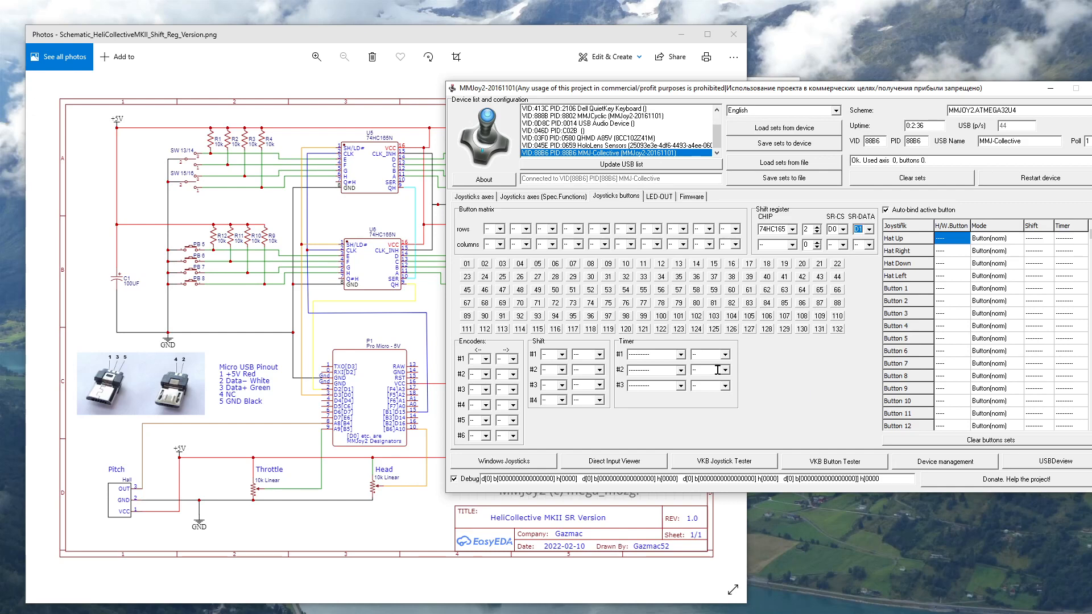
- Compare the shift register settings with the schematic, save them to the device and reconnect to MMJ-Collective
{"action": "left_click", "coordinate": [384, 528]}
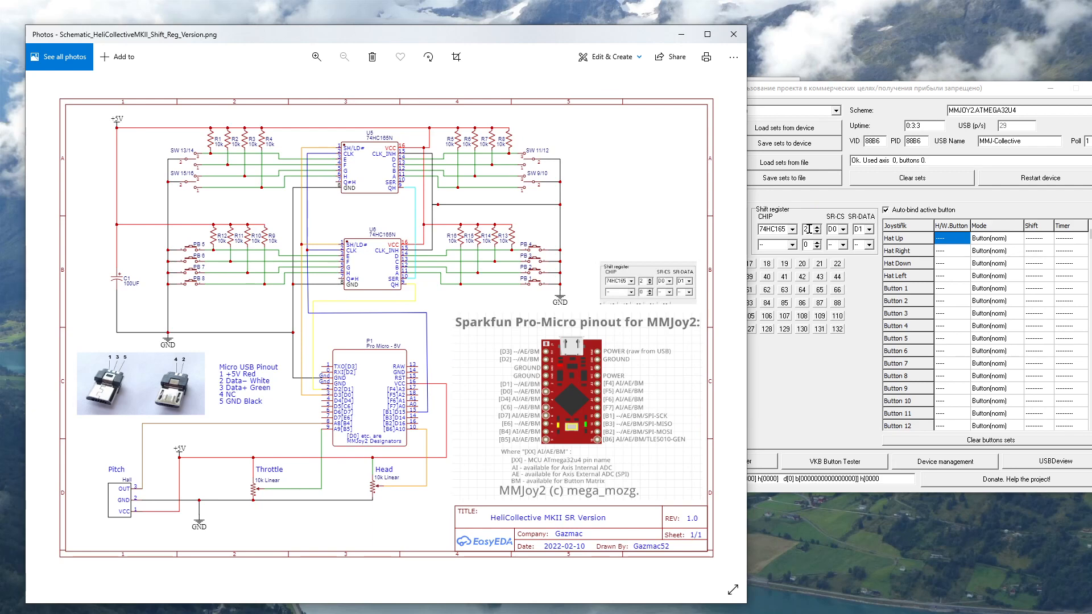
{"action": "left_click", "coordinate": [821, 200]}
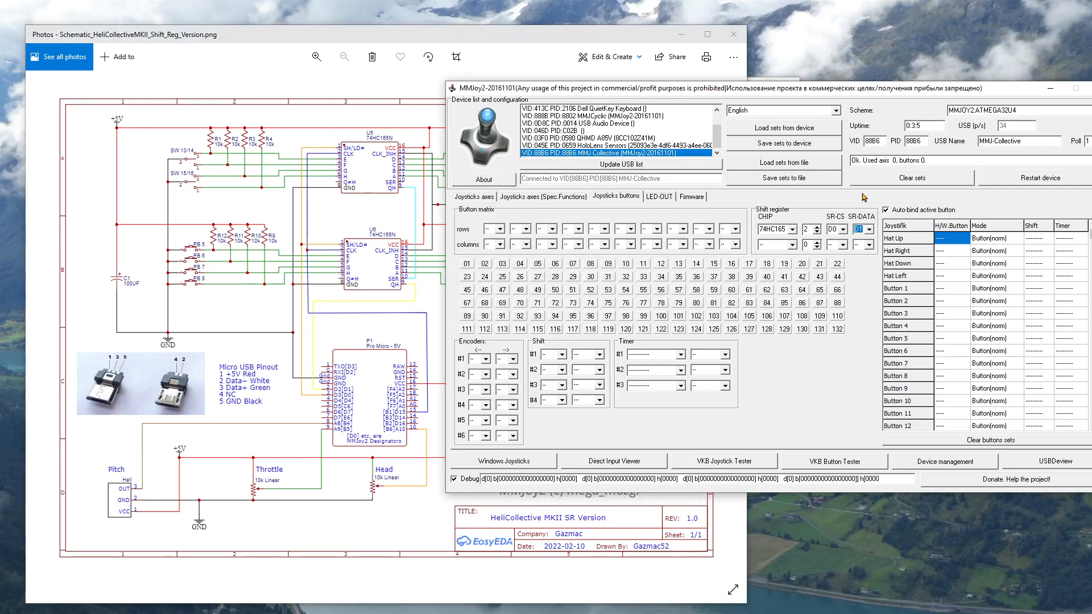
{"action": "left_click", "coordinate": [765, 146]}
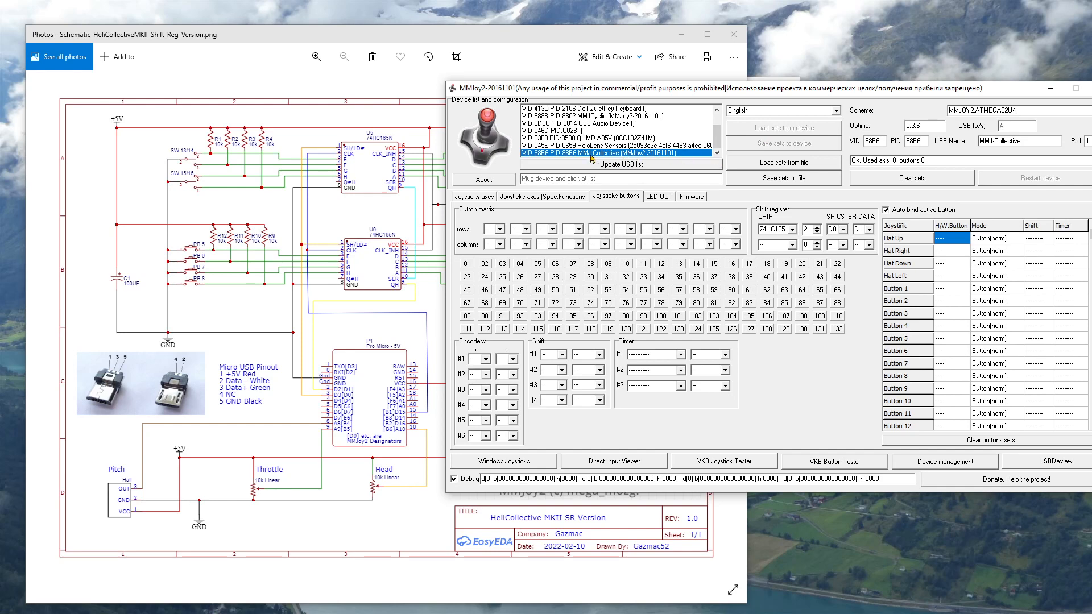
{"action": "left_click", "coordinate": [560, 153]}
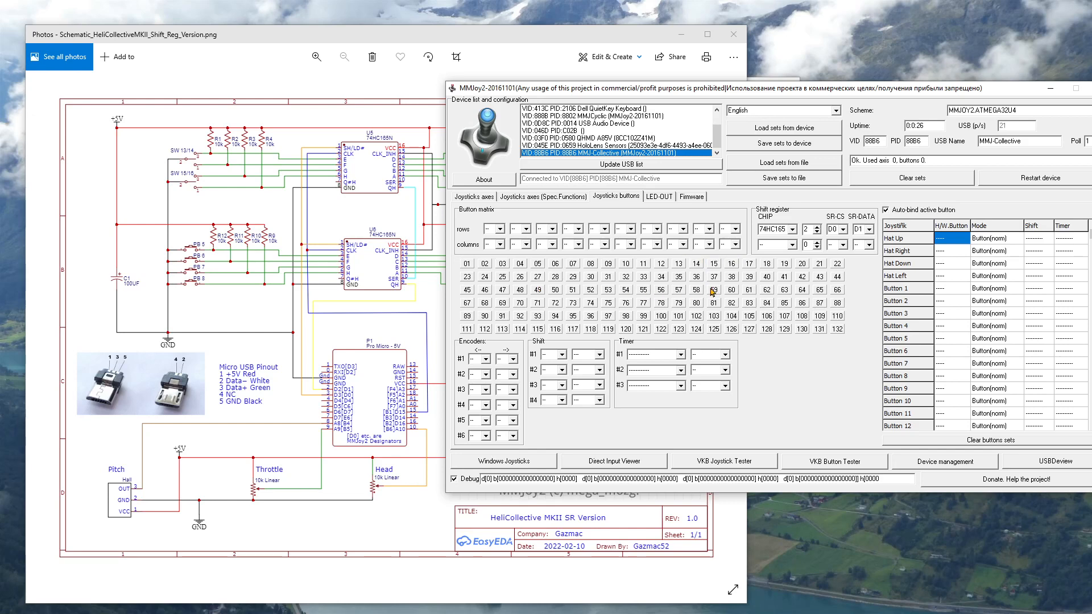
- Bind Hat Up, Right, Down and Left to hardware buttons 16, 15, 14 and 13 using the physical hat switch
{"action": "left_click_drag", "start_coordinate": [851, 92], "coordinate": [646, 85]}
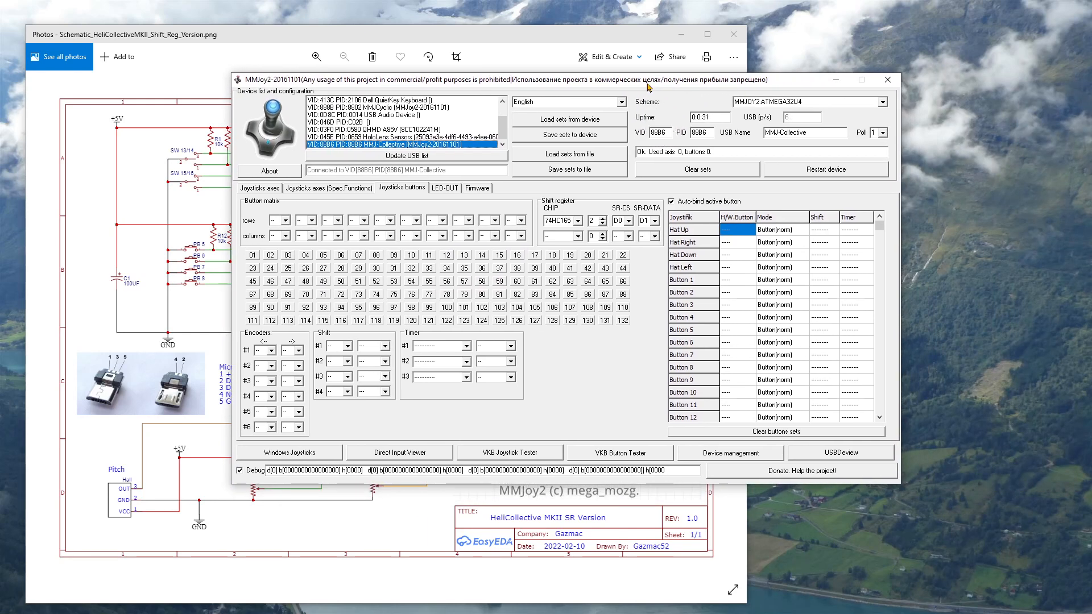
{"action": "left_click", "coordinate": [732, 233]}
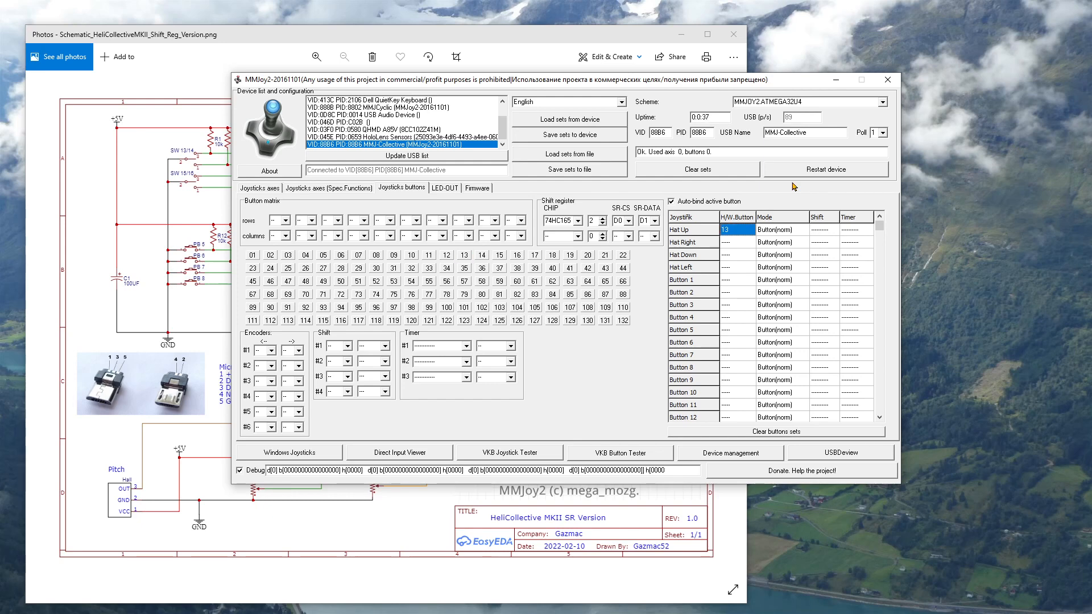
{"action": "left_click", "coordinate": [740, 229]}
{"action": "left_click", "coordinate": [731, 242]}
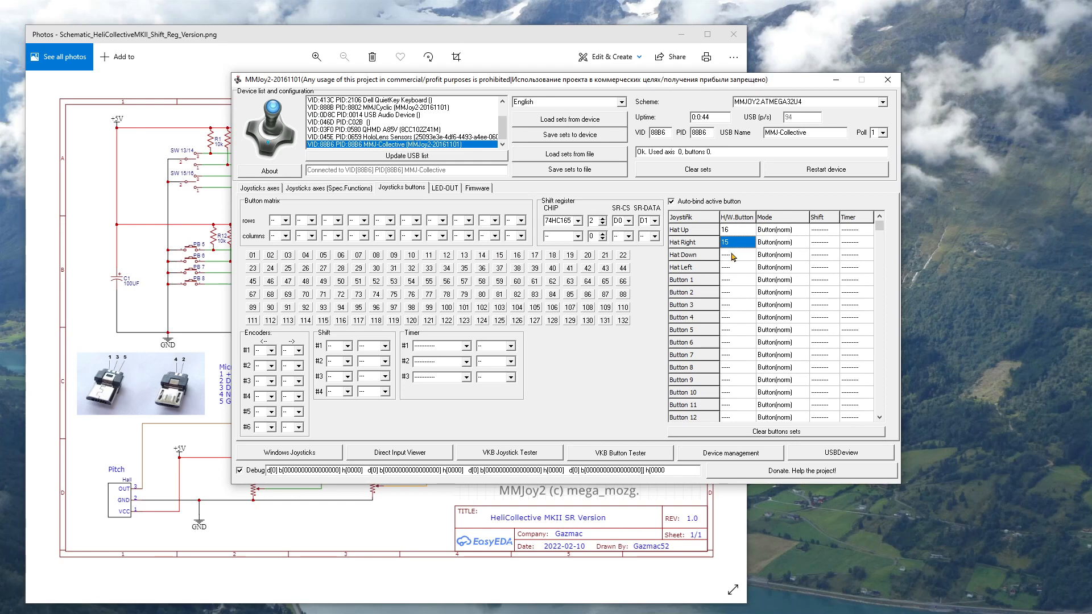
{"action": "left_click", "coordinate": [733, 259]}
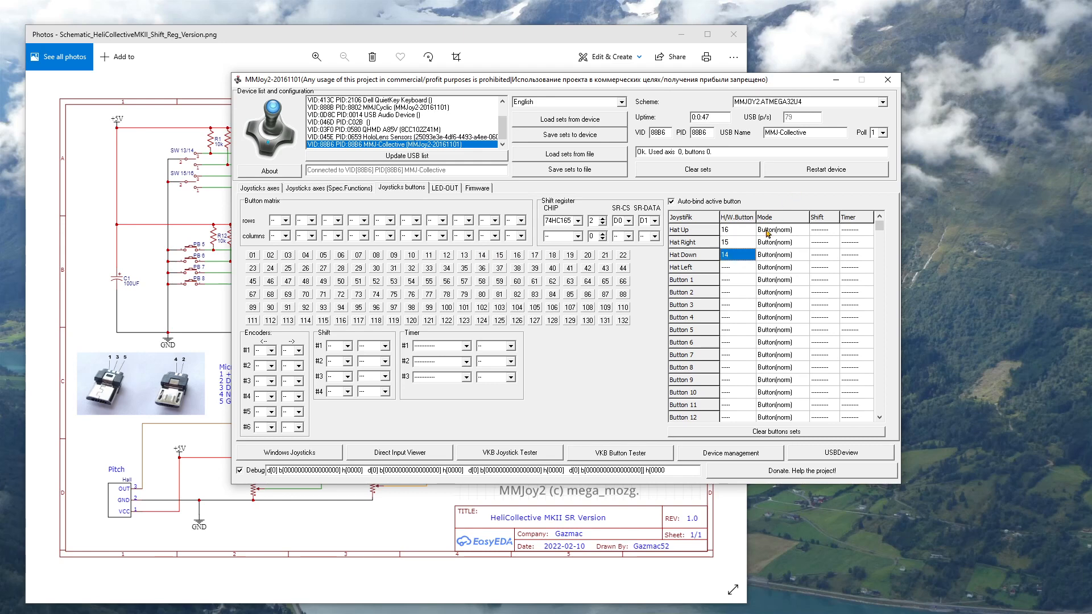
{"action": "left_click", "coordinate": [738, 267]}
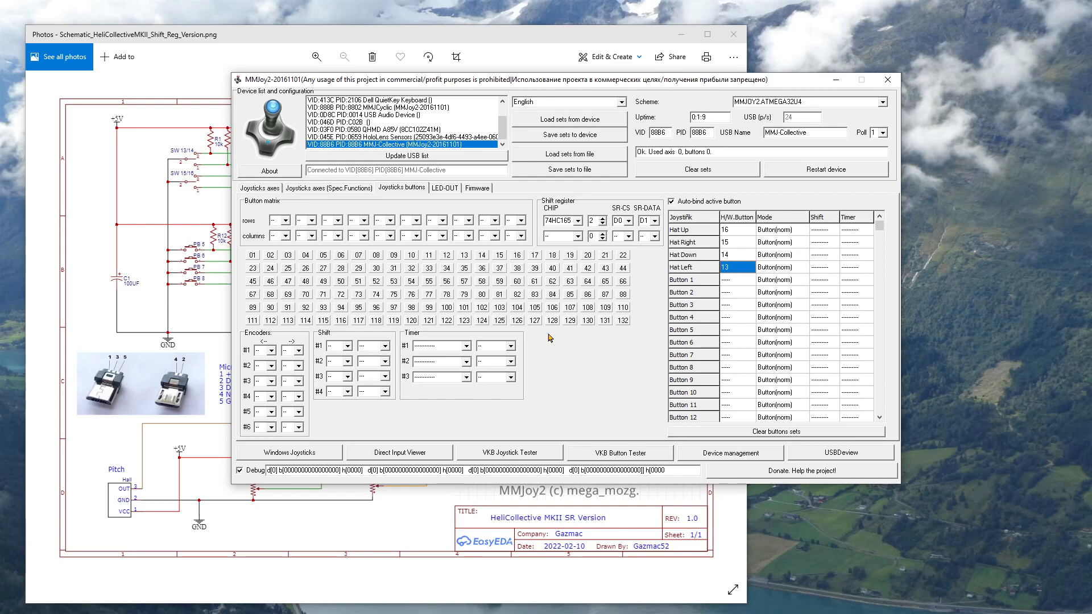
- Bind Buttons 1 to 6 to hardware buttons 11, 12, 2, 1, 3 and 4 using the physical switches
{"action": "left_click", "coordinate": [731, 282]}
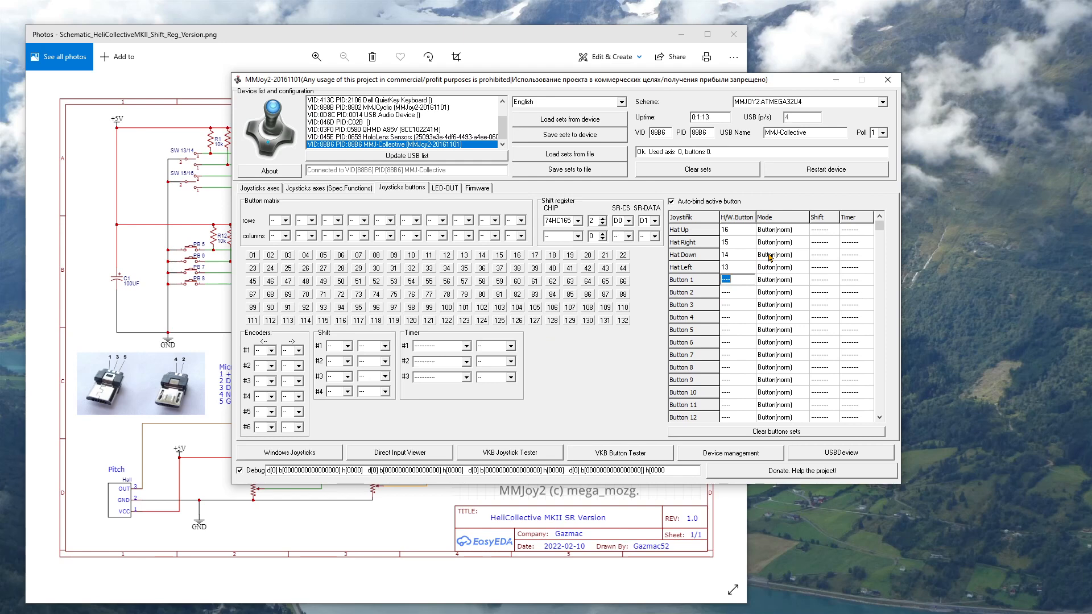
{"action": "left_click", "coordinate": [737, 292]}
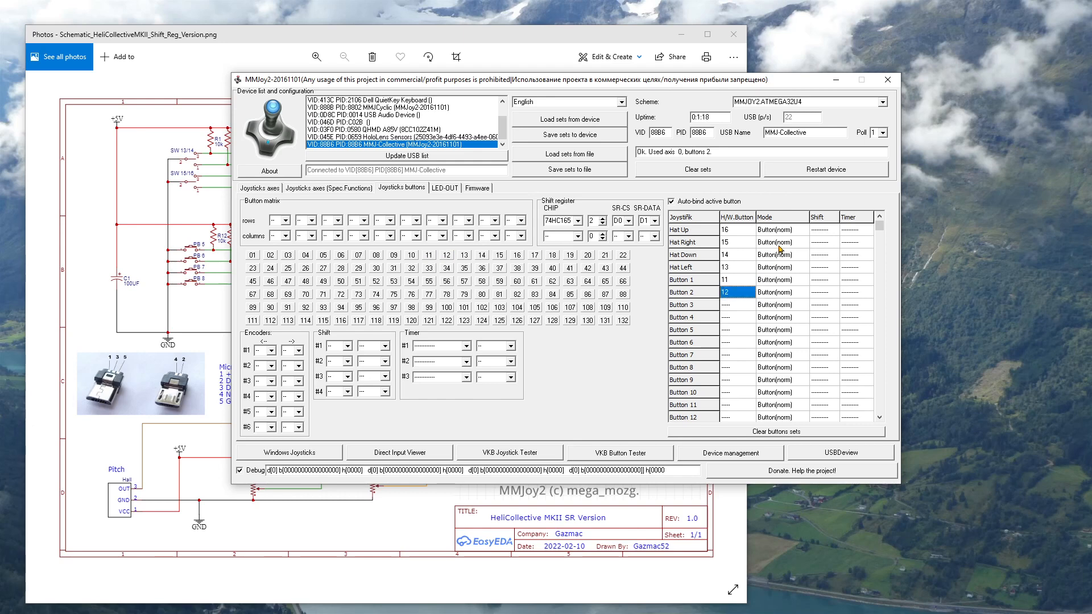
{"action": "left_click", "coordinate": [733, 305]}
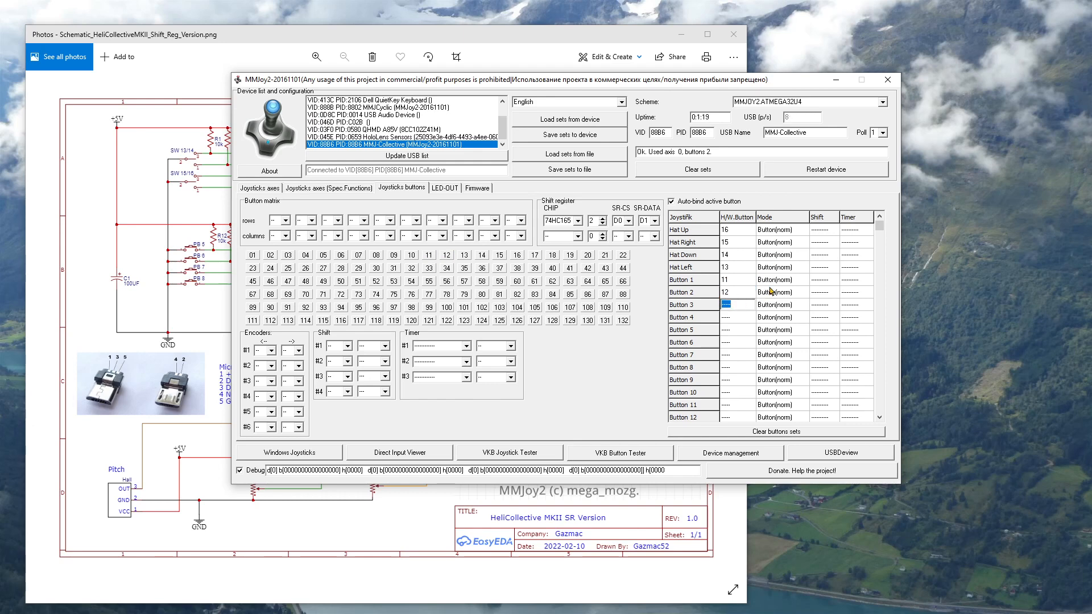
{"action": "left_click", "coordinate": [728, 317]}
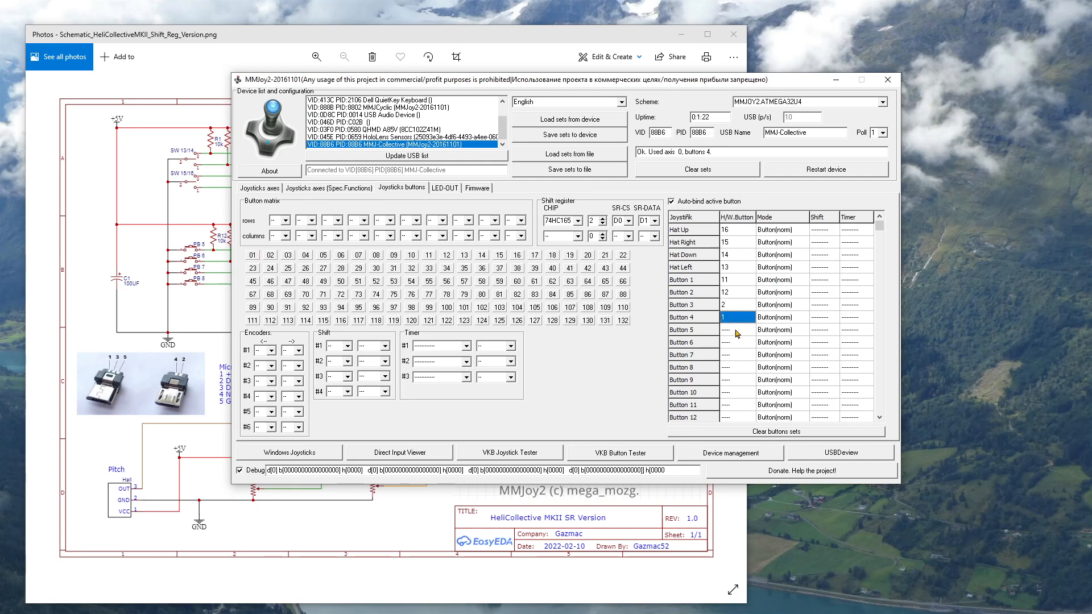
{"action": "left_click", "coordinate": [735, 330]}
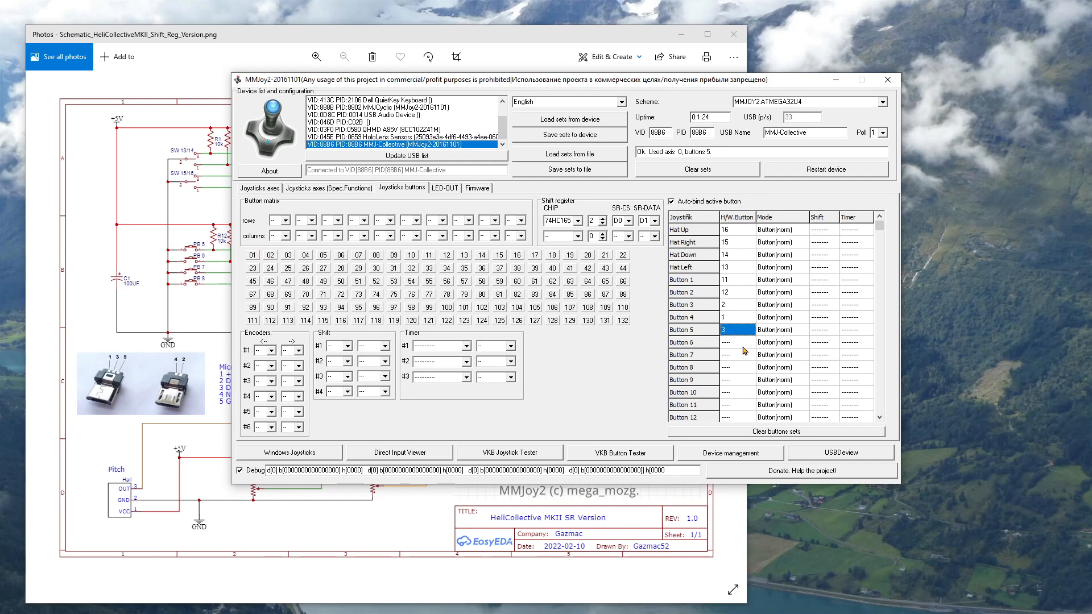
{"action": "left_click", "coordinate": [739, 342]}
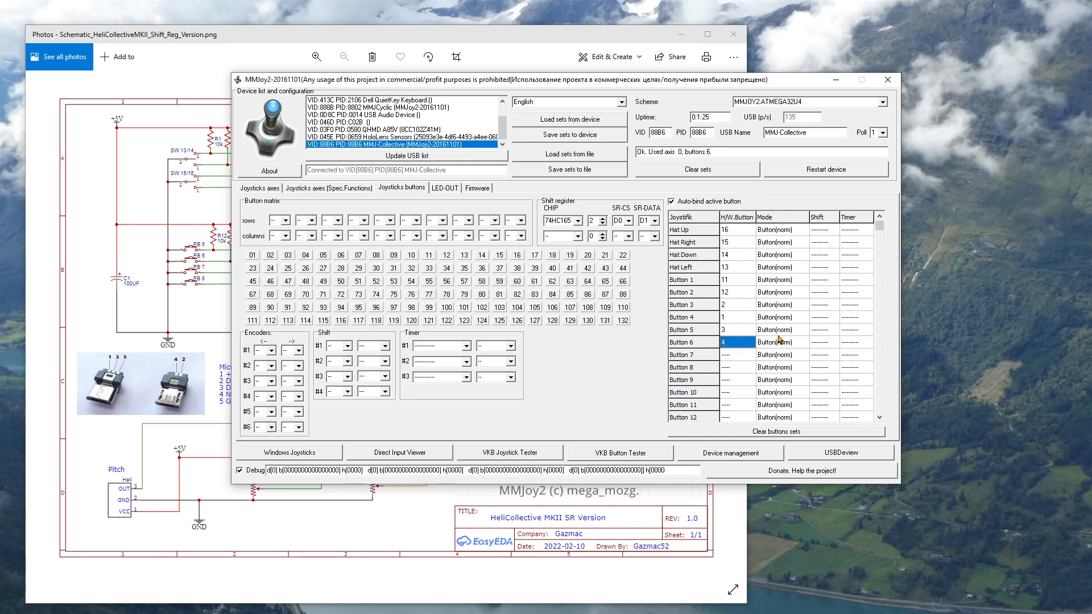
- Bind Buttons 7 to 12 to hardware buttons 9, 10, 6, 5, 8 and 7, and save the sets to the device, reconnecting to it
{"action": "left_click", "coordinate": [733, 356]}
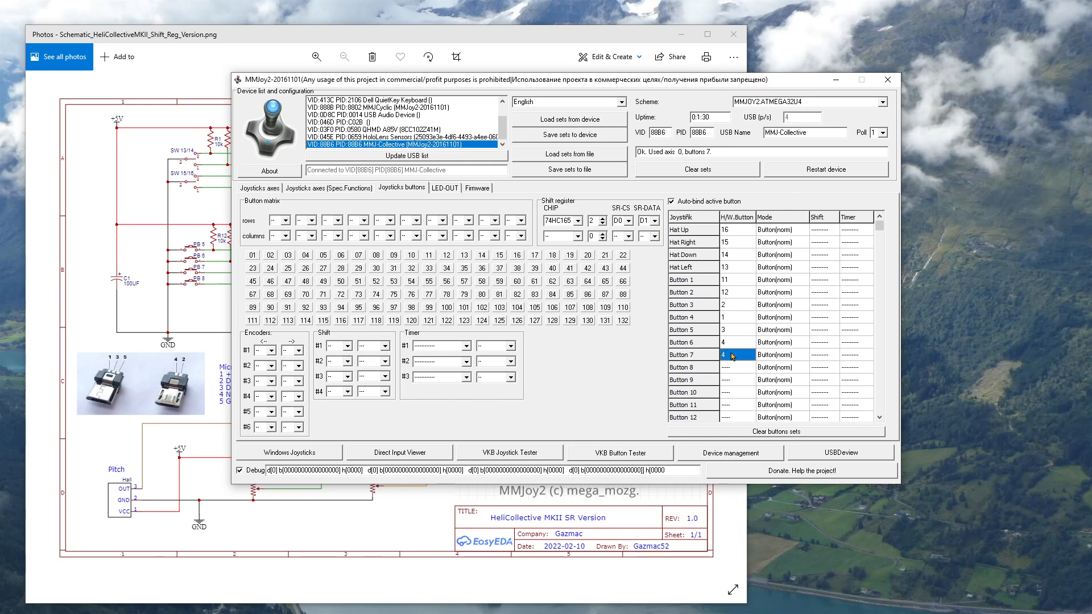
{"action": "left_click", "coordinate": [733, 354]}
{"action": "double_click", "coordinate": [734, 367]}
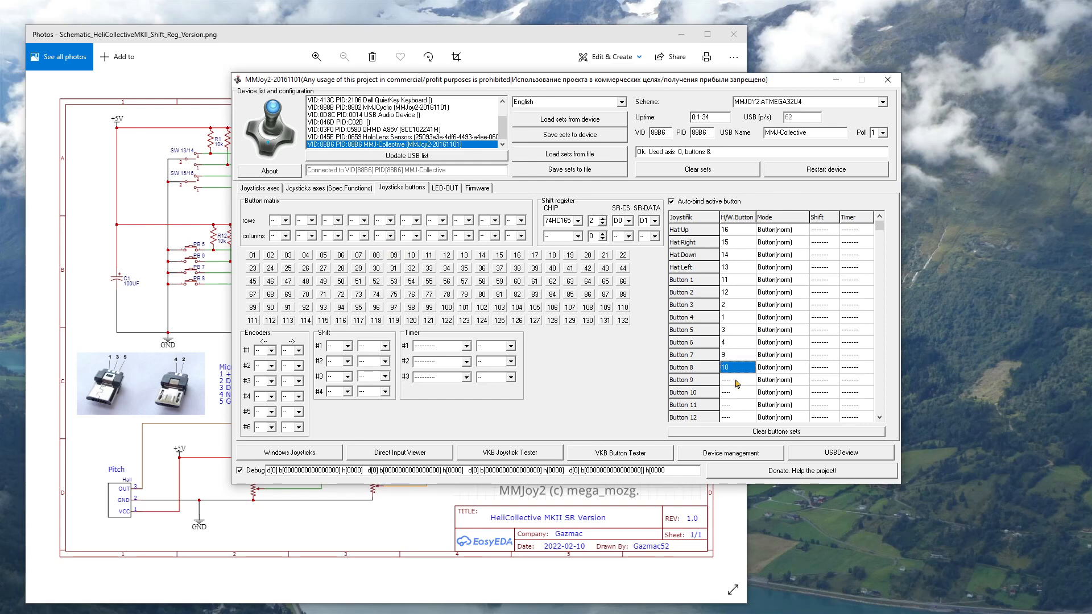
{"action": "left_click", "coordinate": [735, 379]}
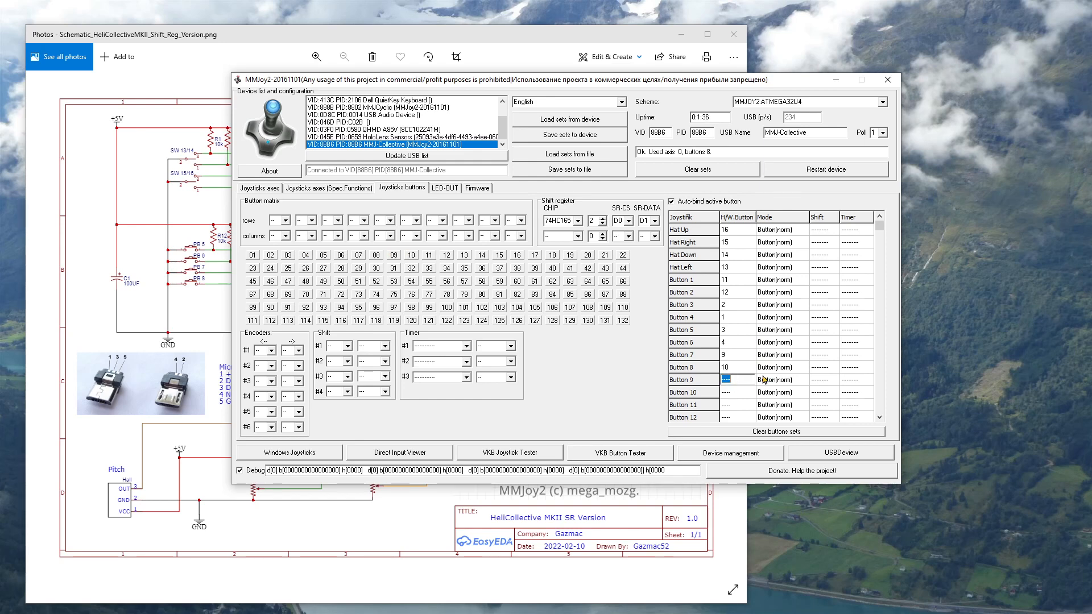
{"action": "double_click", "coordinate": [740, 392]}
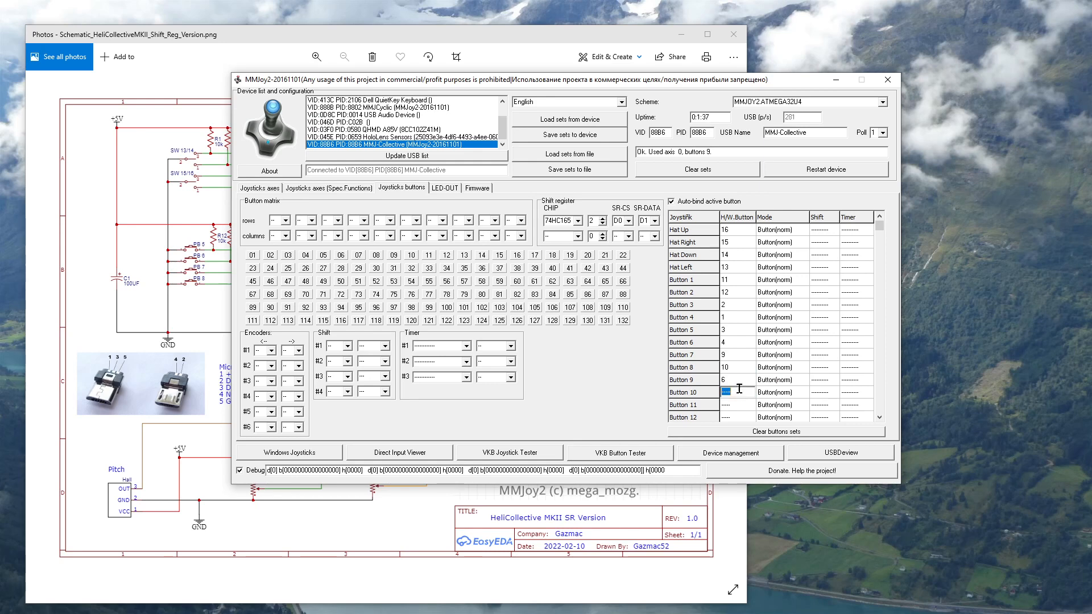
{"action": "double_click", "coordinate": [734, 403]}
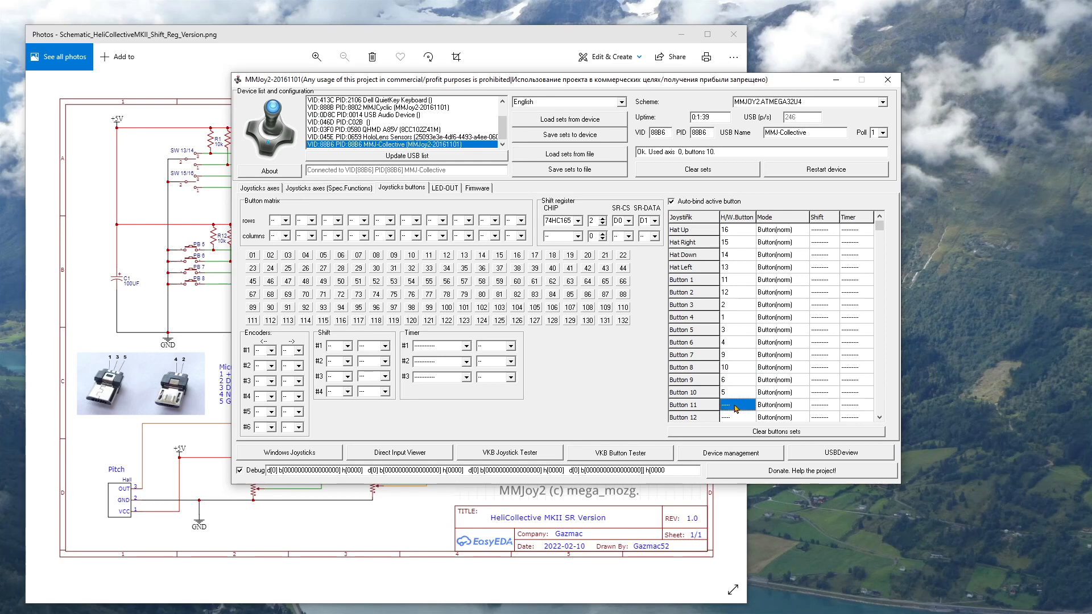
{"action": "scroll", "coordinate": [742, 420], "scroll_direction": "down", "scroll_amount": 2}
{"action": "scroll", "coordinate": [742, 420], "scroll_direction": "down", "scroll_amount": 1}
{"action": "double_click", "coordinate": [737, 379]}
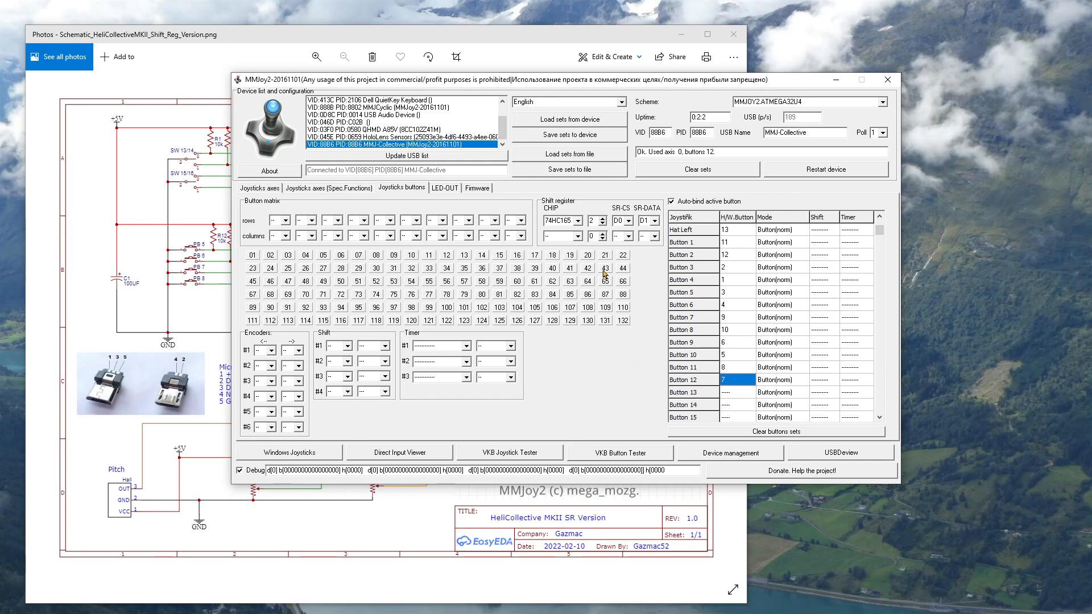
{"action": "left_click", "coordinate": [557, 139]}
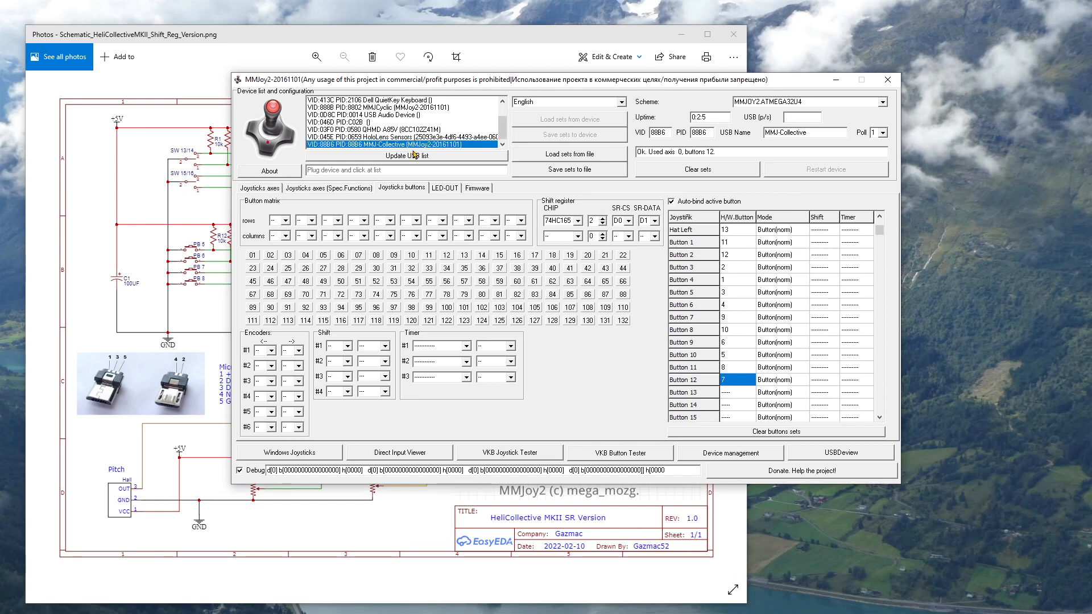
{"action": "left_click", "coordinate": [423, 146]}
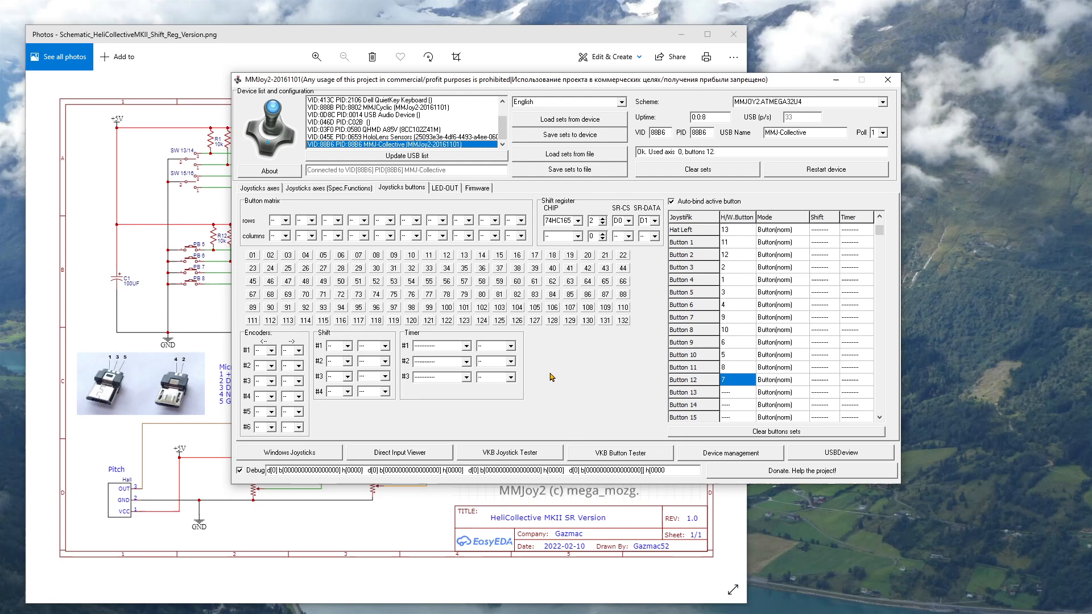
- Test the MMJ-Collective buttons and hat in the VKB Button Tester and close it
{"action": "left_click", "coordinate": [607, 453]}
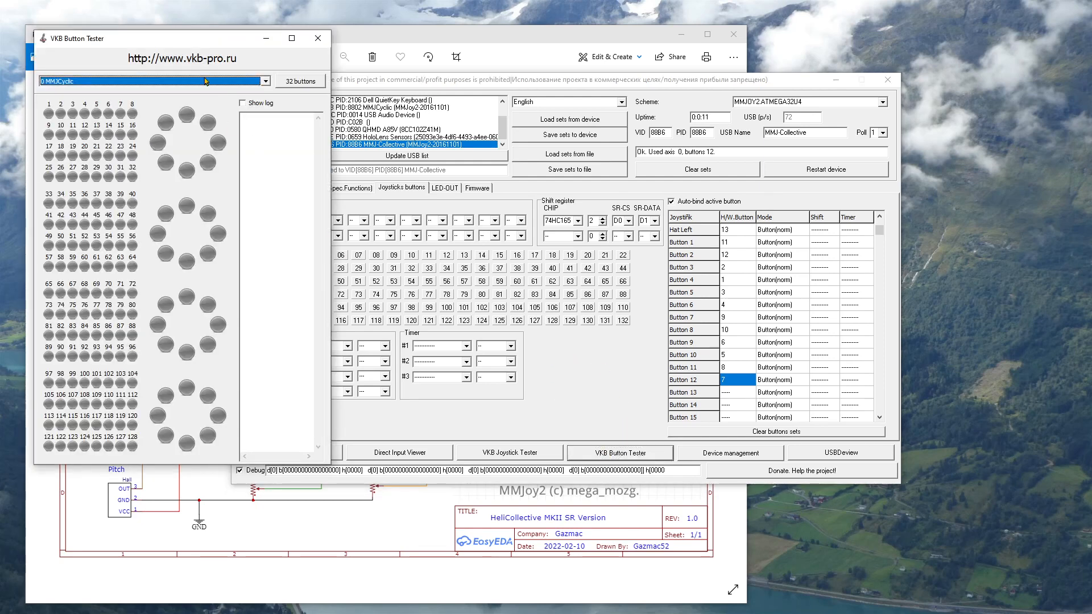
{"action": "left_click", "coordinate": [267, 83]}
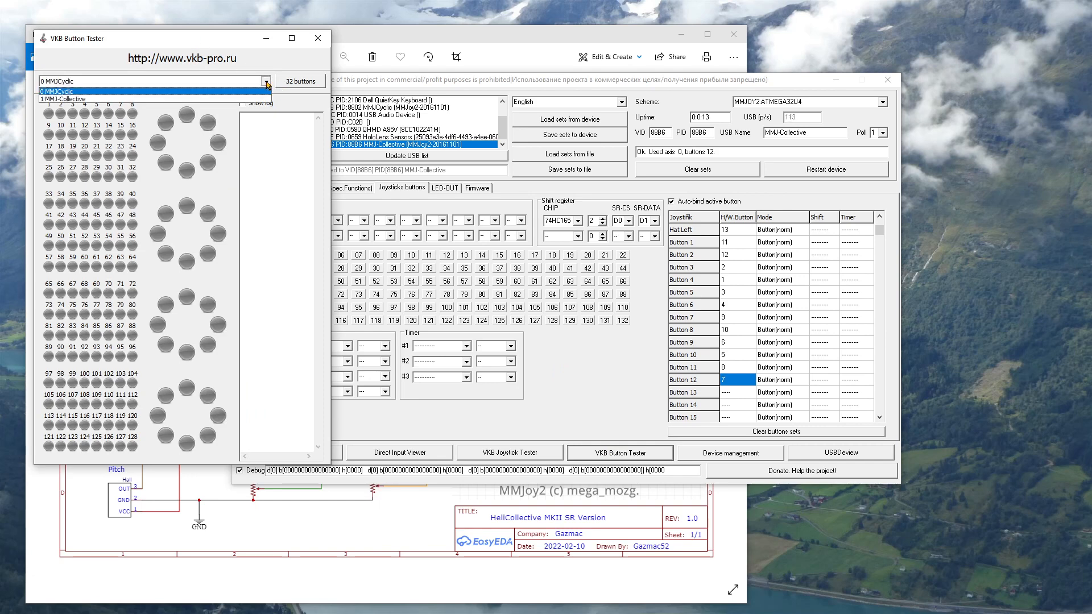
{"action": "left_click", "coordinate": [212, 100]}
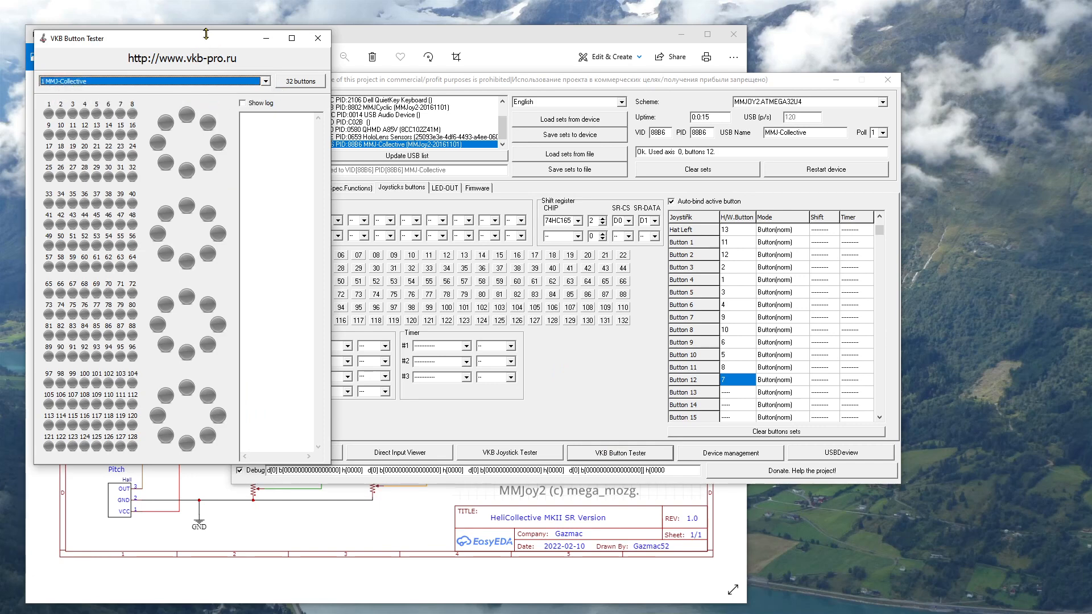
{"action": "left_click_drag", "start_coordinate": [207, 43], "coordinate": [542, 79]}
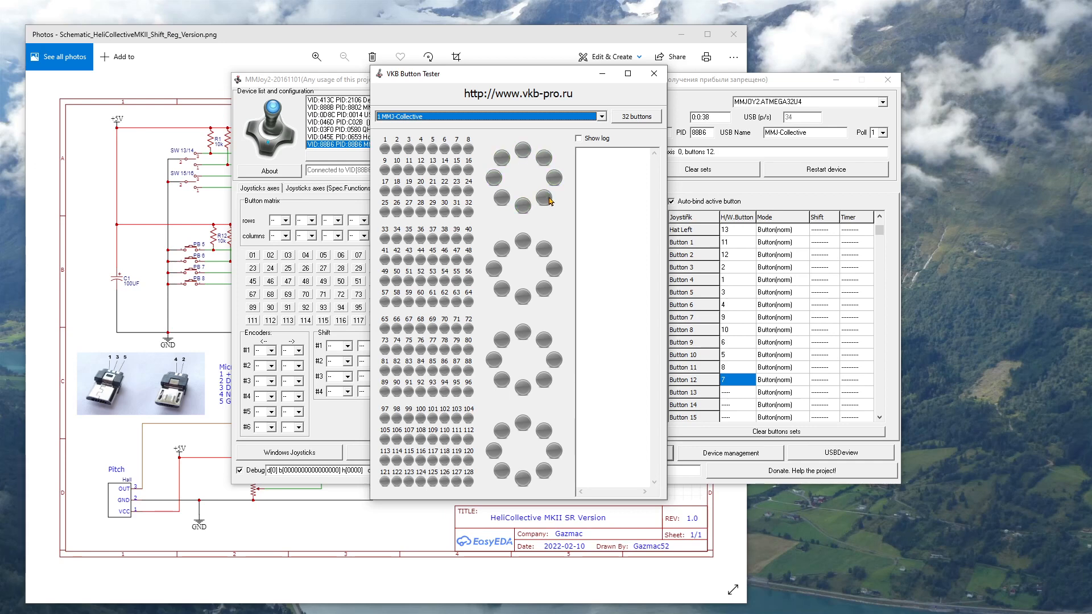
{"action": "left_click", "coordinate": [653, 73]}
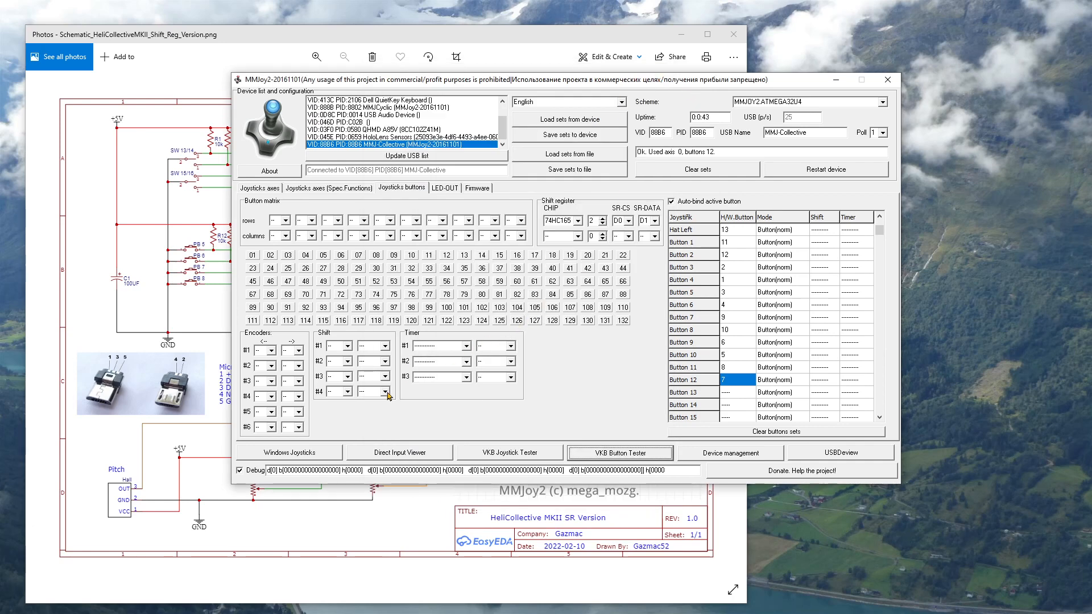
- Test the axes, buttons and hat of MMJ-Collective in the Windows game controller properties and close them
{"action": "left_click", "coordinate": [295, 454]}
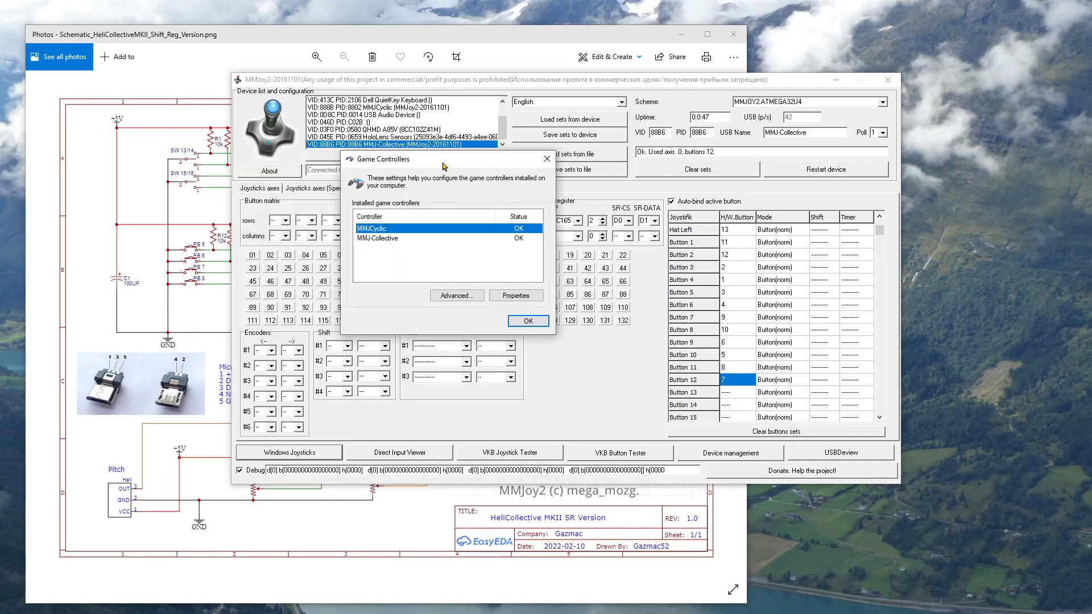
{"action": "left_click", "coordinate": [389, 239]}
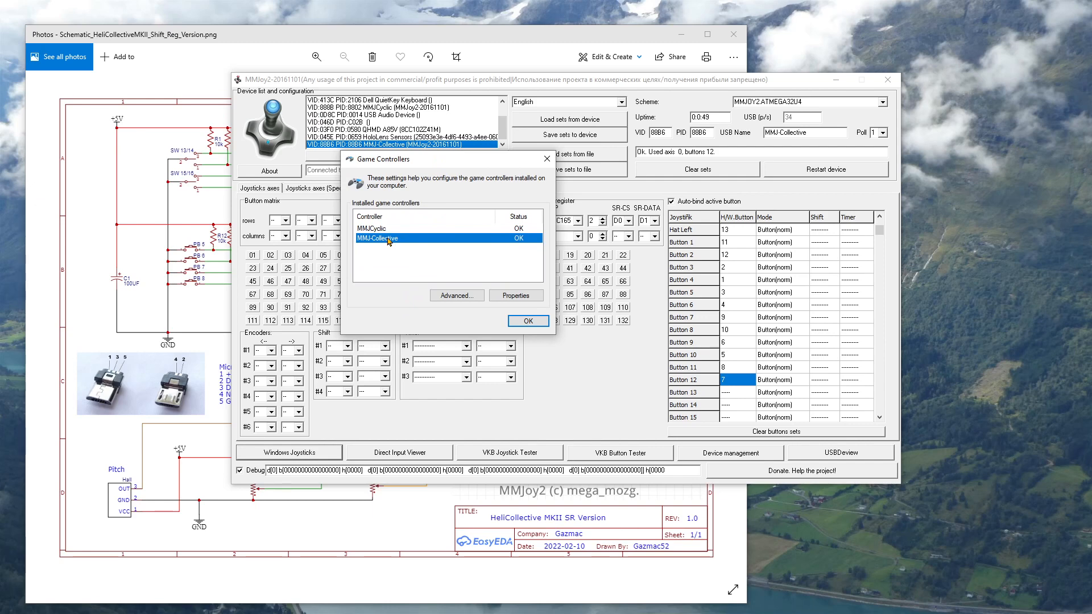
{"action": "double_click", "coordinate": [390, 239]}
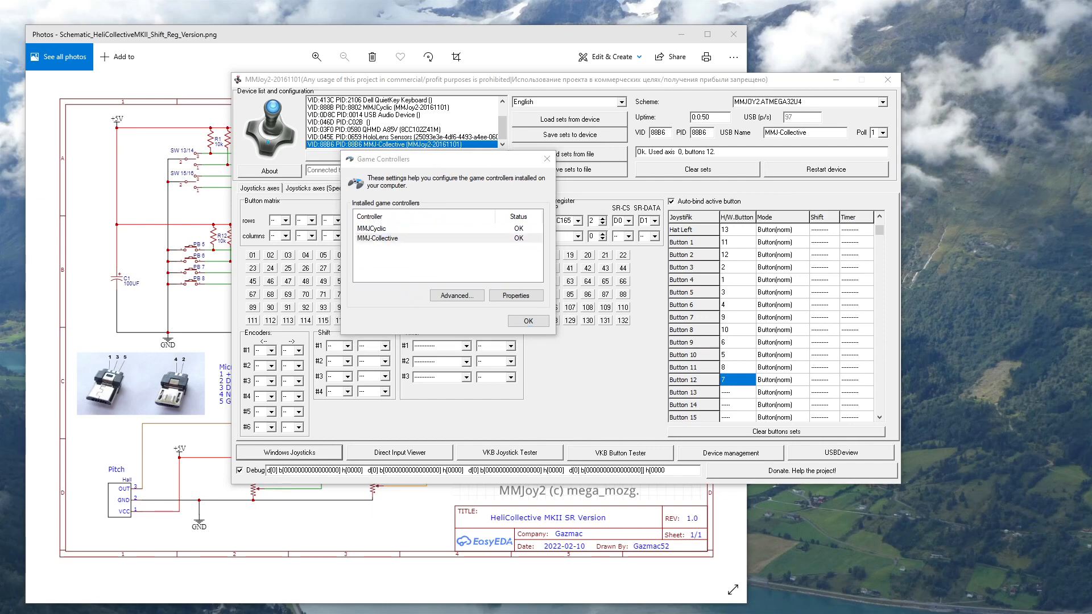
{"action": "left_click_drag", "start_coordinate": [99, 265], "coordinate": [648, 190]}
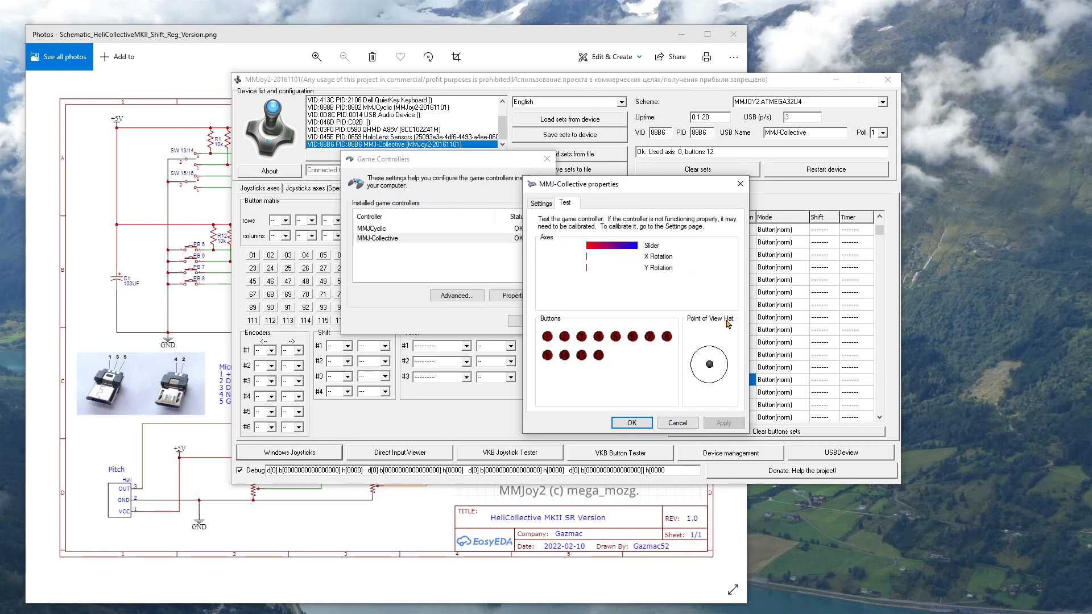
{"action": "left_click", "coordinate": [676, 427]}
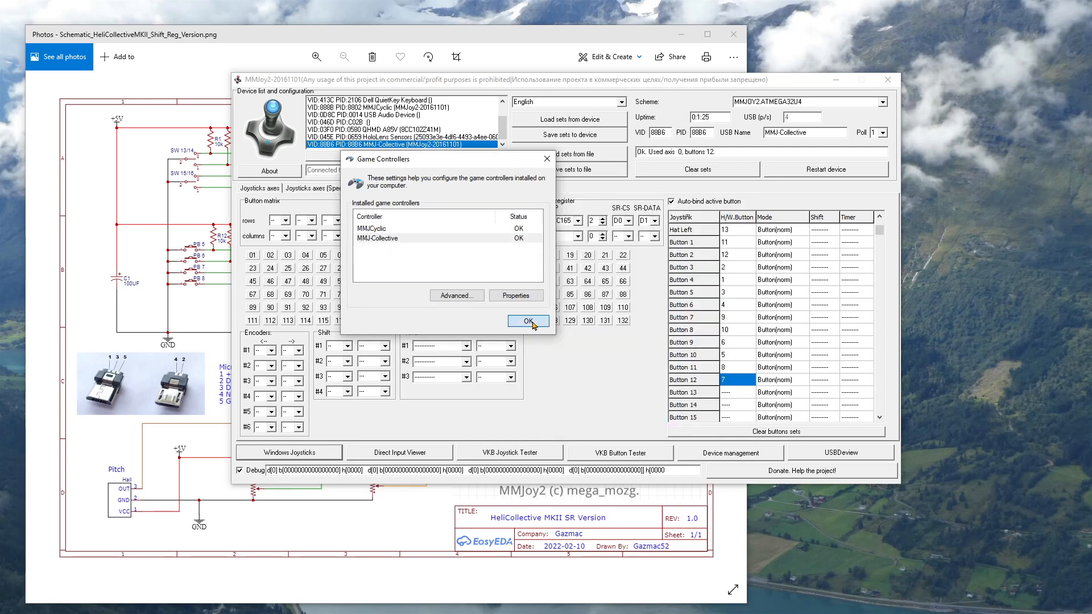
{"action": "left_click", "coordinate": [528, 321]}
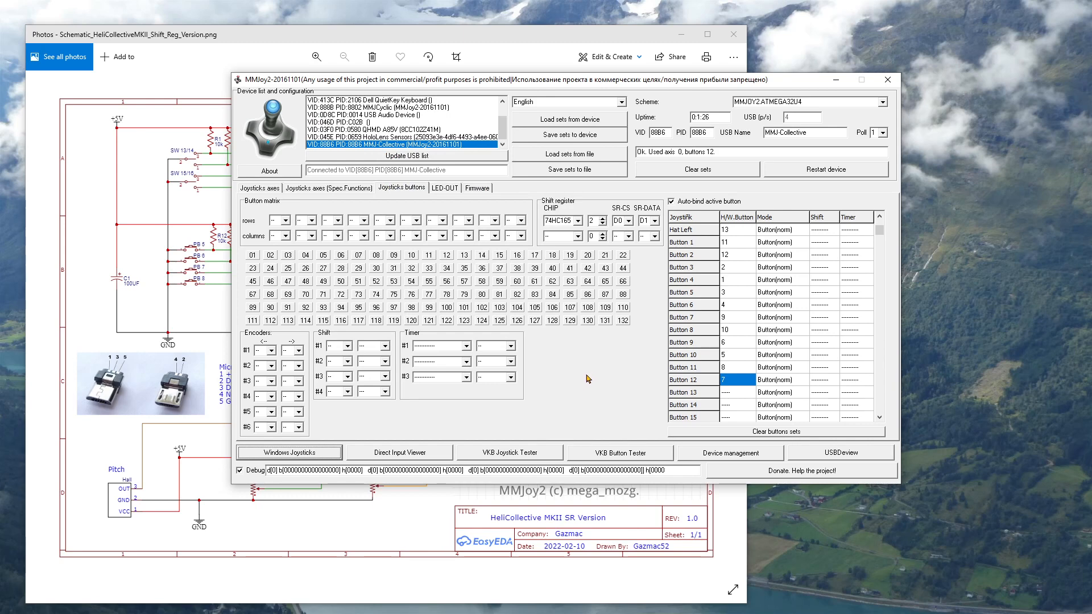
- Invert the Slider axis on port B4 and save the sets to the device, reconnecting to MMJ-Collective
{"action": "left_click", "coordinate": [259, 188]}
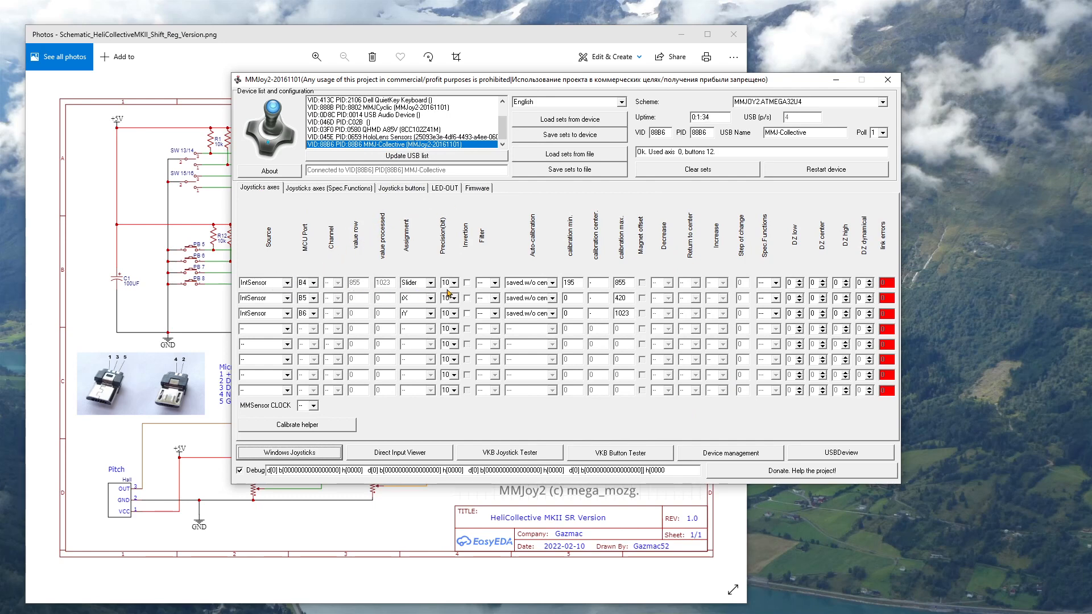
{"action": "left_click", "coordinate": [465, 285]}
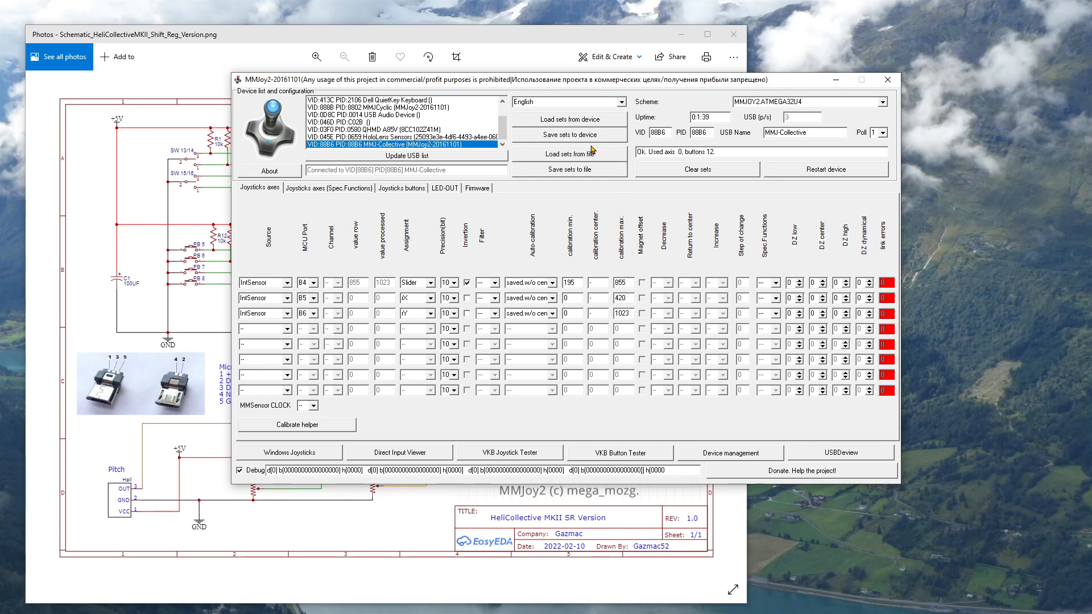
{"action": "left_click", "coordinate": [556, 136]}
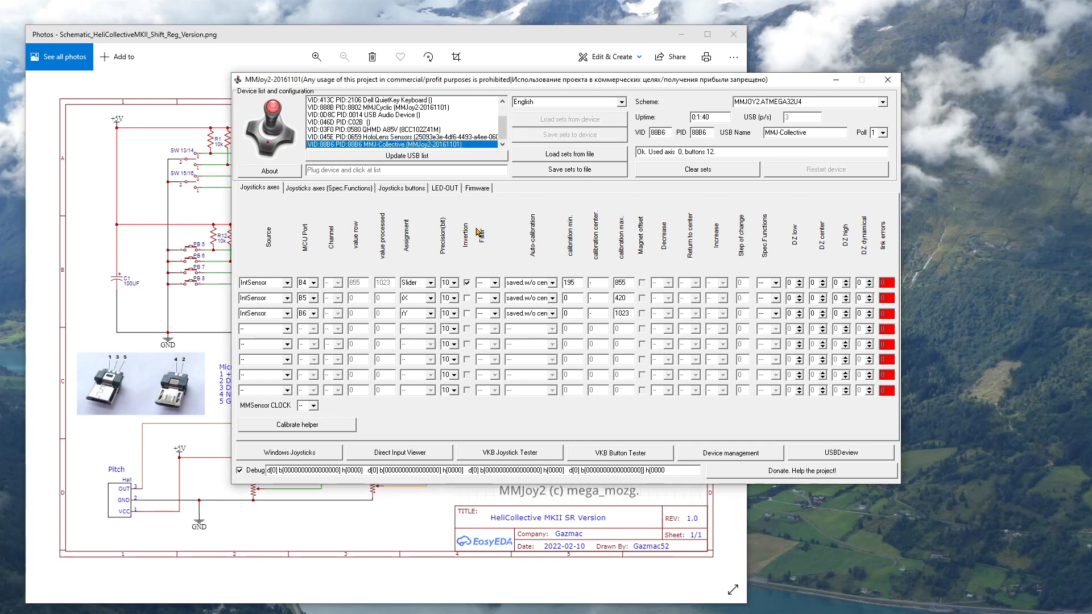
{"action": "left_click", "coordinate": [405, 145]}
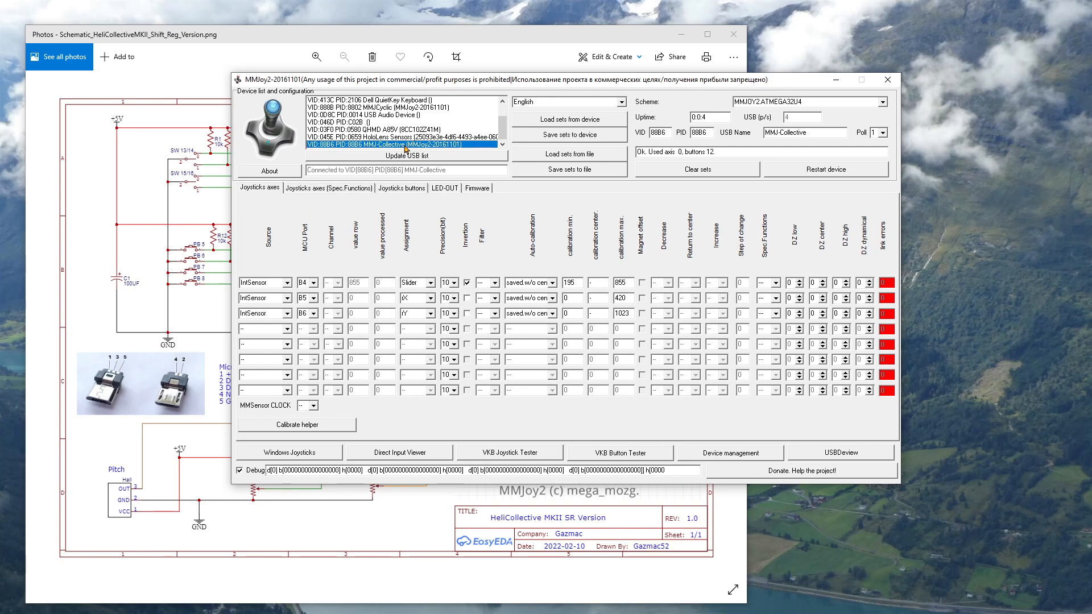
- Test the inverted Slider axis in the Windows game controller properties of MMJ-Collective and close them
{"action": "left_click", "coordinate": [289, 452]}
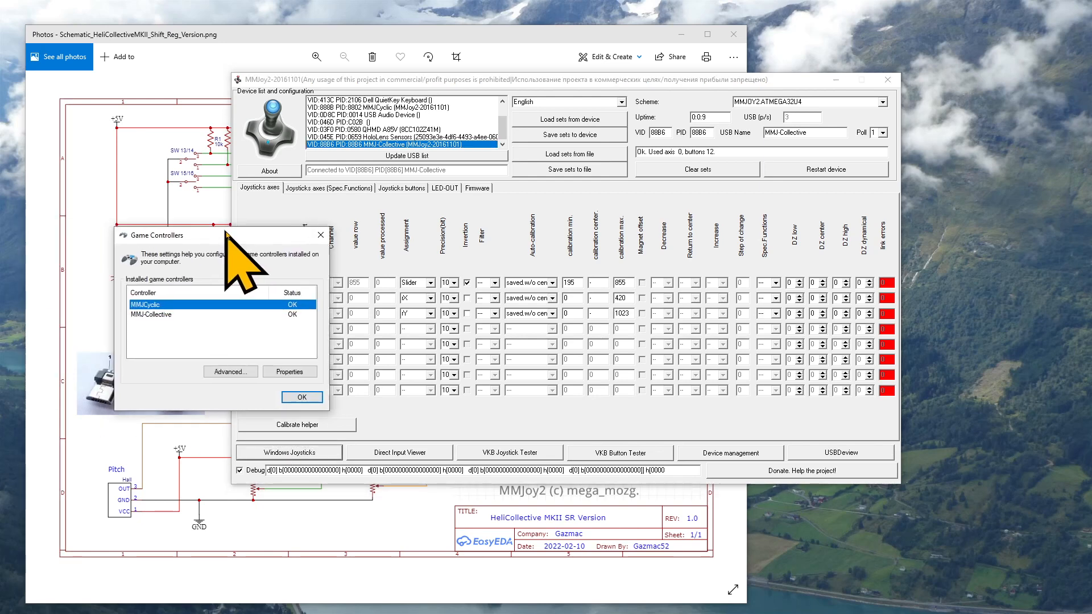
{"action": "double_click", "coordinate": [241, 288]}
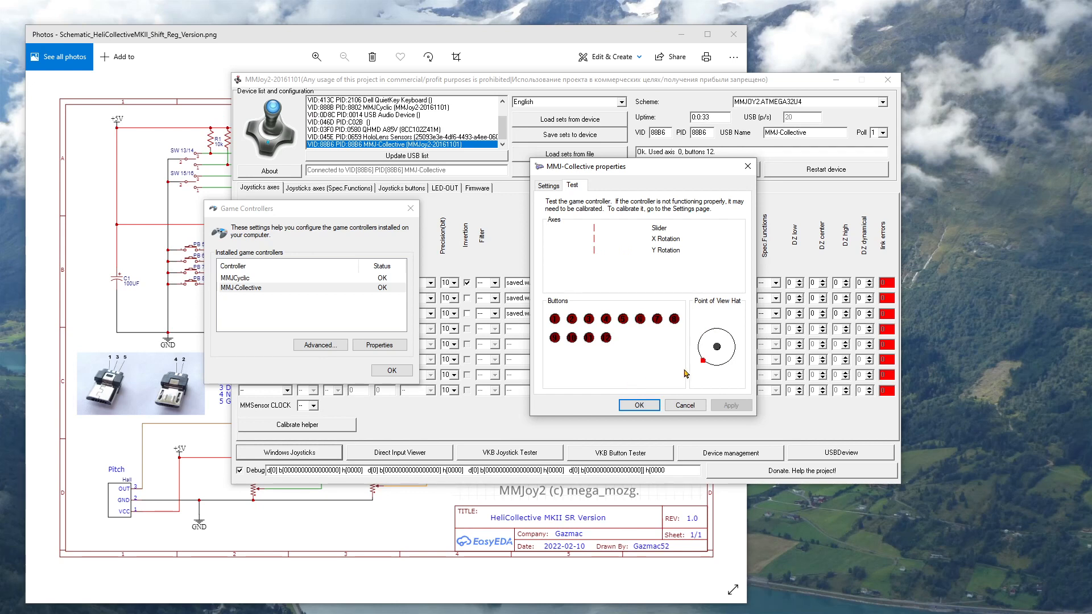
{"action": "left_click", "coordinate": [684, 406]}
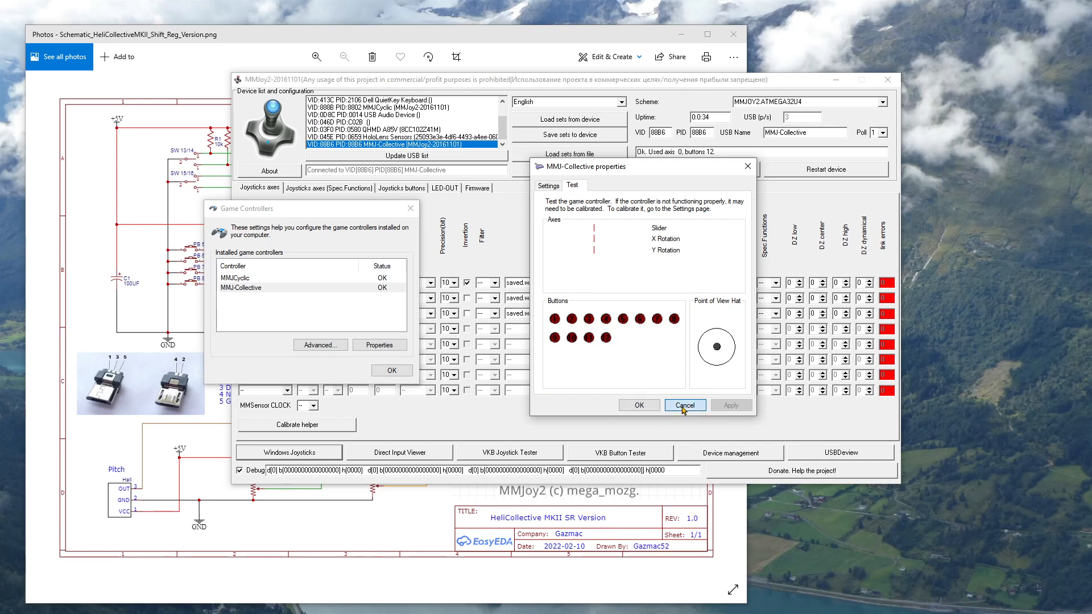
{"action": "left_click", "coordinate": [391, 371]}
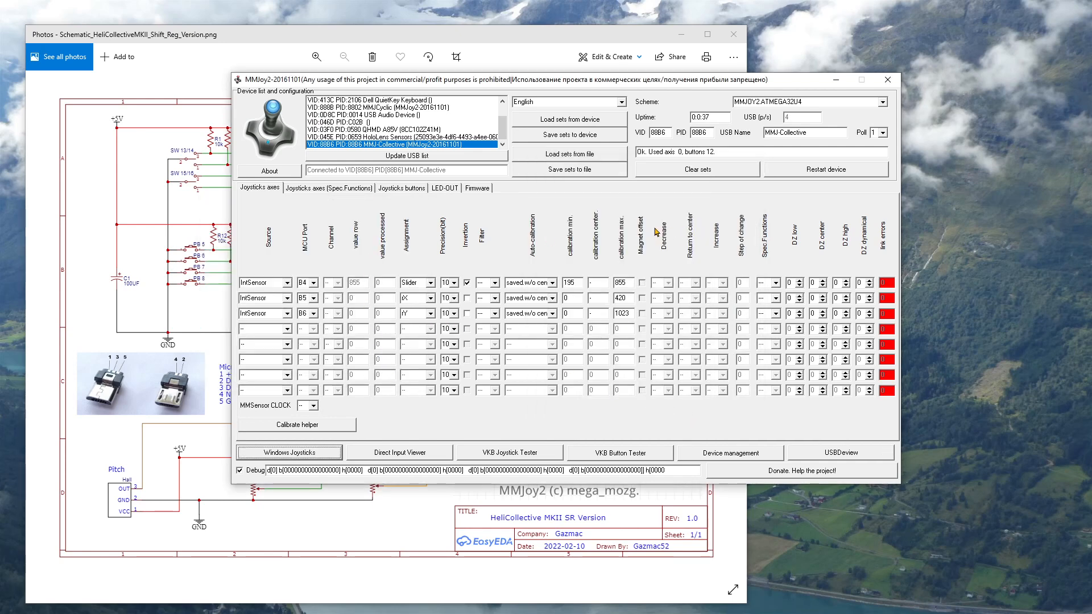
- Check the shift-register schematic and set the first row of the button matrix to D2
{"action": "left_click", "coordinate": [404, 189]}
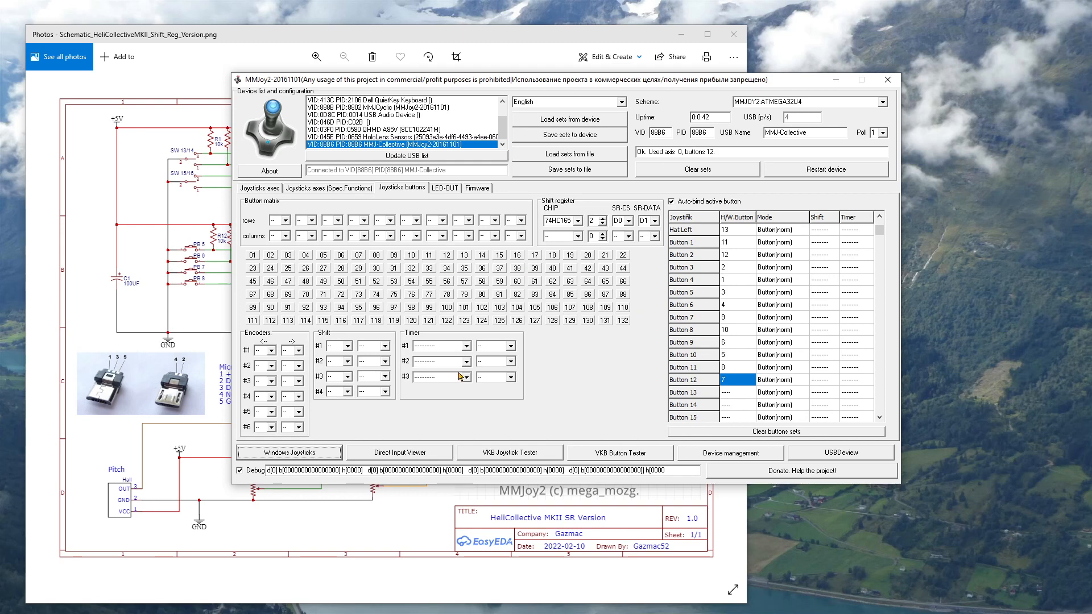
{"action": "left_click", "coordinate": [360, 523]}
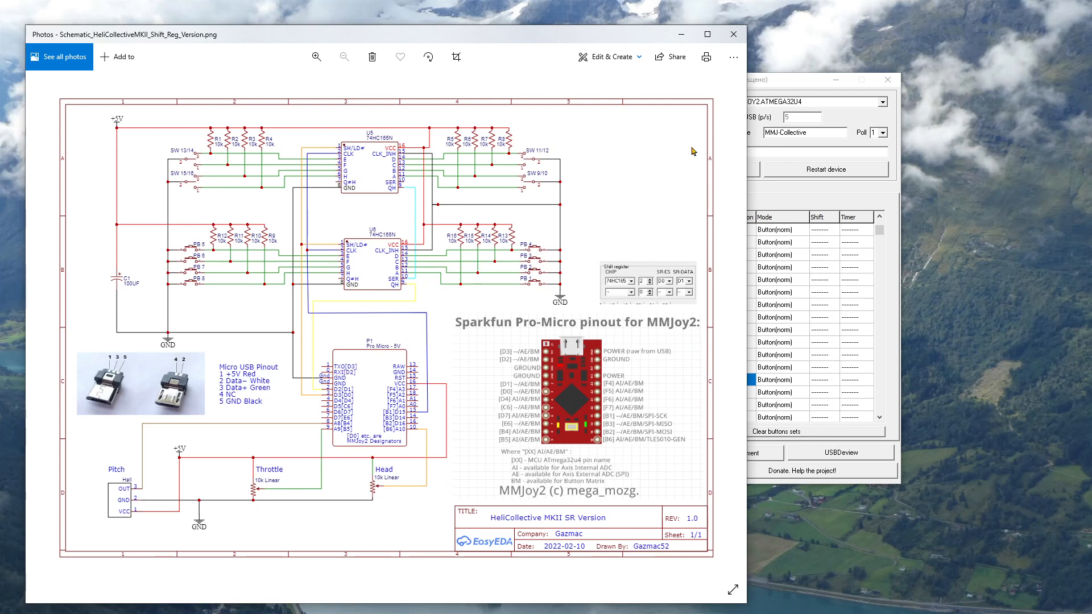
{"action": "left_click", "coordinate": [790, 83]}
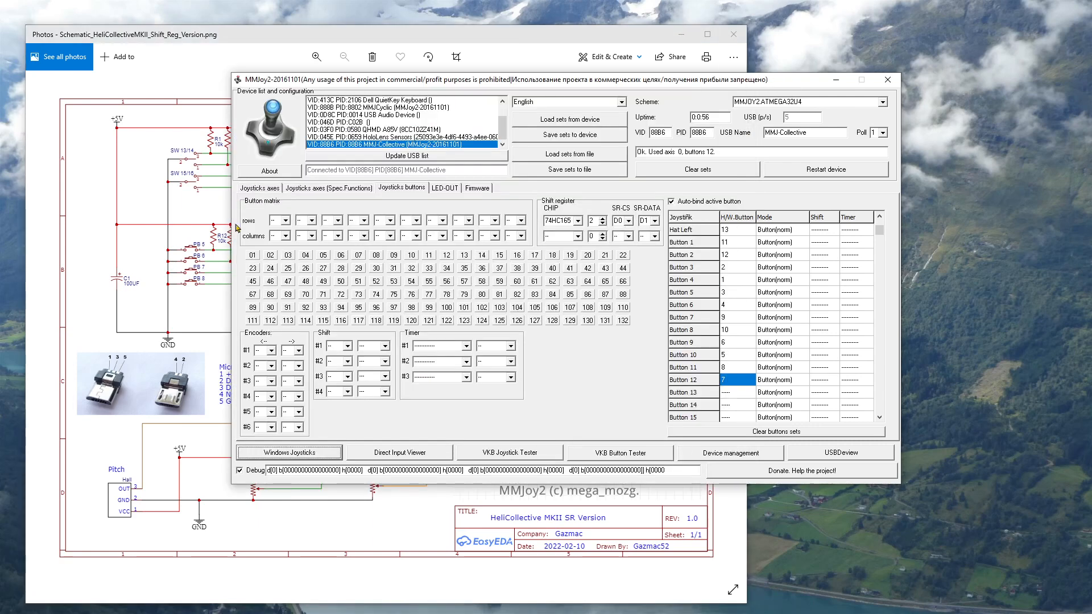
{"action": "left_click", "coordinate": [285, 221]}
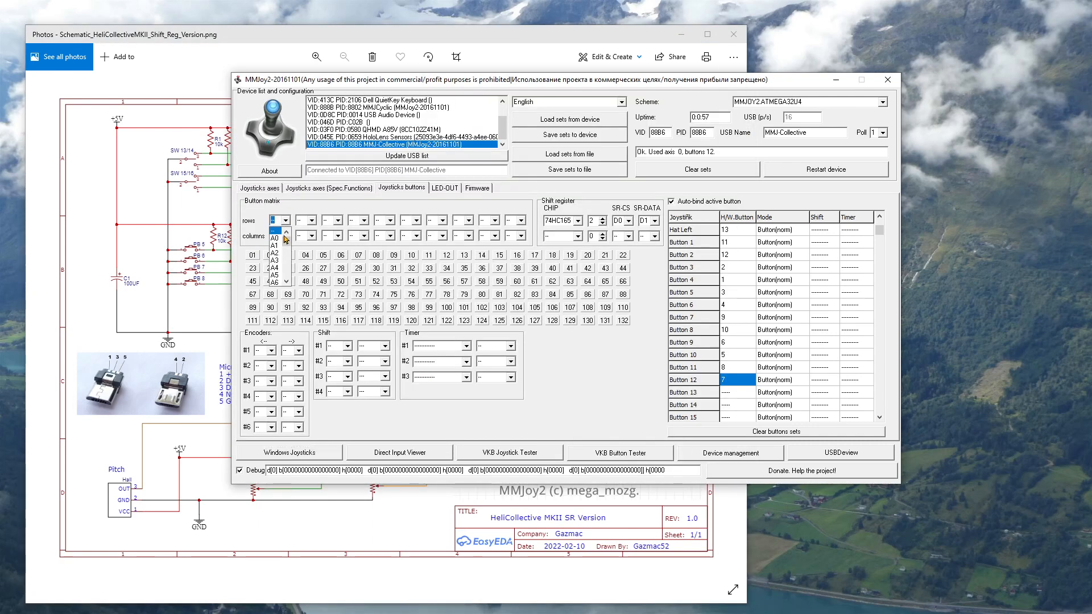
{"action": "left_click", "coordinate": [287, 283]}
{"action": "left_click", "coordinate": [288, 283]}
{"action": "left_click", "coordinate": [287, 283]}
{"action": "left_click", "coordinate": [287, 283]}
{"action": "left_click", "coordinate": [287, 283]}
{"action": "left_click", "coordinate": [287, 284]}
{"action": "left_click", "coordinate": [287, 283]}
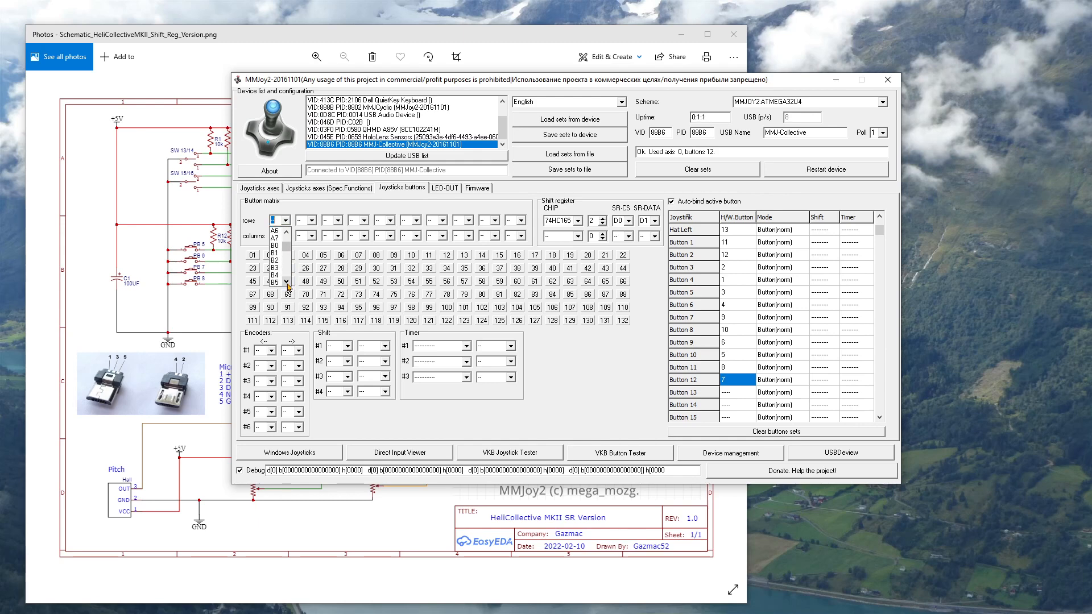
{"action": "left_click", "coordinate": [287, 283]}
{"action": "left_click", "coordinate": [287, 283]}
{"action": "left_click", "coordinate": [287, 283]}
{"action": "left_click", "coordinate": [288, 284]}
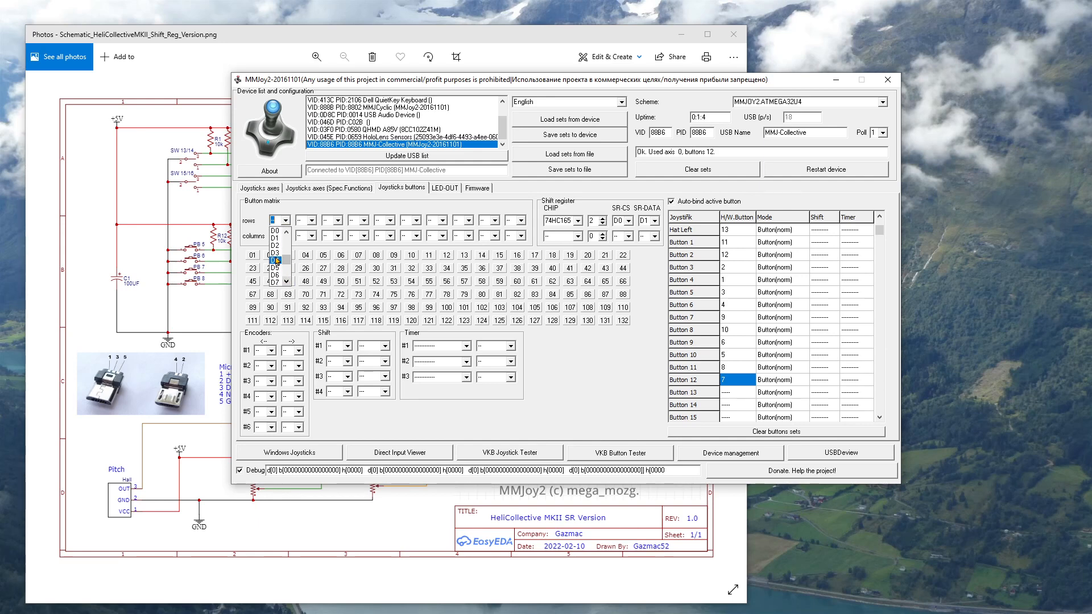
{"action": "left_click", "coordinate": [278, 252]}
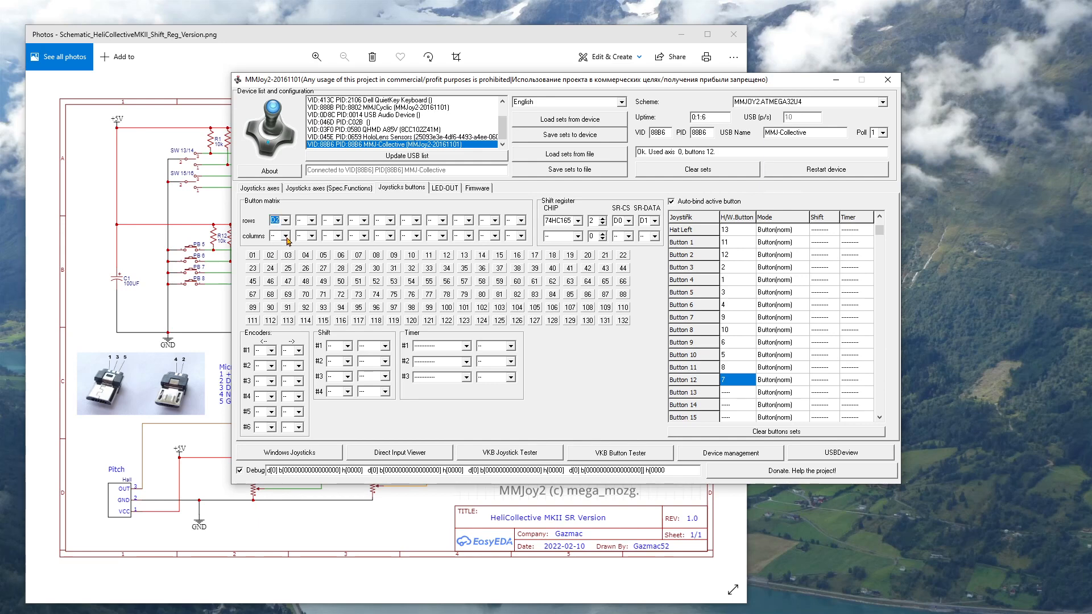
- Set the first column of the button matrix to D3 and save the sets to the device, reconnecting to it
{"action": "left_click", "coordinate": [285, 235]}
{"action": "left_click", "coordinate": [286, 296]}
{"action": "left_click", "coordinate": [286, 296]}
{"action": "left_click", "coordinate": [286, 296]}
{"action": "left_click", "coordinate": [286, 296]}
{"action": "left_click", "coordinate": [286, 296]}
{"action": "left_click", "coordinate": [286, 296]}
{"action": "left_click", "coordinate": [286, 297]}
{"action": "left_click", "coordinate": [286, 297]}
{"action": "left_click", "coordinate": [286, 297]}
{"action": "left_click", "coordinate": [286, 296]}
{"action": "left_click", "coordinate": [286, 296]}
{"action": "left_click", "coordinate": [286, 297]}
{"action": "left_click", "coordinate": [286, 297]}
{"action": "left_click", "coordinate": [286, 296]}
{"action": "left_click", "coordinate": [286, 297]}
{"action": "left_click", "coordinate": [276, 297]}
{"action": "left_click", "coordinate": [561, 136]}
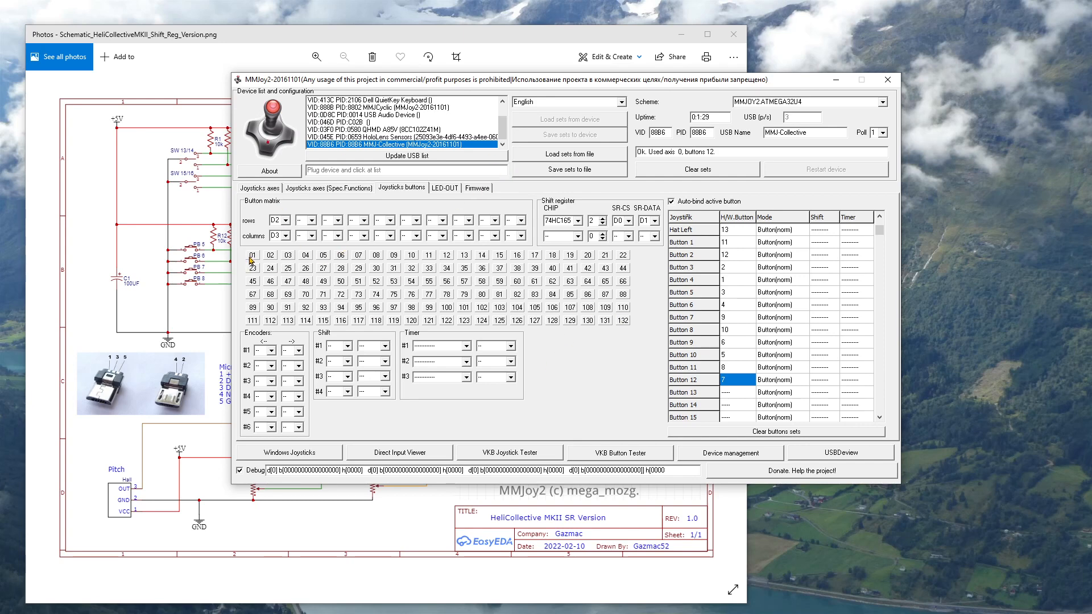
{"action": "left_click", "coordinate": [386, 145]}
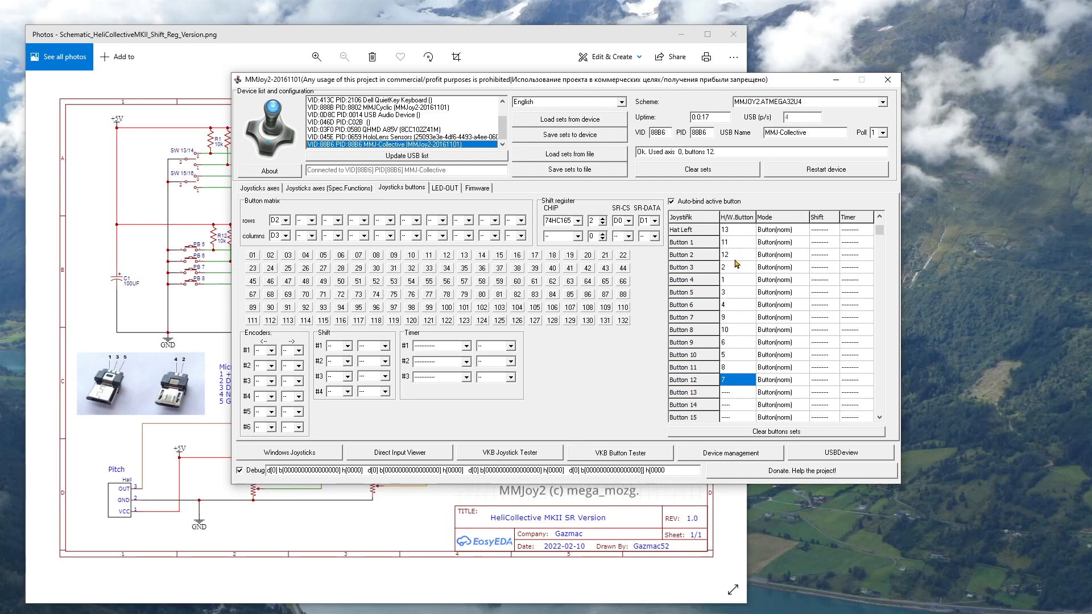
- Clear the first row and column of the button matrix and save the sets to the device, reconnecting to it
{"action": "left_click", "coordinate": [286, 223]}
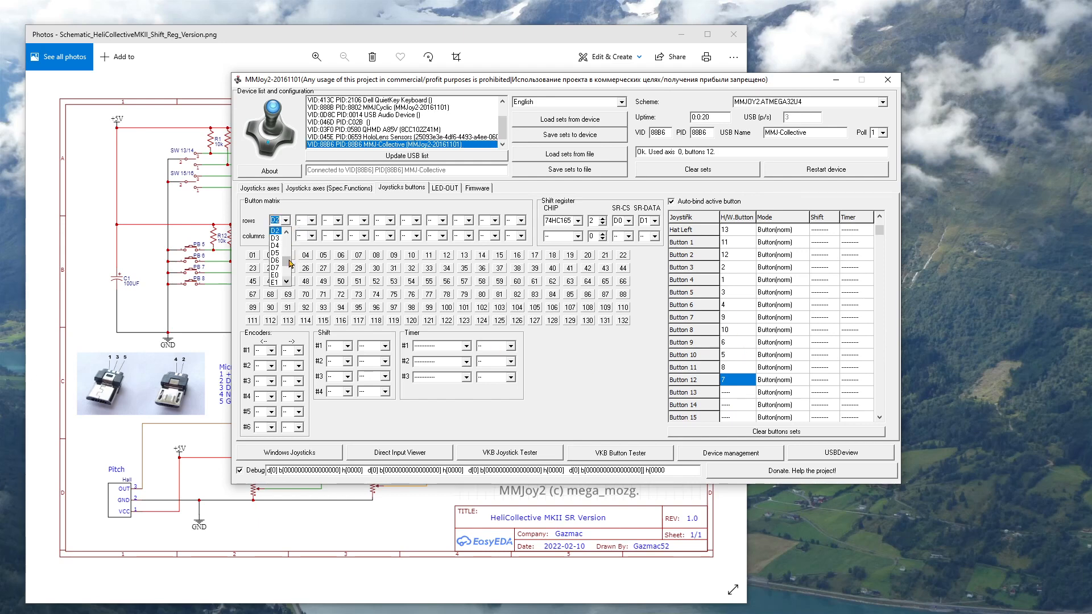
{"action": "left_click", "coordinate": [275, 231]}
{"action": "left_click", "coordinate": [286, 235]}
{"action": "left_click_drag", "start_coordinate": [286, 278], "coordinate": [290, 239]}
{"action": "left_click", "coordinate": [274, 249]}
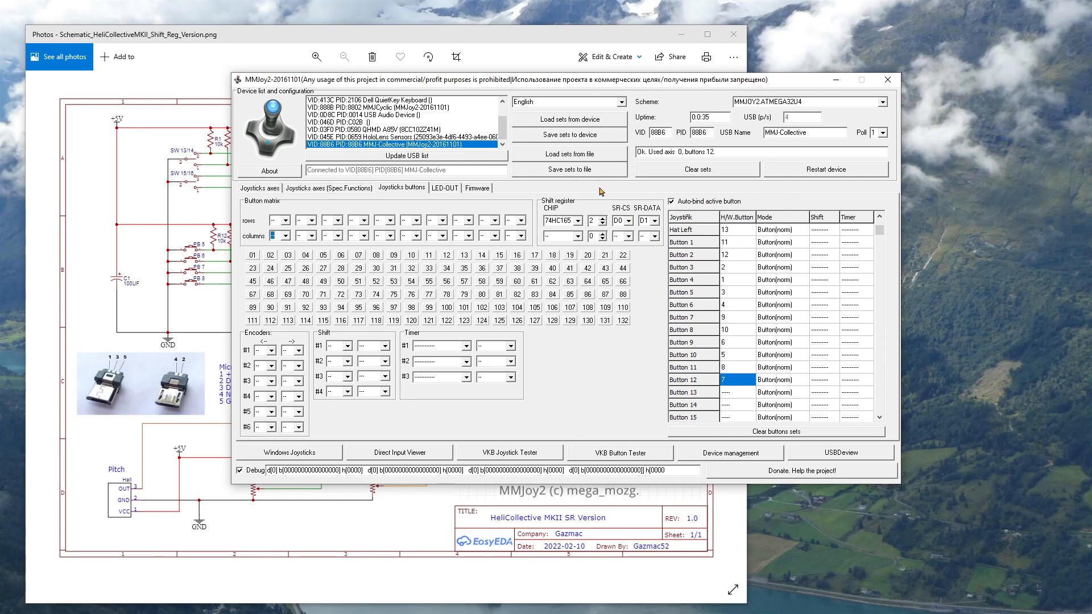
{"action": "left_click", "coordinate": [562, 136]}
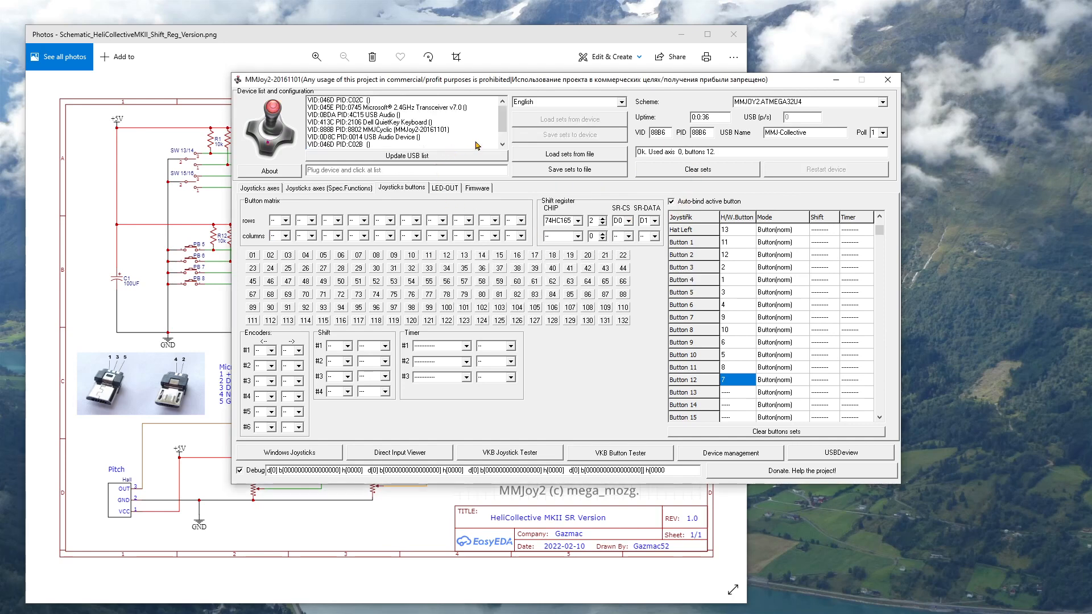
{"action": "left_click", "coordinate": [422, 145]}
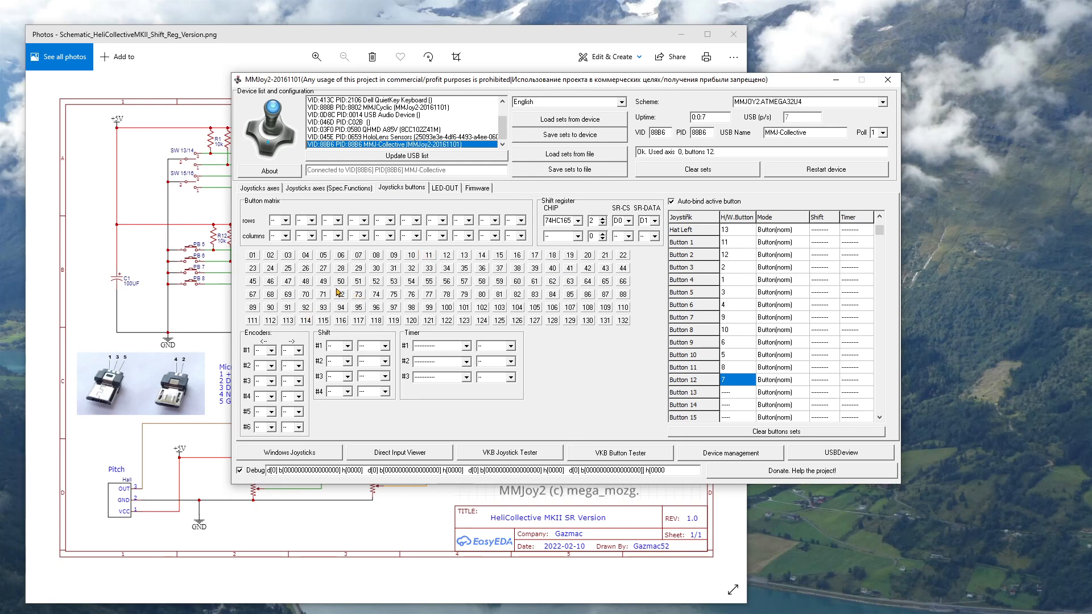
- Recheck the MMJ-Collective controls in the Windows game controller properties and close the game controller windows
{"action": "left_click", "coordinate": [296, 455]}
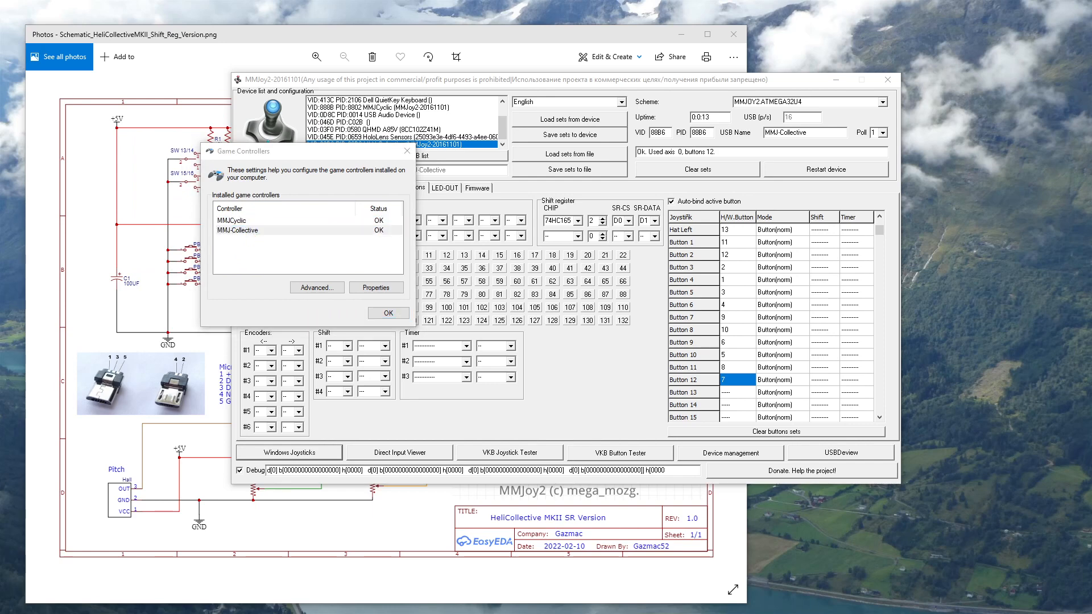
{"action": "left_click_drag", "start_coordinate": [783, 303], "coordinate": [550, 159]}
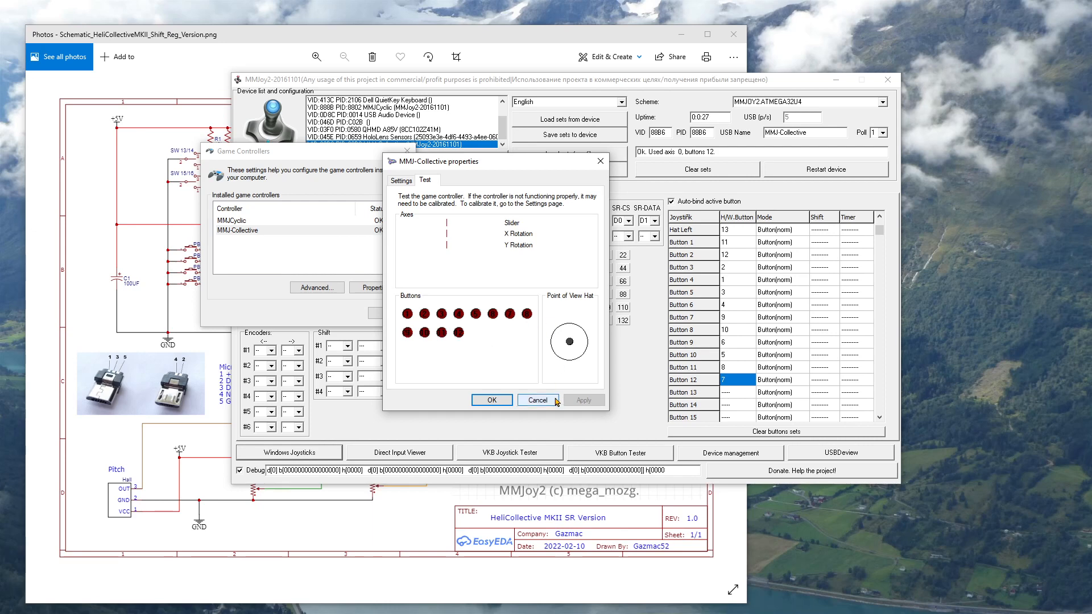
{"action": "left_click", "coordinate": [537, 401]}
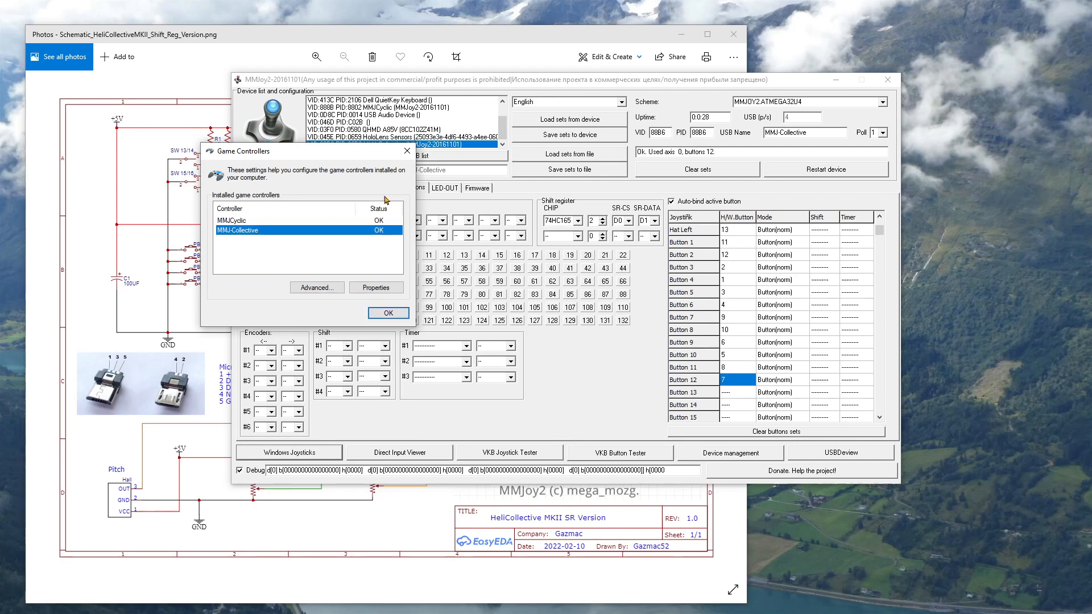
{"action": "left_click", "coordinate": [406, 152]}
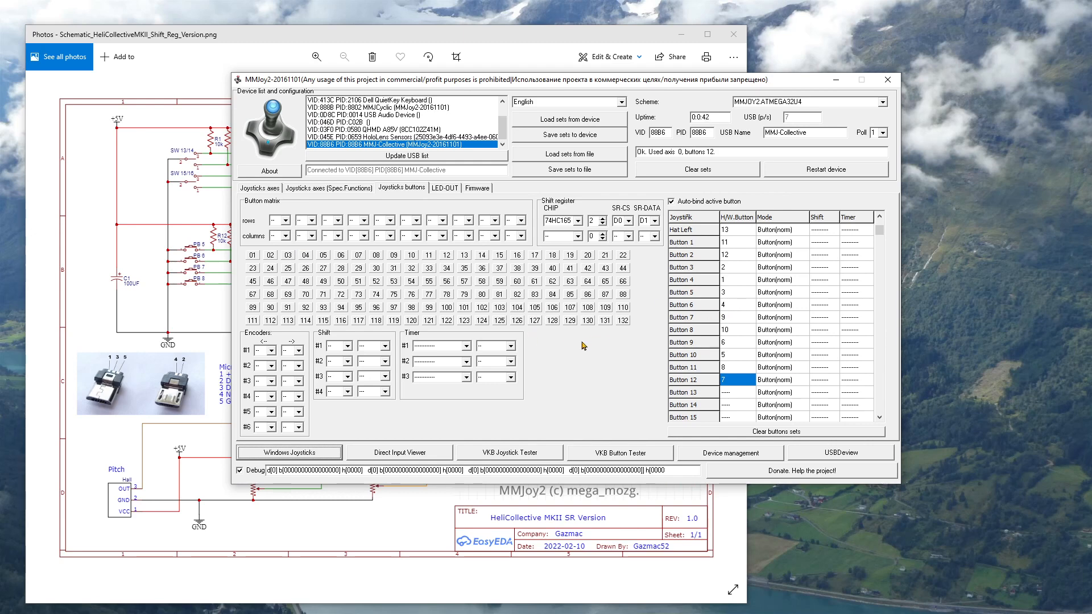
- Set the mode of Button 6 to Soft Switch and save the sets to the device, reconnecting to MMJ-Collective
{"action": "left_click", "coordinate": [738, 309]}
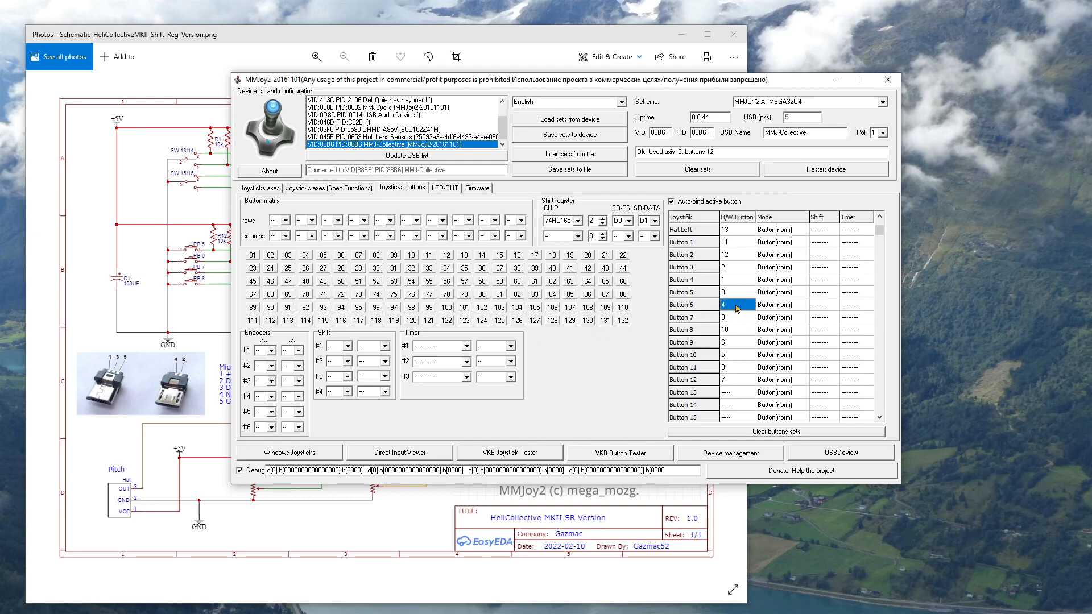
{"action": "left_click", "coordinate": [778, 309]}
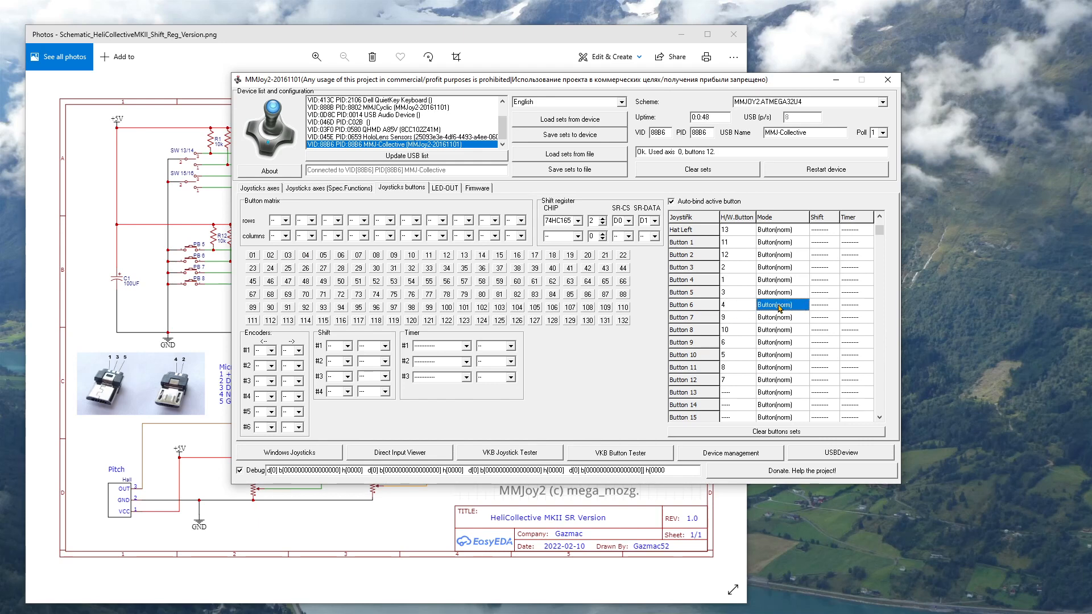
{"action": "left_click", "coordinate": [793, 307]}
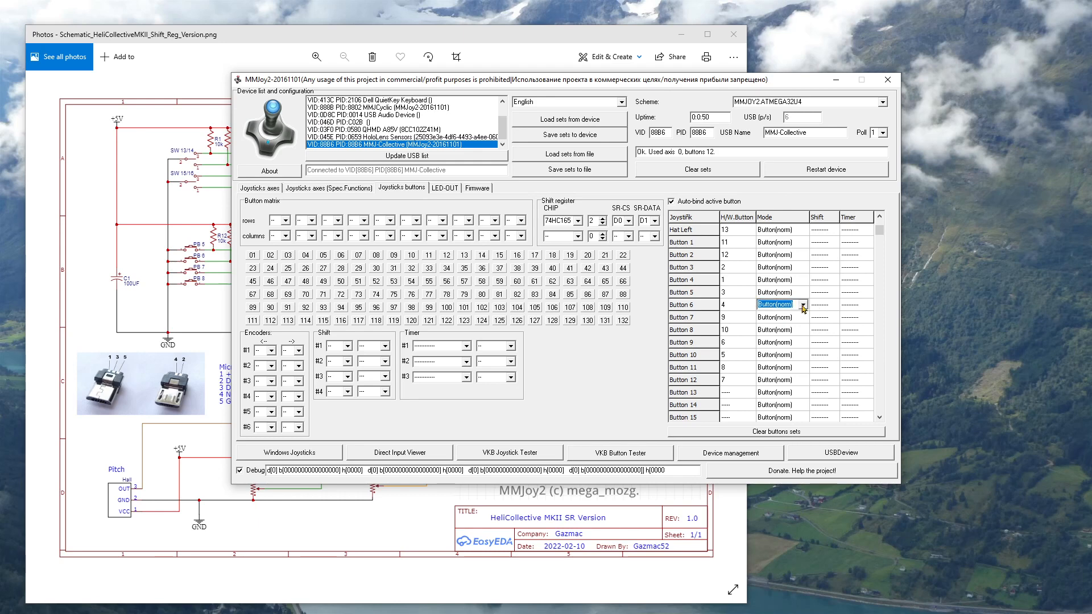
{"action": "left_click", "coordinate": [802, 306]}
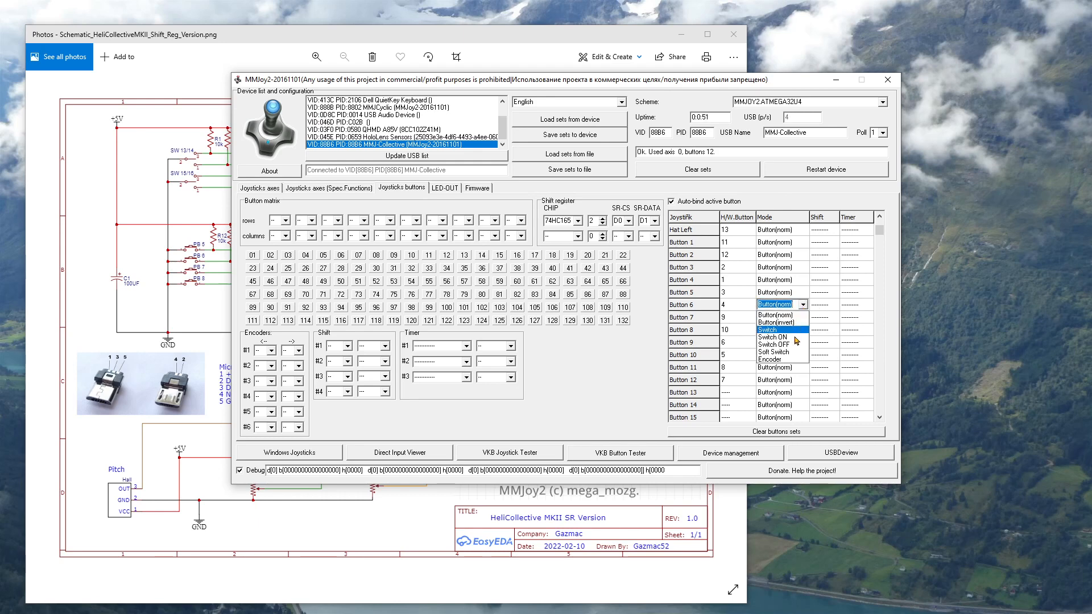
{"action": "left_click", "coordinate": [785, 352]}
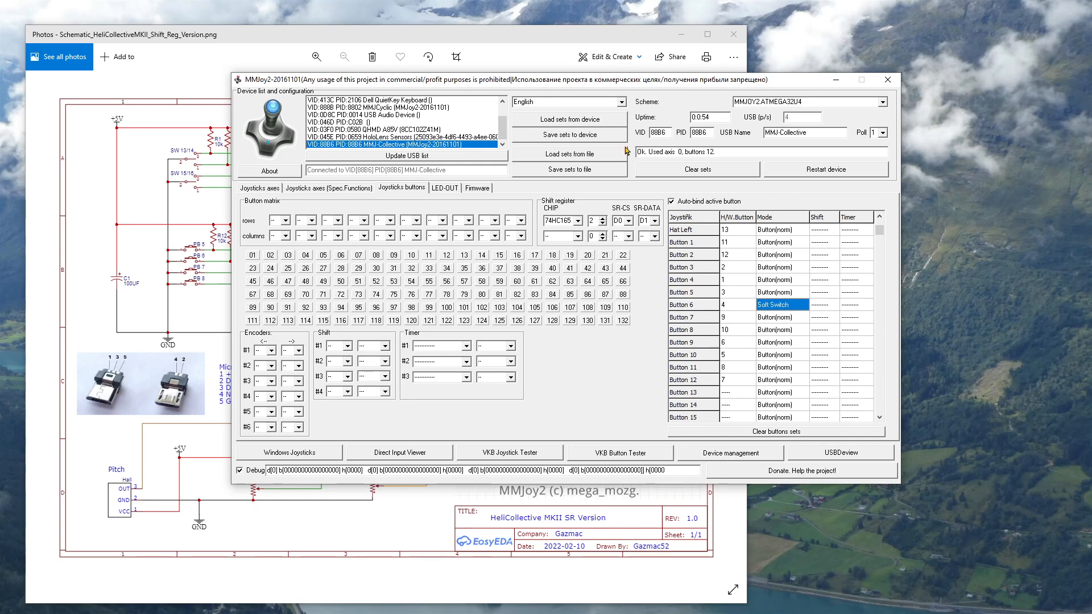
{"action": "left_click", "coordinate": [561, 135]}
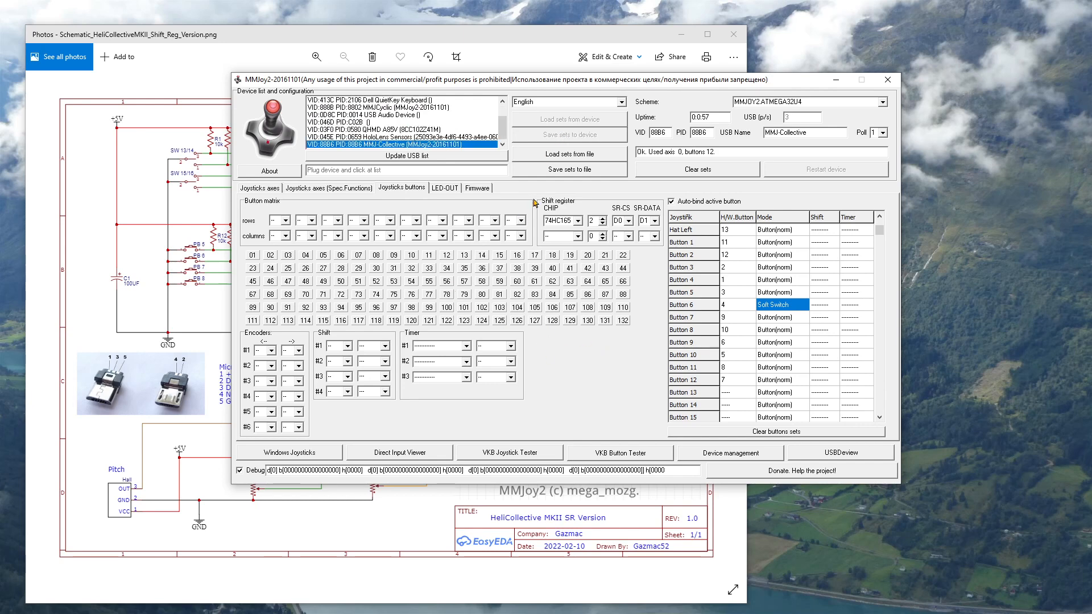
{"action": "left_click", "coordinate": [444, 146]}
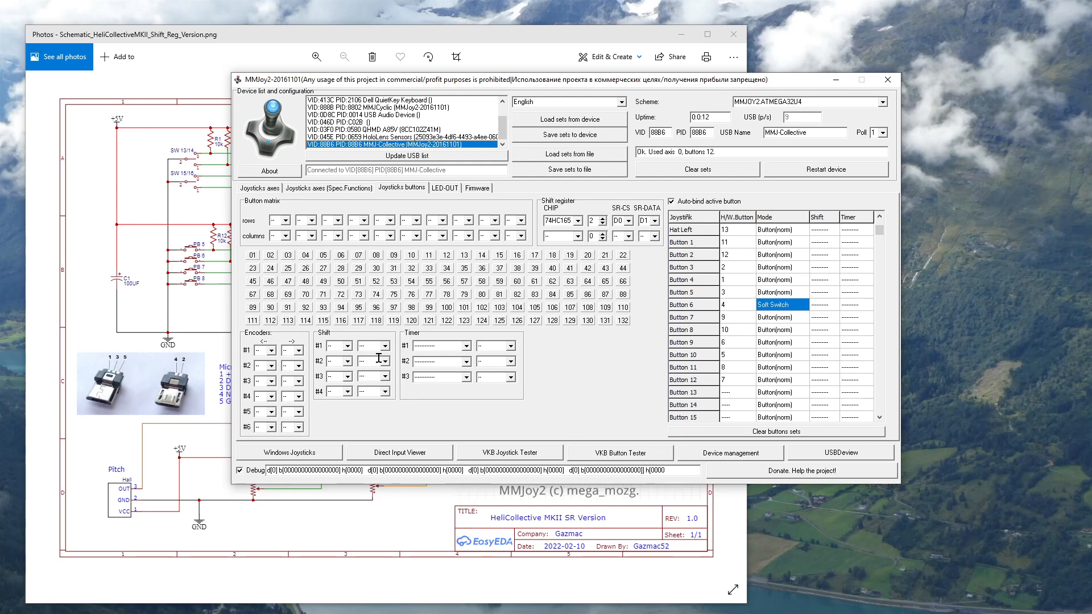
- Test the MMJ-Collective buttons in the Windows game controller properties, moving that dialog aside, and close the game controller windows
{"action": "left_click", "coordinate": [292, 454]}
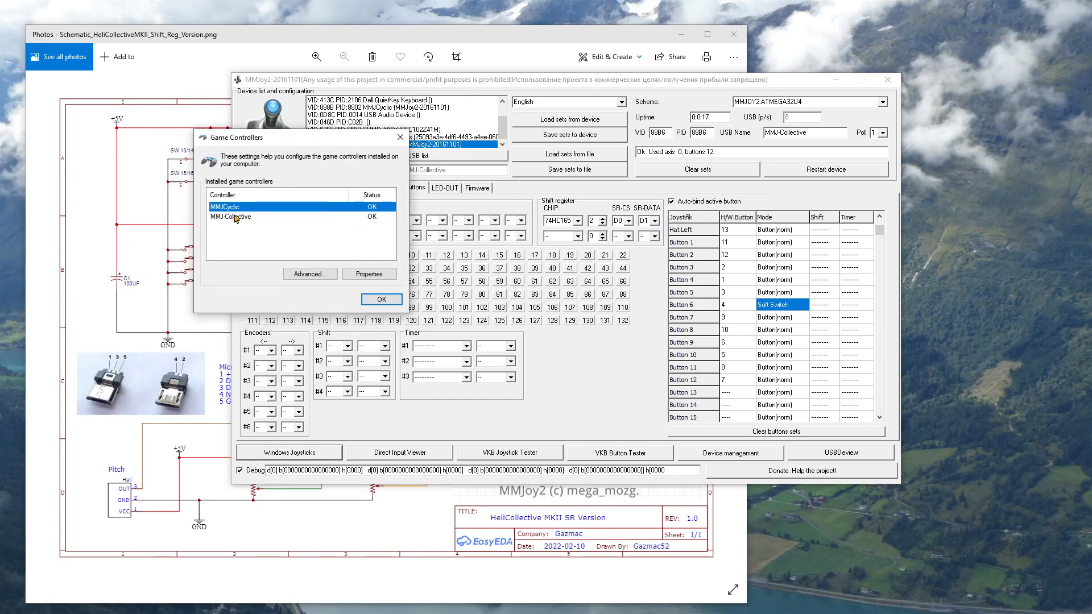
{"action": "left_click", "coordinate": [238, 217]}
{"action": "double_click", "coordinate": [237, 218]}
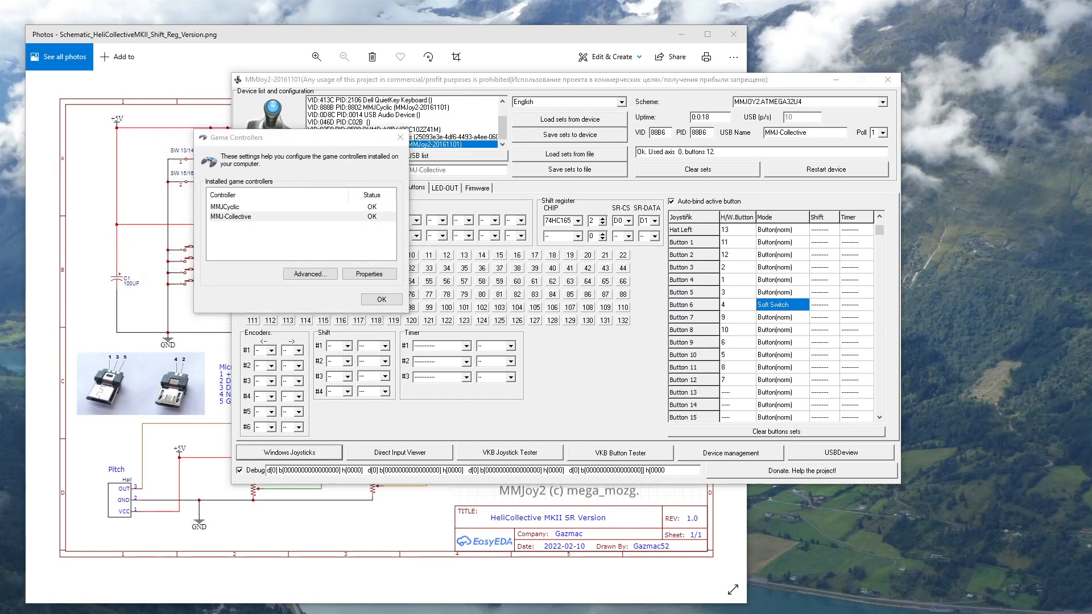
{"action": "left_click_drag", "start_coordinate": [331, 200], "coordinate": [513, 183]}
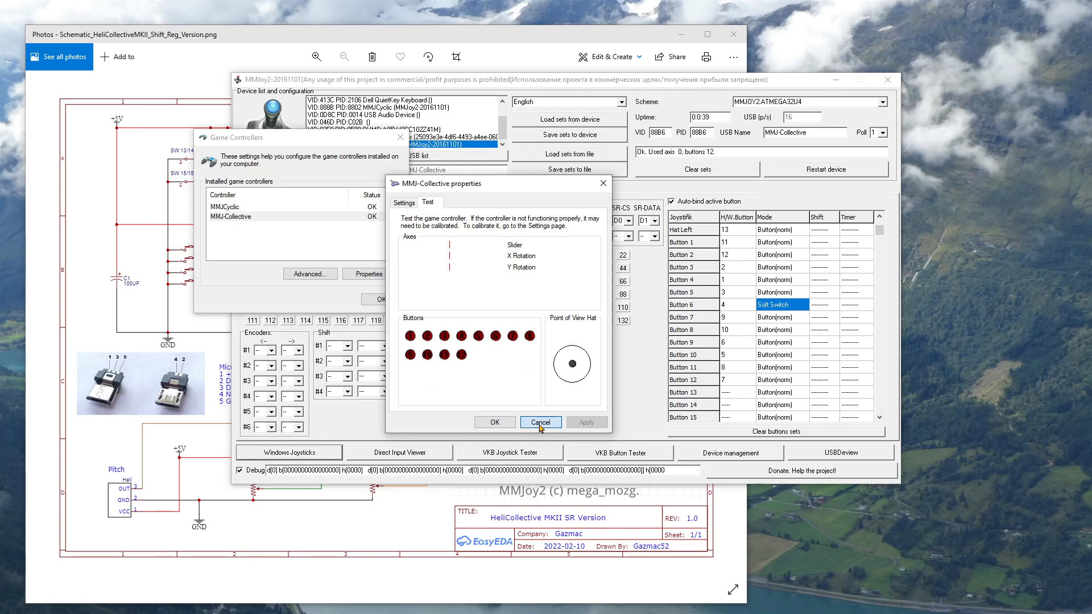
{"action": "left_click", "coordinate": [494, 422]}
{"action": "left_click", "coordinate": [382, 301]}
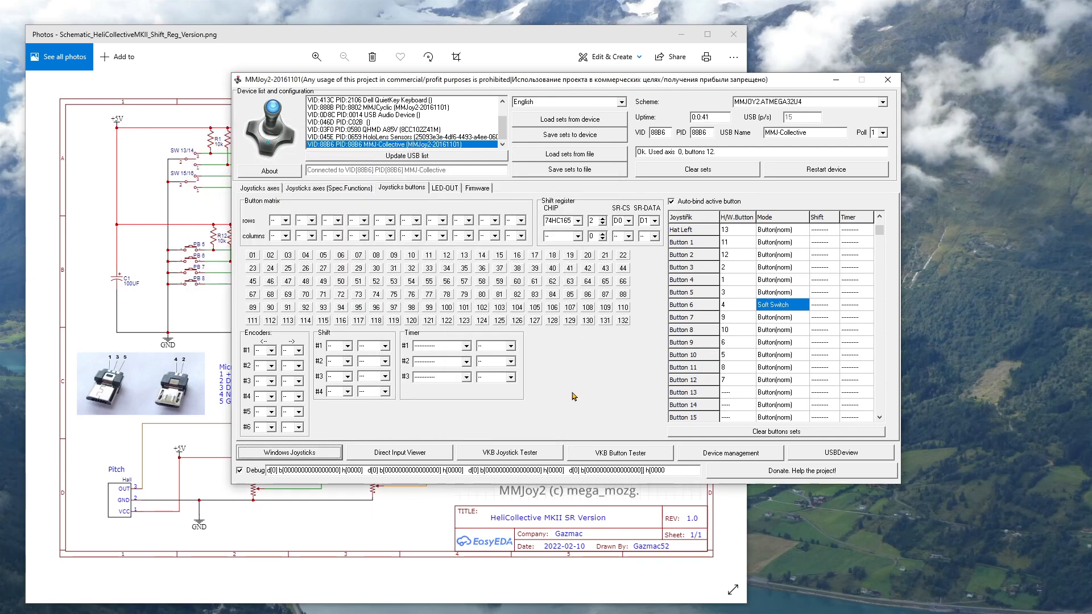